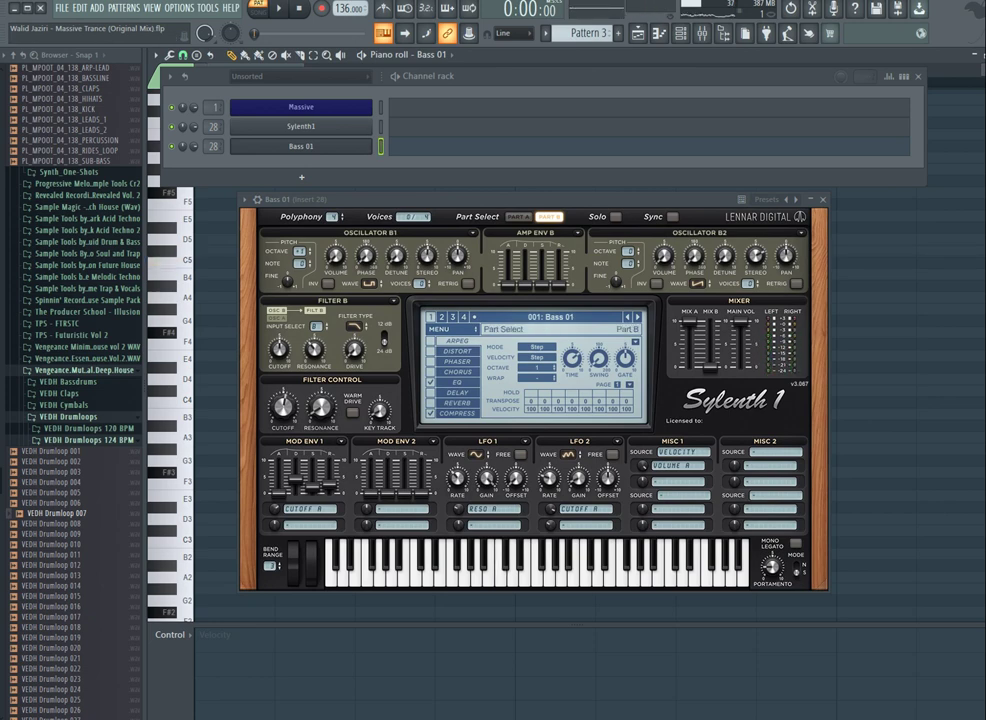
Step: Place three two-step E4 notes in the Bass 01 piano roll, starting three steps apart from the beginning of the bar
left_click(811, 200)
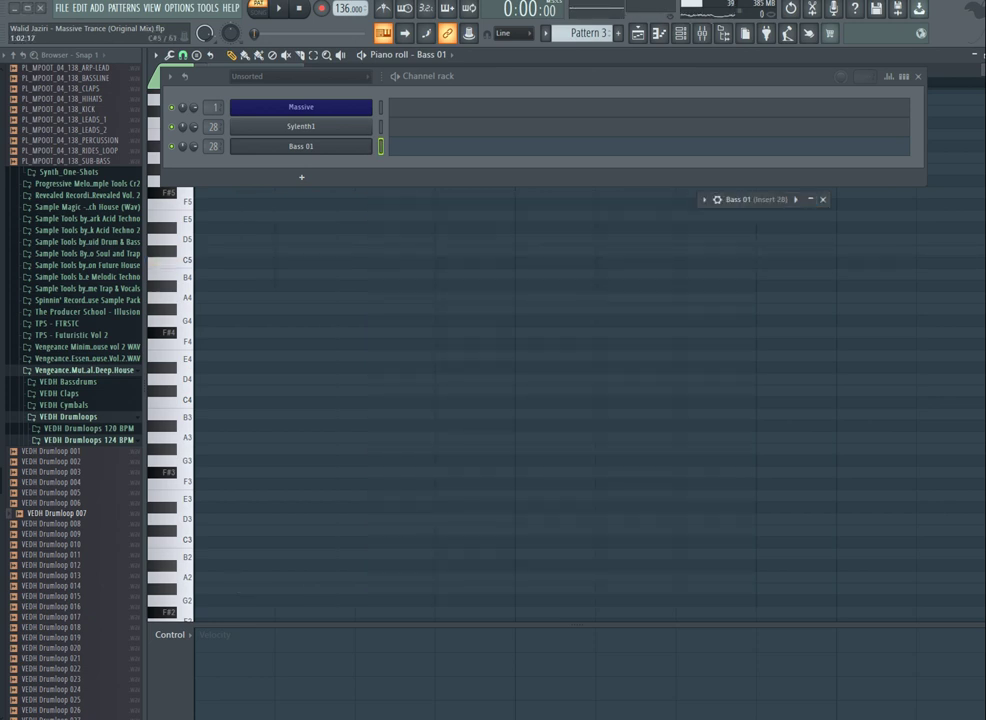
left_click(183, 55)
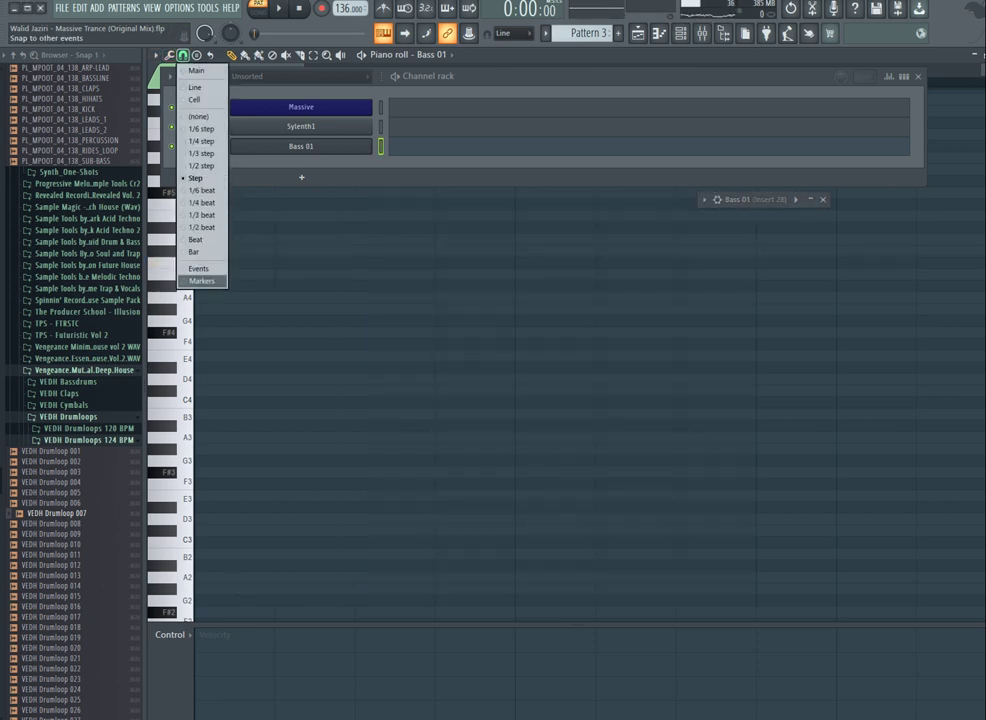
left_click_drag(288, 364, 228, 357)
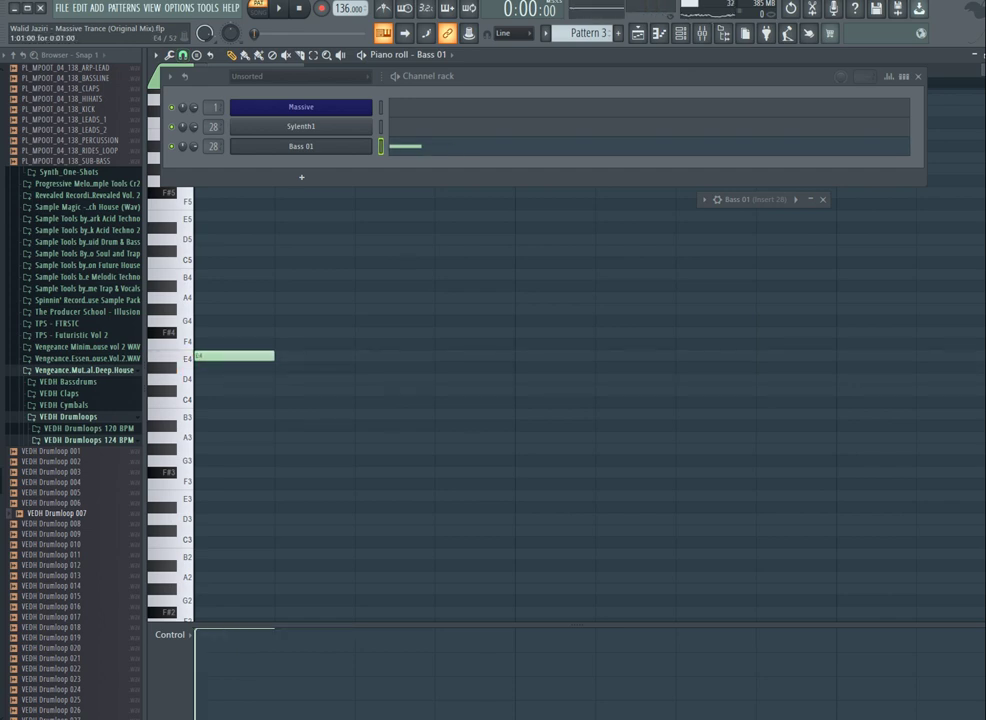
left_click(440, 356)
left_click(689, 367)
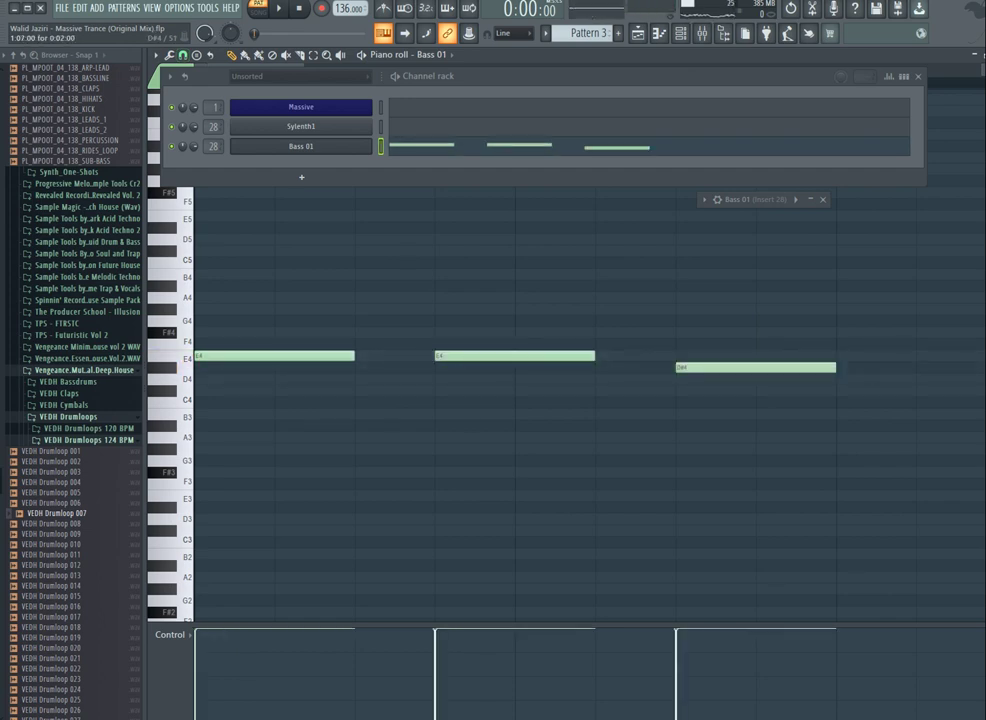
left_click_drag(689, 367, 689, 356)
key("space")
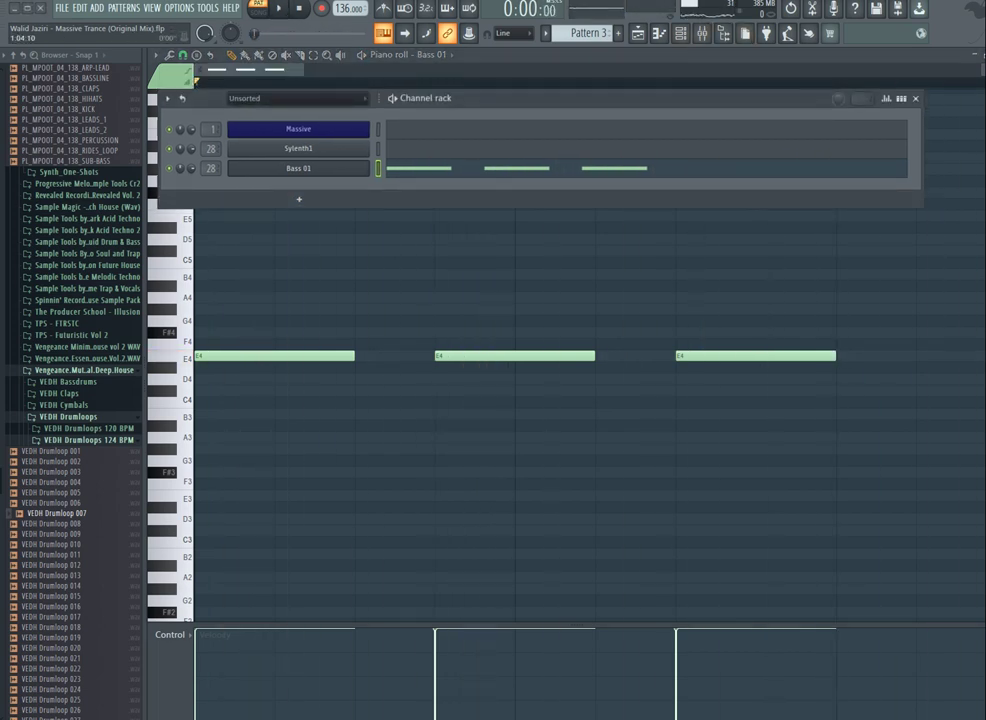
Step: Complete the one-bar bassline with three more two-step E4 notes on steps 9, 12 and 15, and play the pattern
scroll(461, 228, "down", 4)
left_click(418, 356)
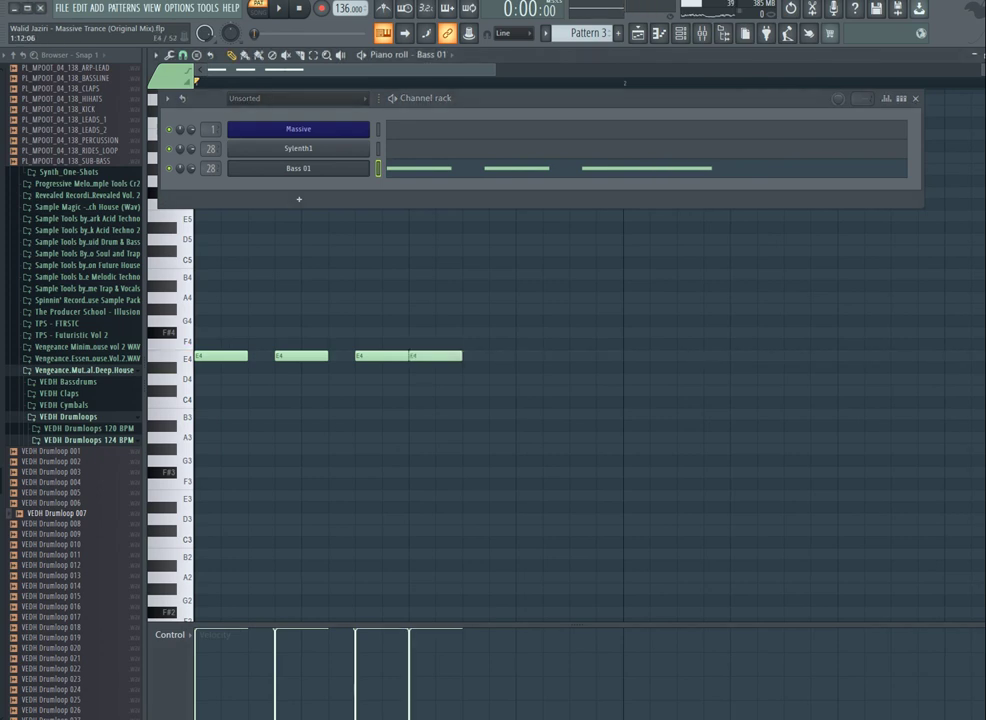
key("space")
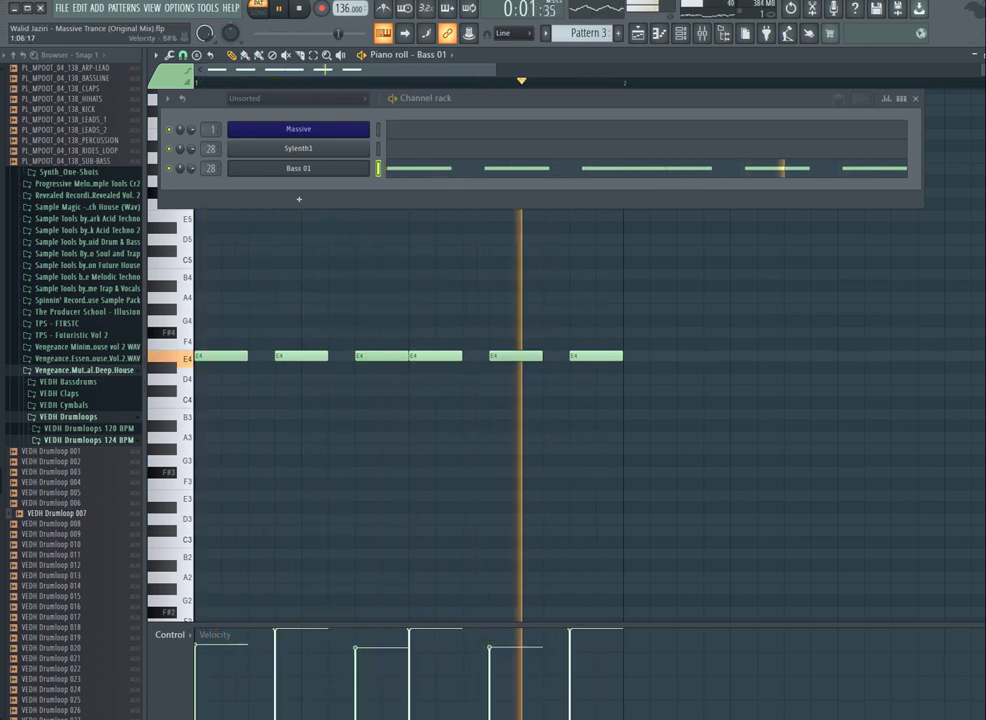
Step: Enlarge the velocity lane and slightly lower the velocities of the second, fourth and sixth bass notes
left_click_drag(417, 624, 417, 273)
left_click(412, 309)
left_click(573, 333)
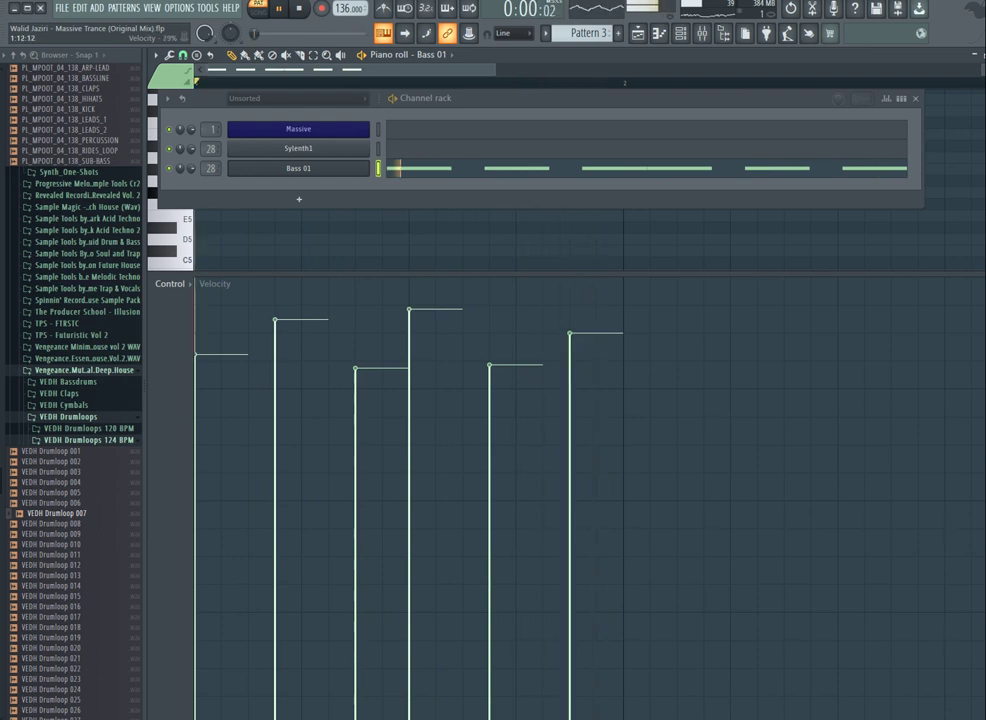
Step: Try different velocities on the first, third, fifth and sixth bass notes, and set the fourth note to 91%
left_click(493, 385)
left_click(203, 365)
mouse_move(359, 368)
left_mouse_down()
mouse_move(359, 350)
mouse_move(359, 378)
left_mouse_up()
left_click(412, 315)
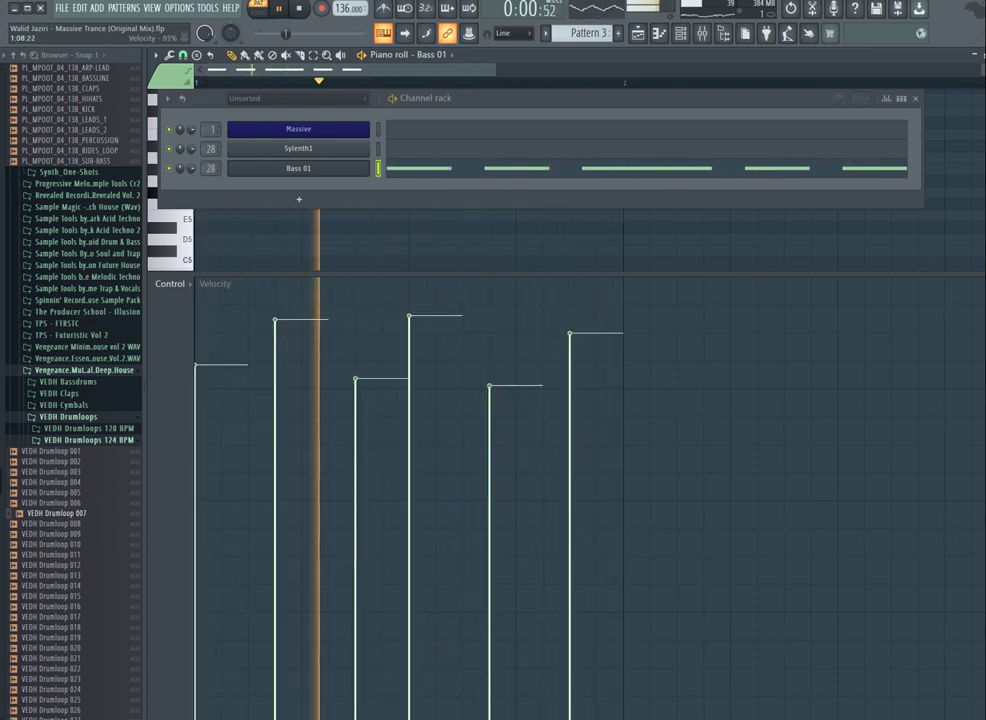
left_click(573, 343)
left_click(569, 322)
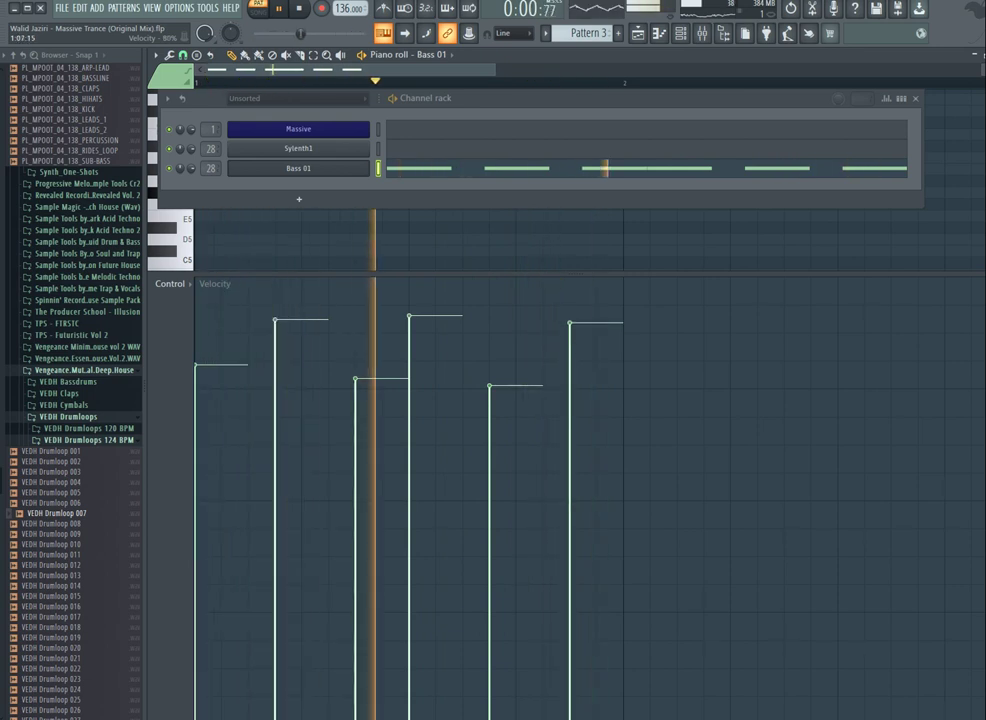
Step: Set the first bass note's velocity to 77%, the third to 79% and the sixth to 84%, rebalance the fourth and fifth, and shrink the velocity lane
left_click(489, 361)
mouse_move(357, 380)
left_mouse_down()
mouse_move(357, 389)
mouse_move(357, 372)
left_mouse_up()
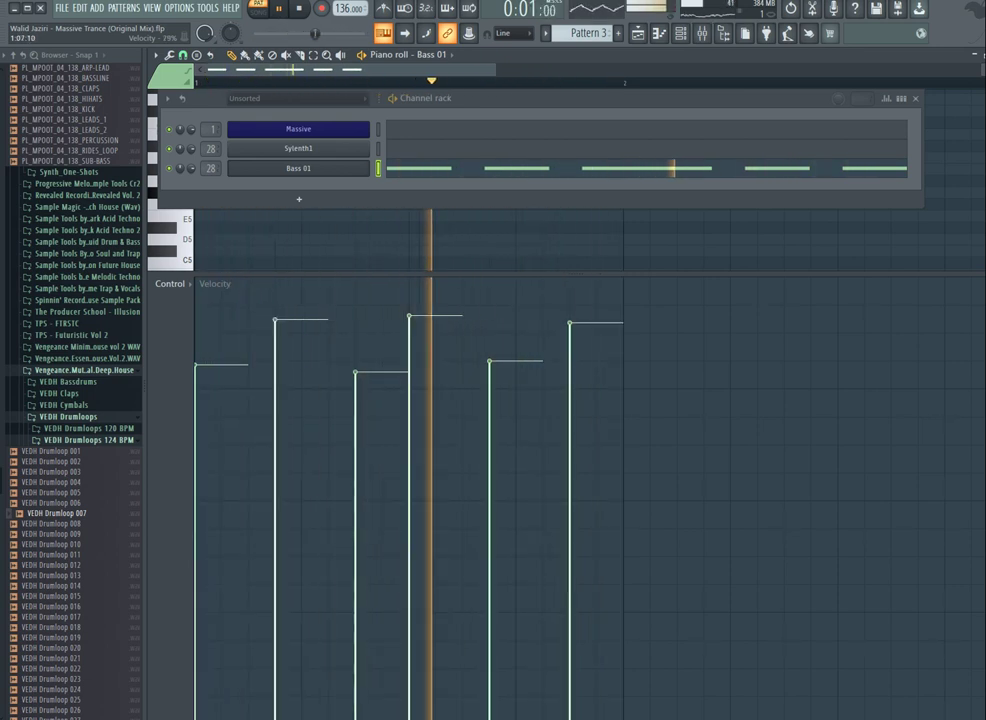
left_click(410, 329)
left_click(197, 382)
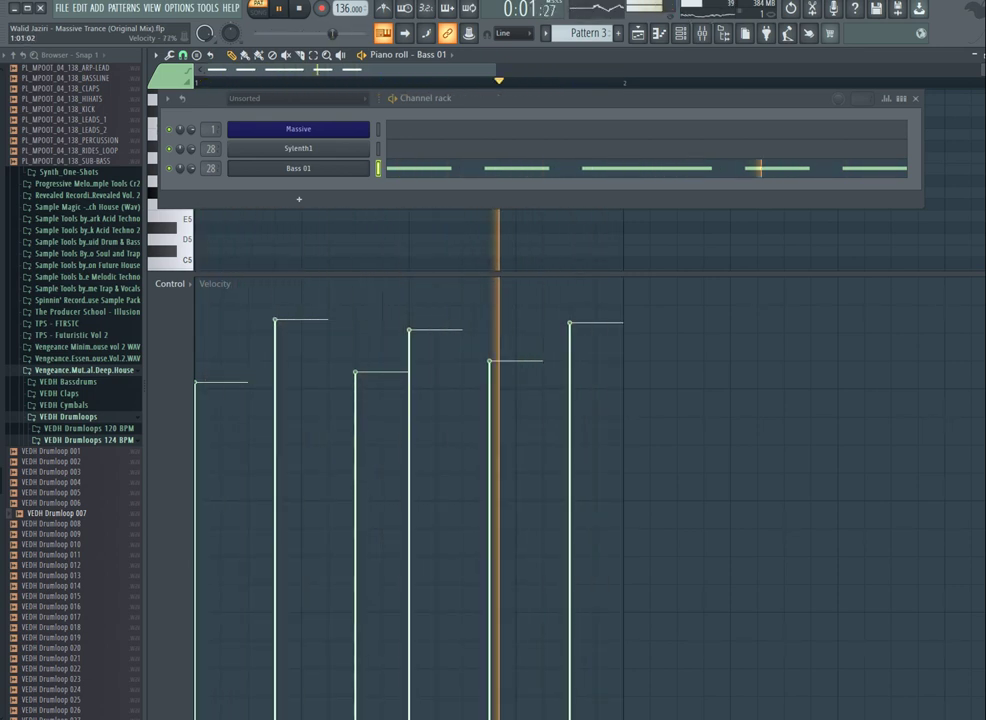
left_click(569, 347)
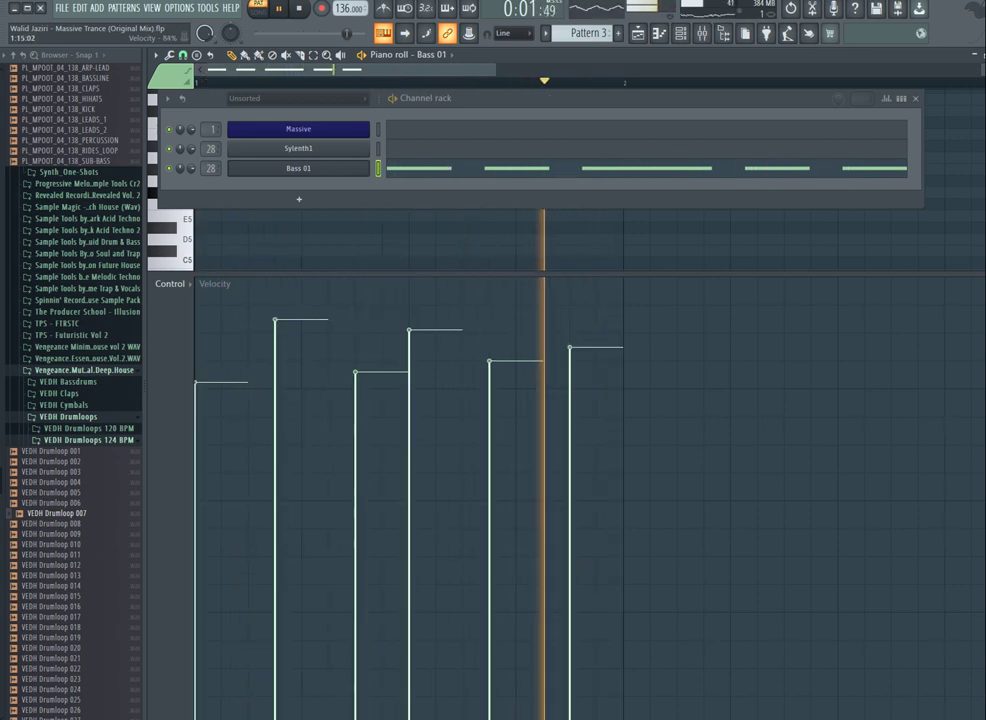
left_click_drag(530, 268, 530, 496)
right_click(535, 283)
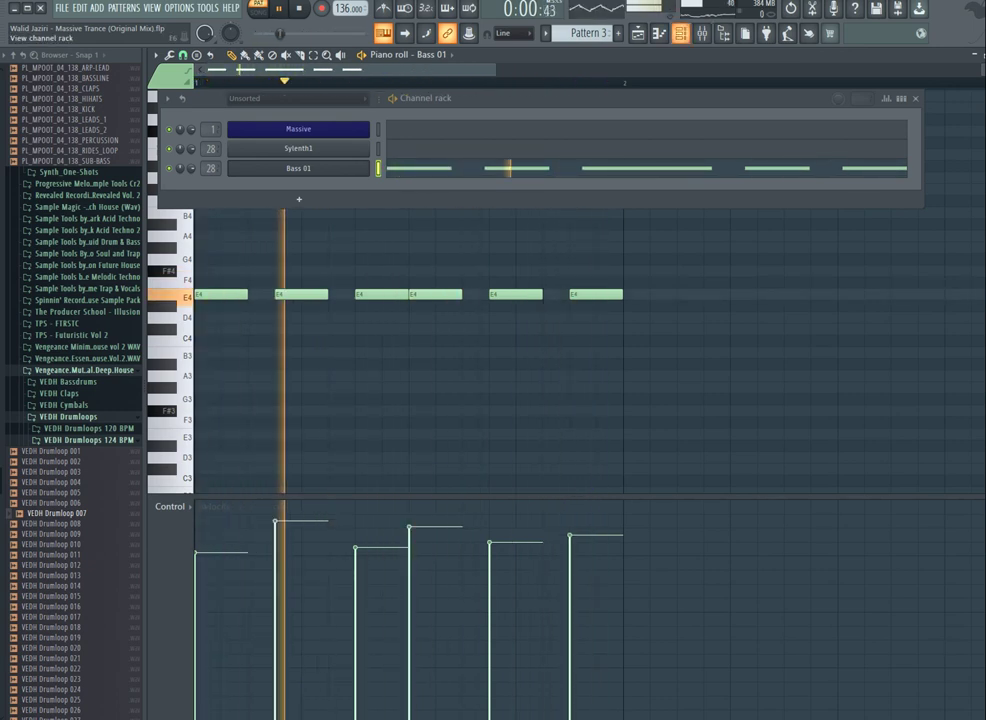
Step: Load Fruity Parametric EQ 2 into slot 10 of mixer Insert 28 with the "-Mastering-30 Hz-WJ" preset
key("F9")
left_click(915, 98)
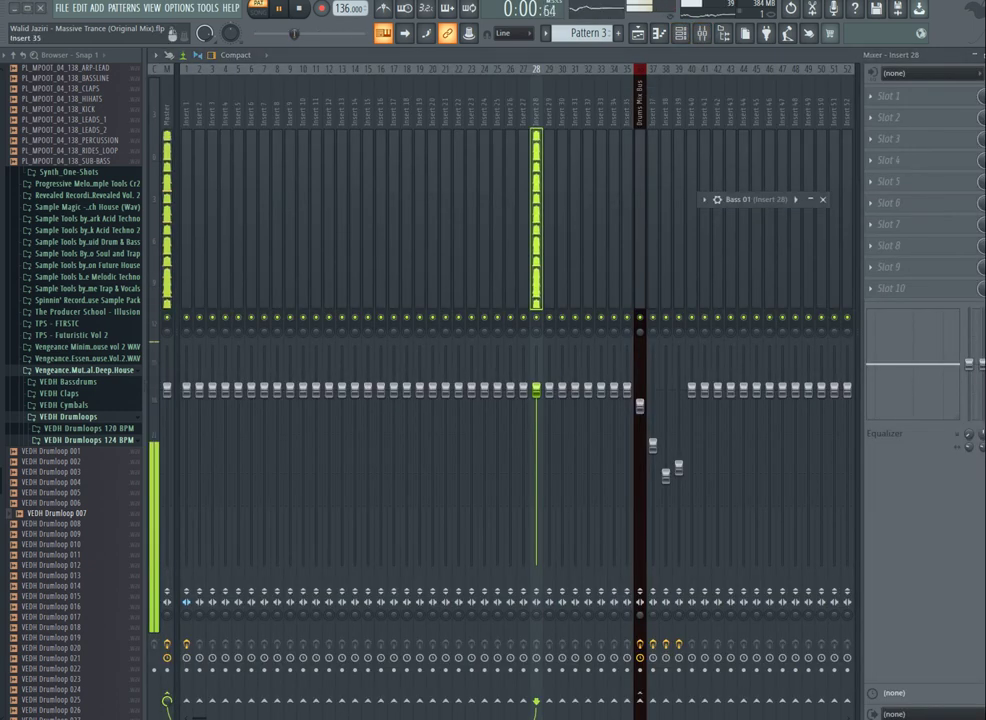
left_click(890, 288)
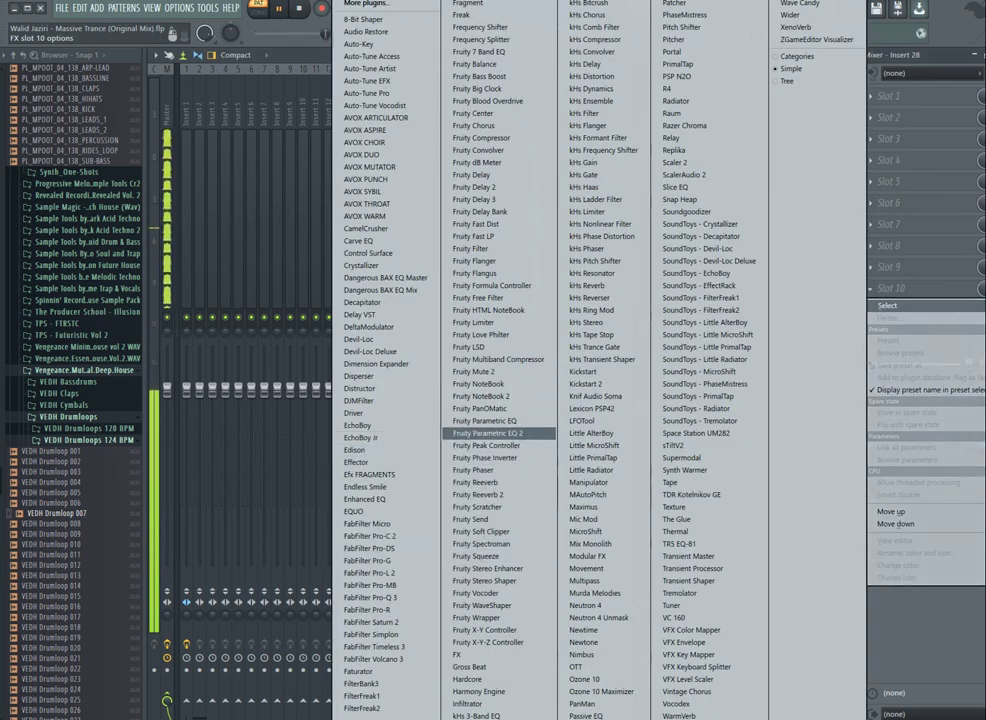
left_click(490, 432)
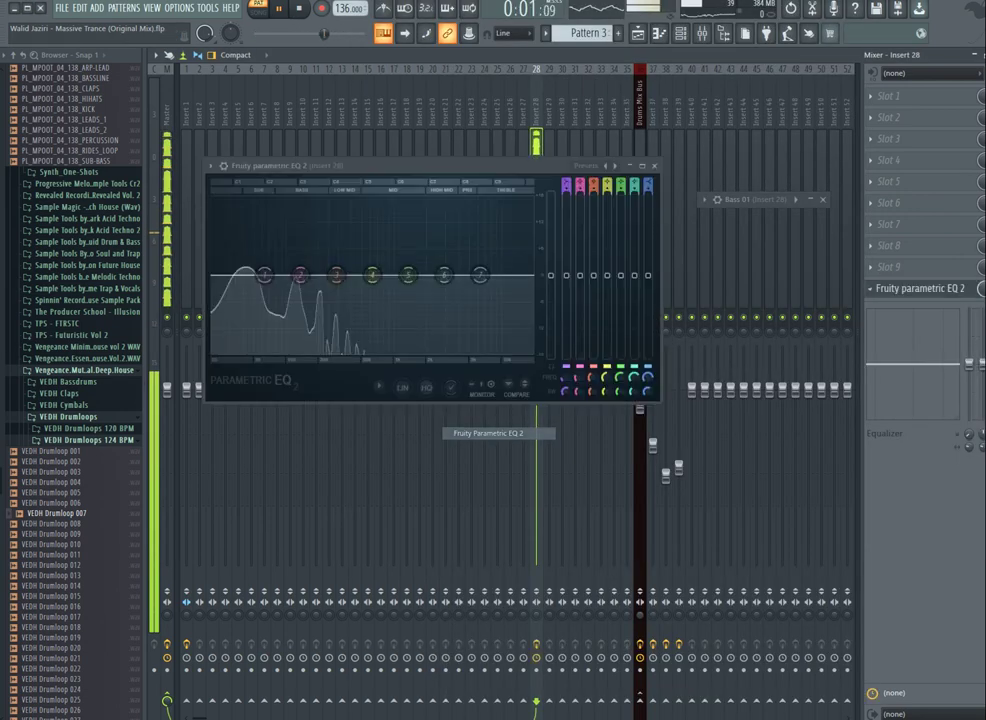
left_click(585, 165)
left_click(628, 238)
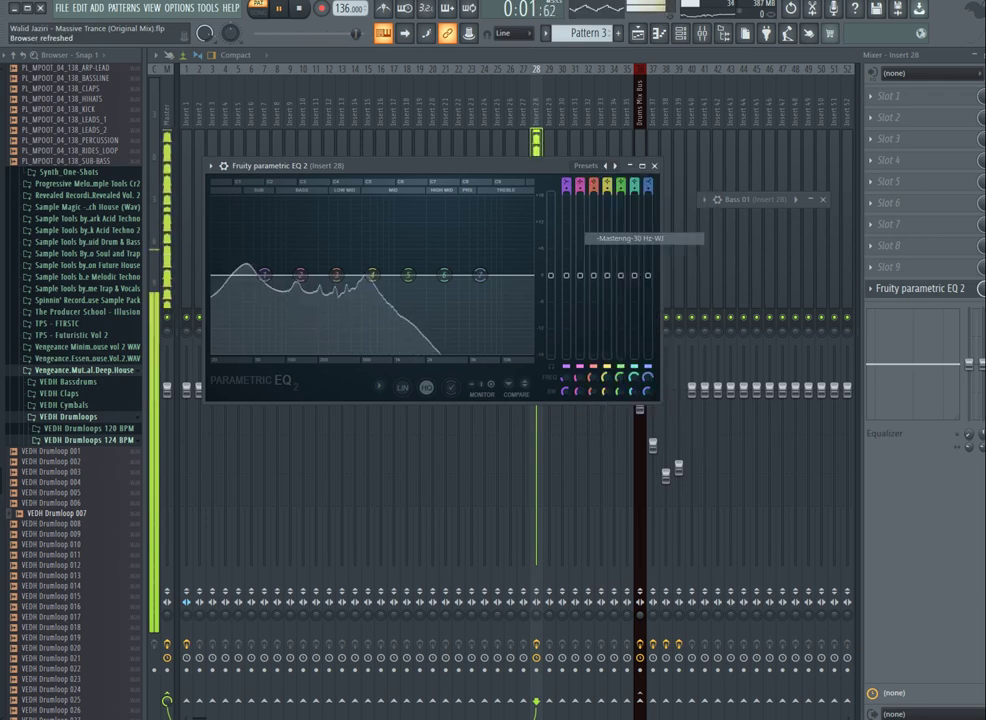
Step: Band-limit the bass in the EQ by moving the band 1 high-pass to about 44 Hz and band 7's low-pass down to the low mids
left_click_drag(404, 274, 346, 274)
left_click_drag(230, 274, 246, 274)
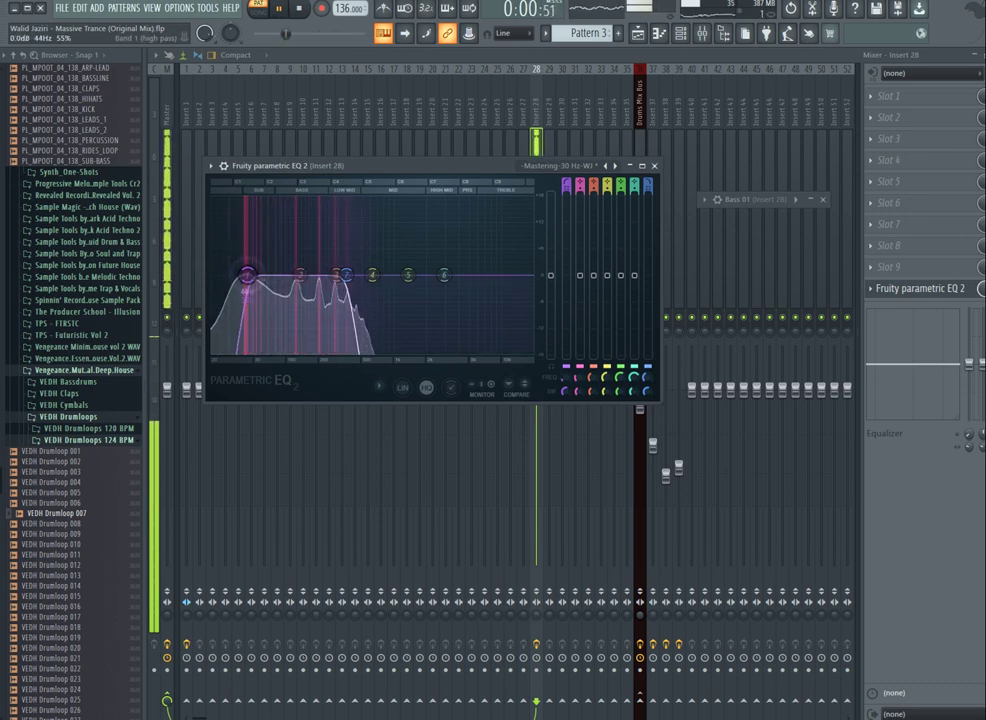
left_click_drag(346, 274, 335, 275)
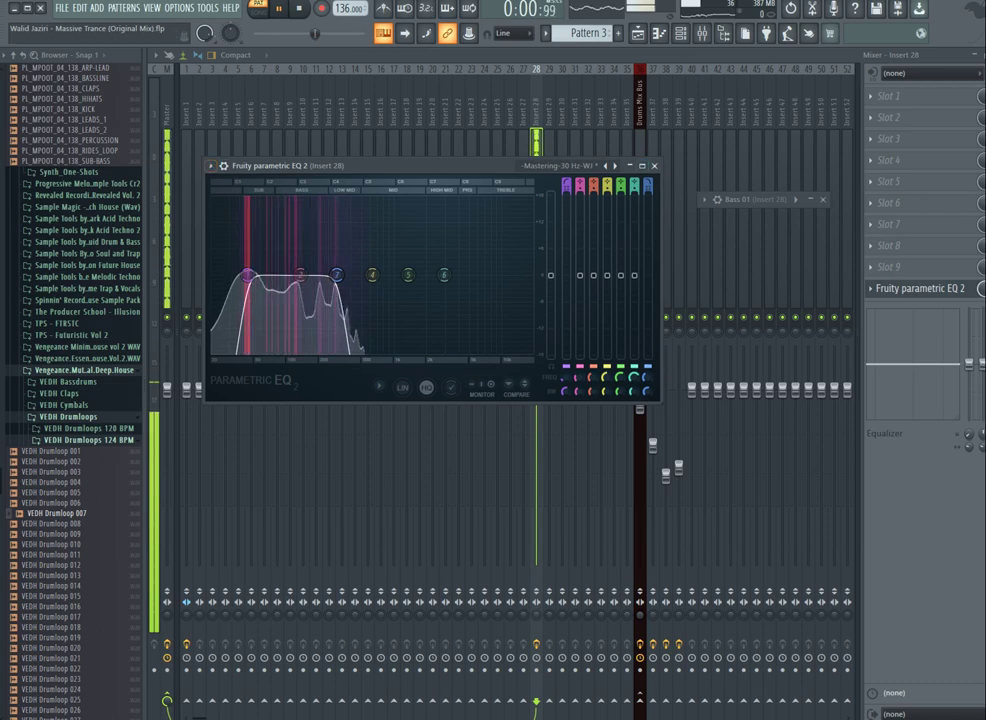
Step: Shrink the EQ window, make it detached, and close it
left_click_drag(206, 161, 270, 206)
left_click(275, 208)
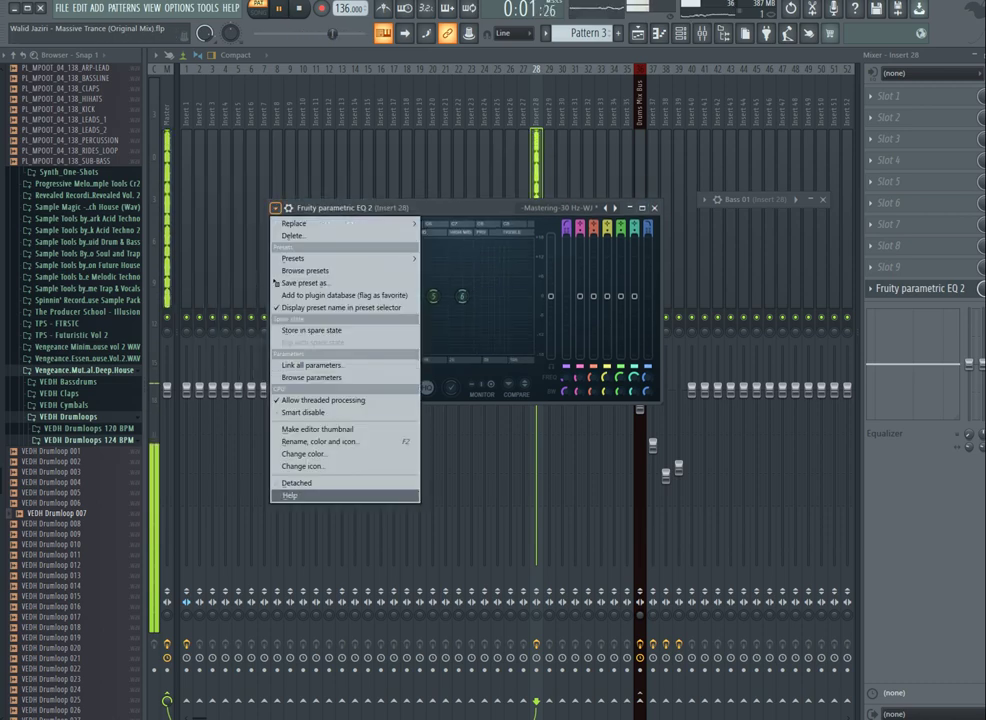
left_click(297, 483)
left_click(655, 208)
Step: Load Gross Beat into slot 9 of Insert 28 with the "SideChain Uplifting Trance Rolling Bass1 -WJ" preset
left_click(871, 267)
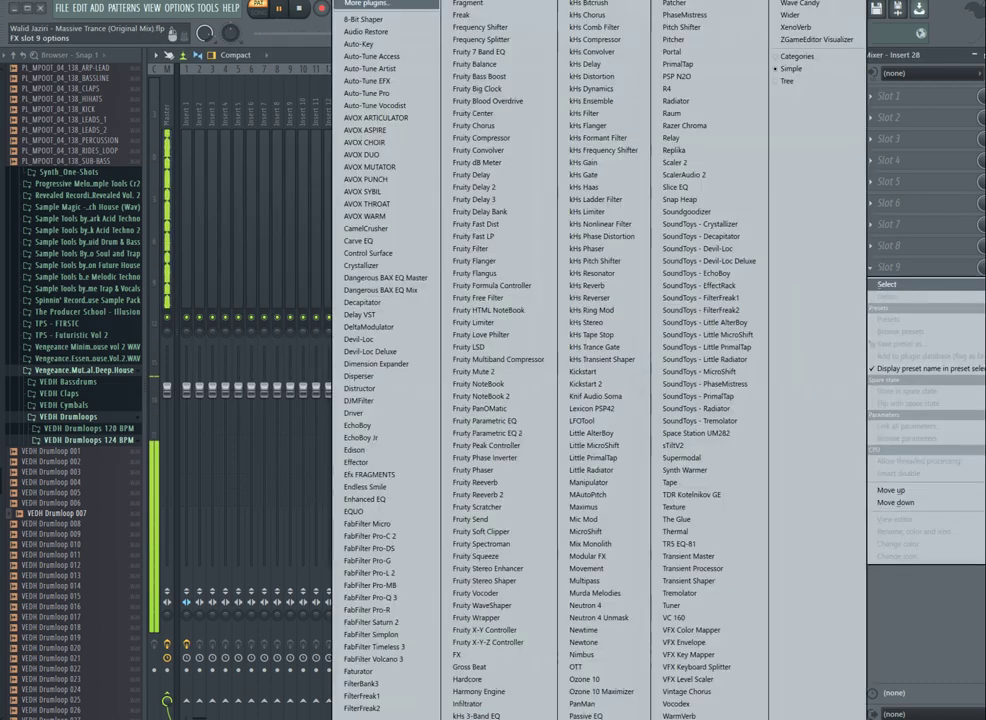
left_click(472, 667)
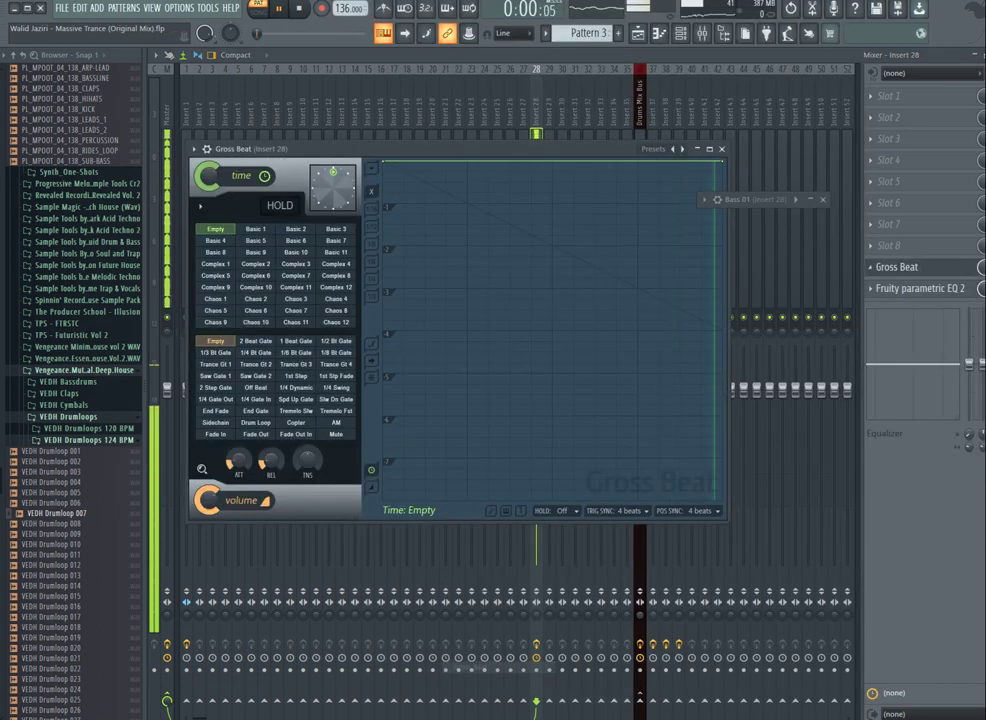
left_click(648, 149)
left_click(738, 278)
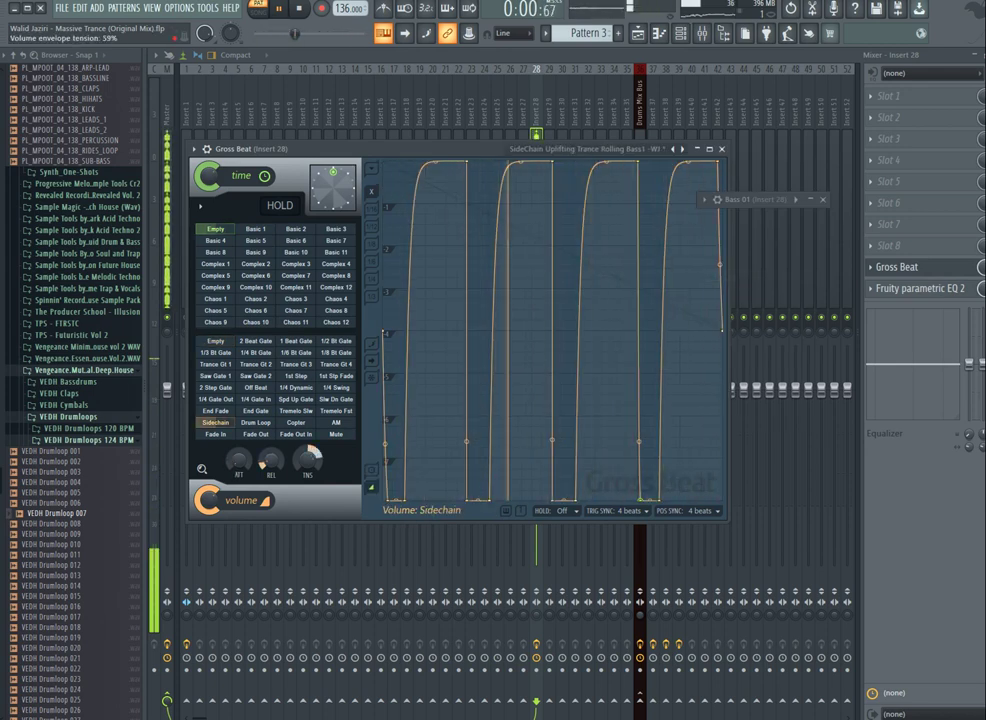
Step: Reposition the Gross Beat window, make it detached, and display its Sidechain volume envelope
left_click(201, 206)
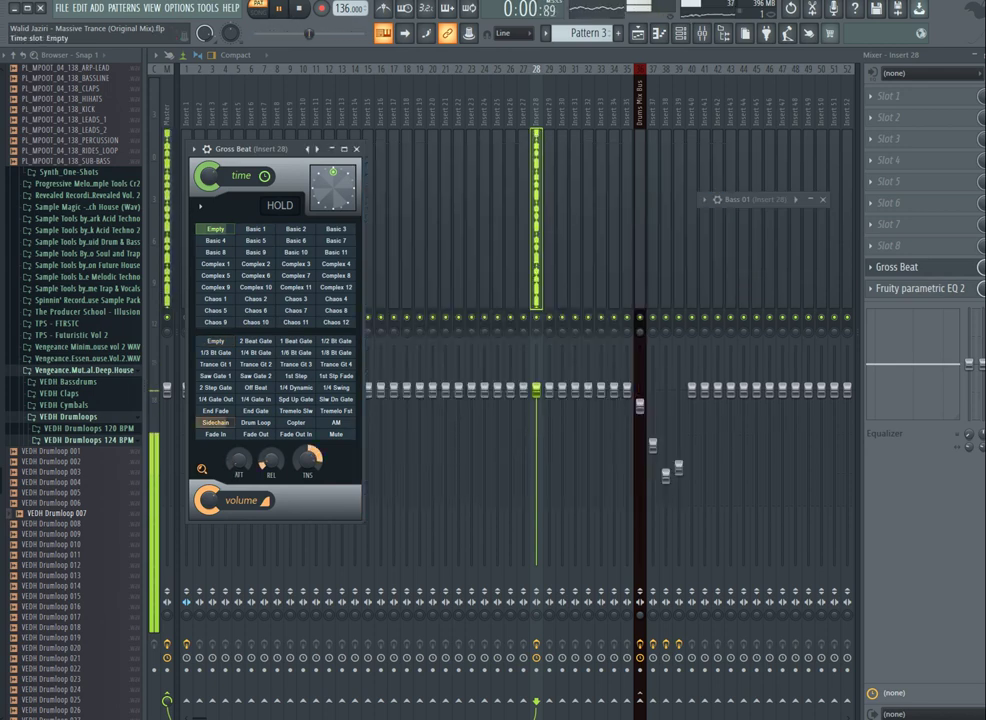
left_click_drag(235, 149, 475, 149)
left_click(432, 149)
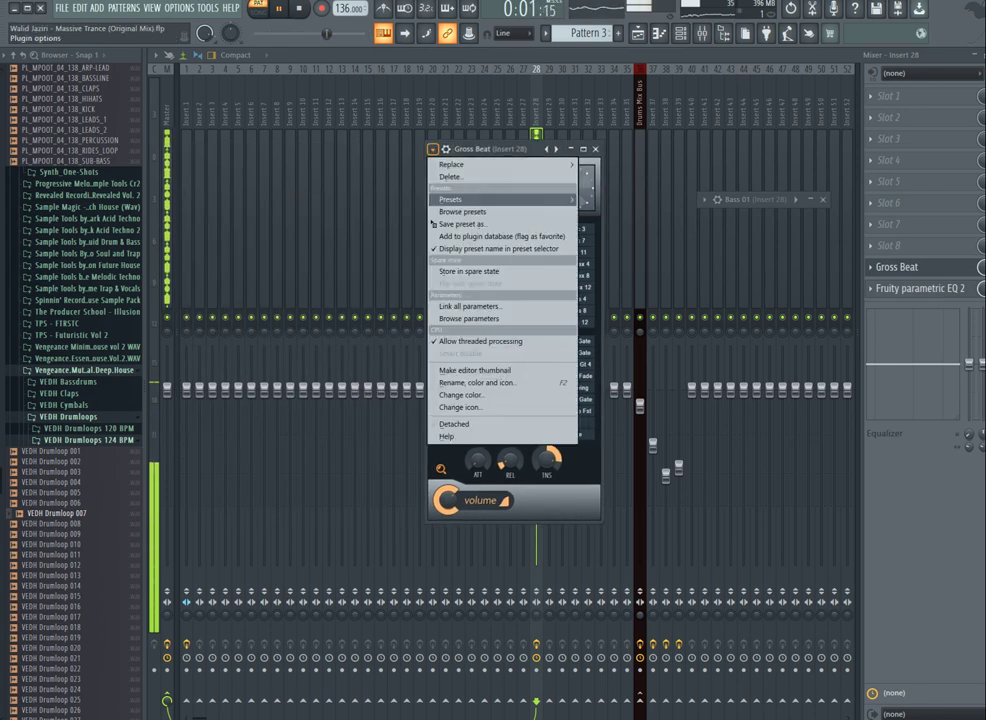
left_click(454, 424)
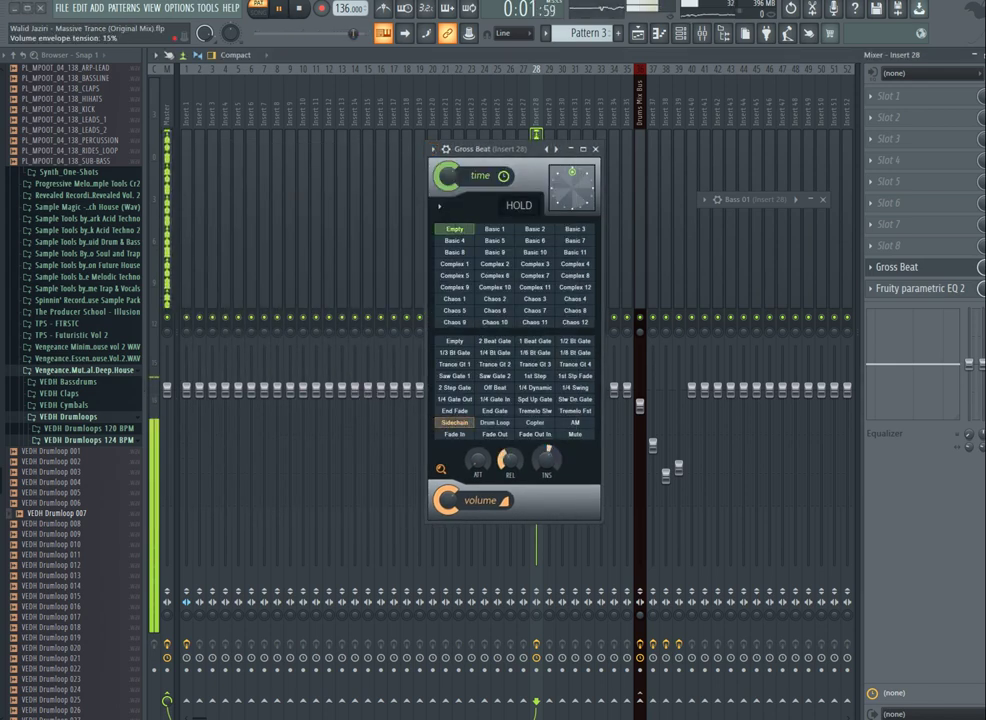
left_click(440, 206)
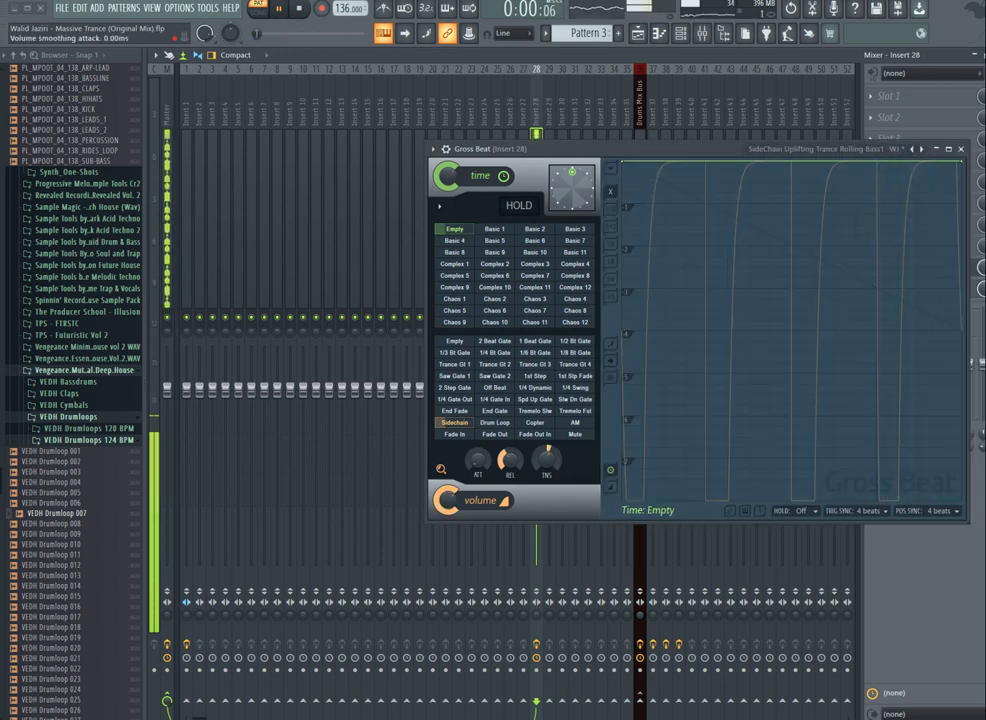
left_click(454, 423)
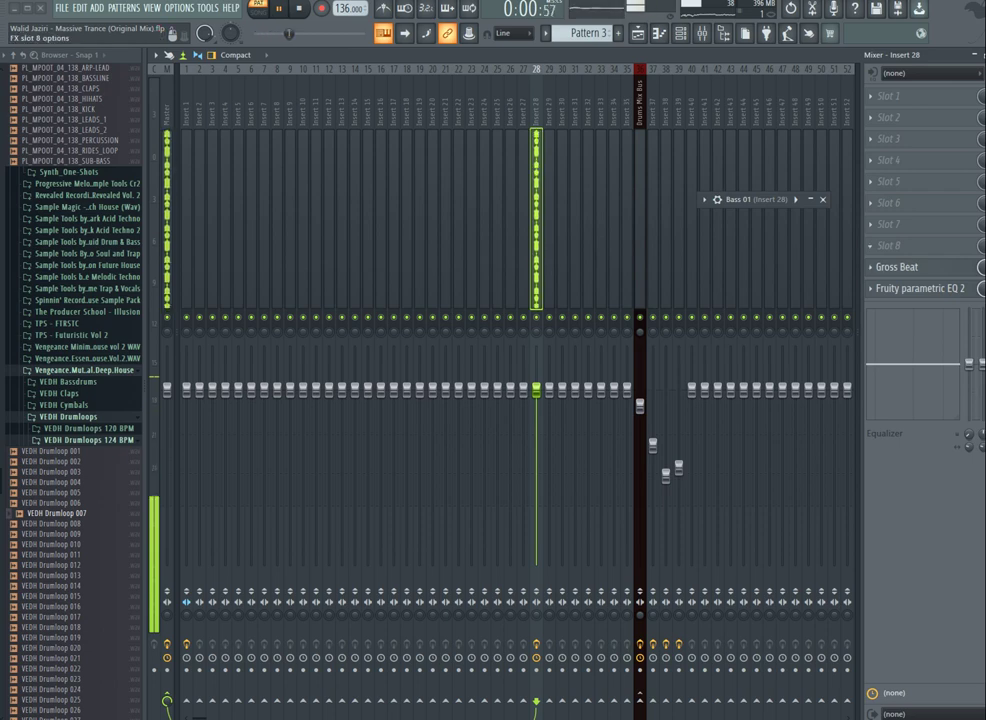
Step: Load OTT into slot 8 of Insert 28, with its depth at 15% and the mid-band threshold at 200%
left_click(888, 245)
left_click(590, 667)
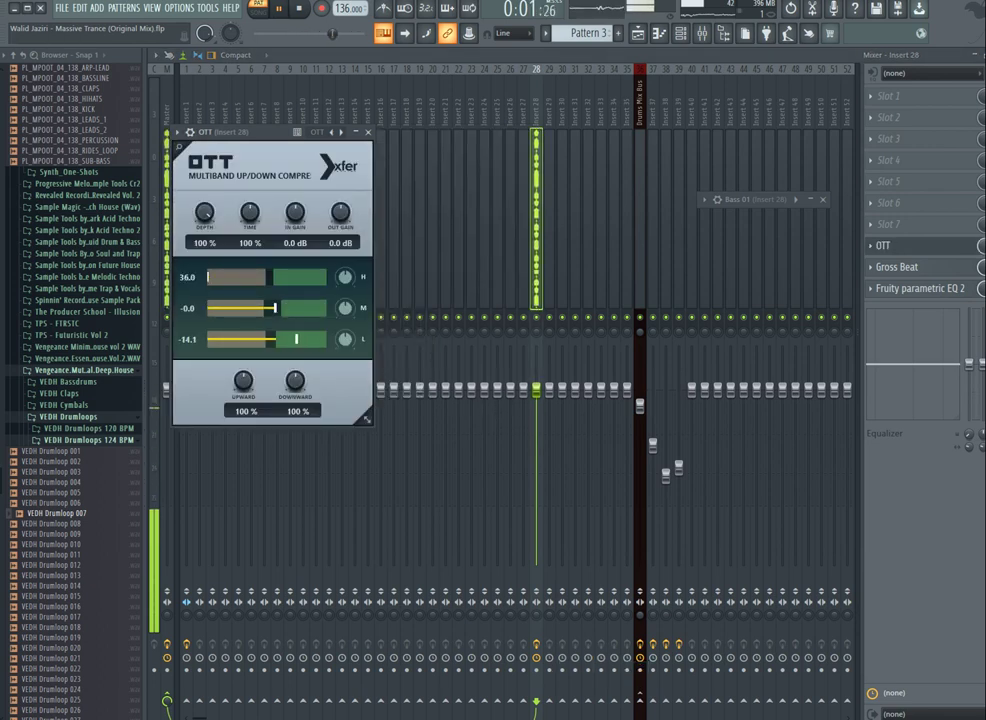
left_click_drag(205, 212, 205, 272)
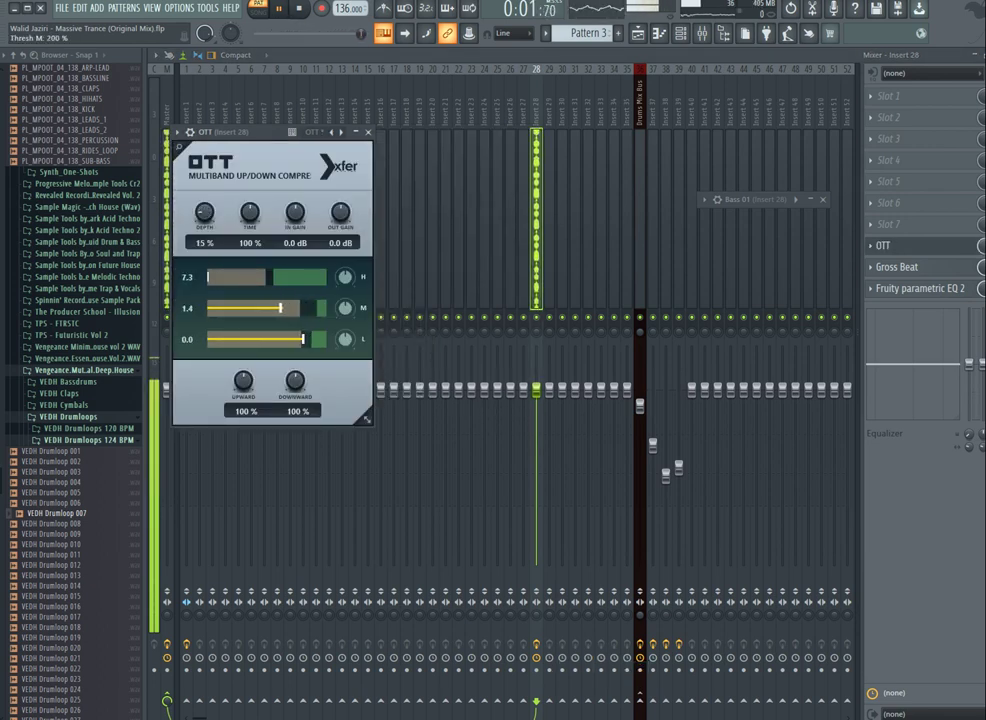
left_click_drag(240, 131, 391, 130)
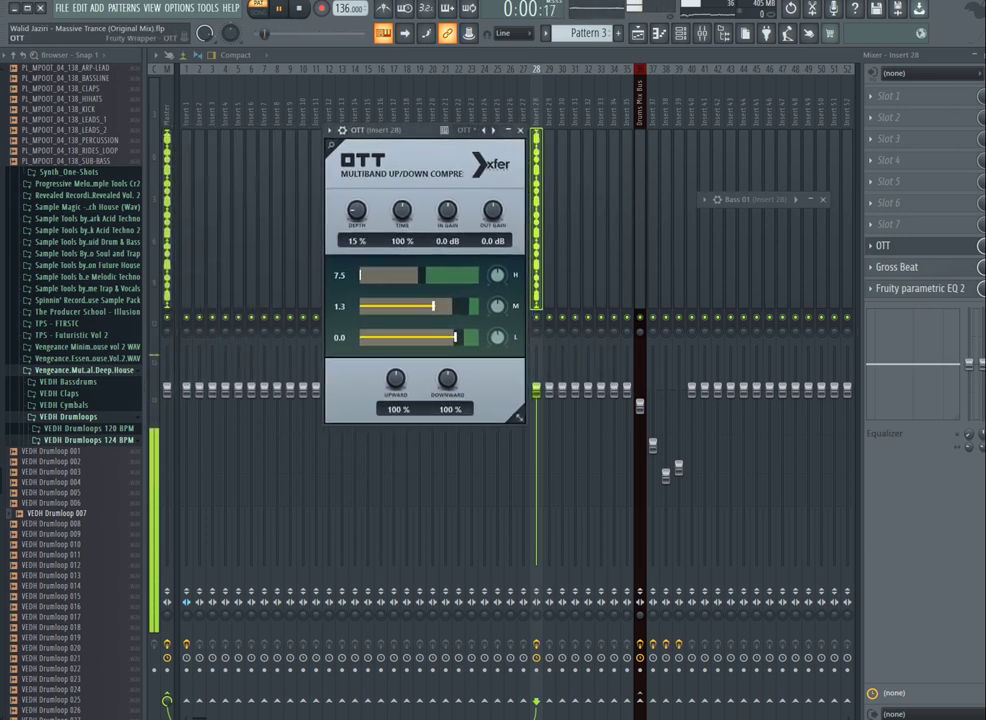
left_click(520, 130)
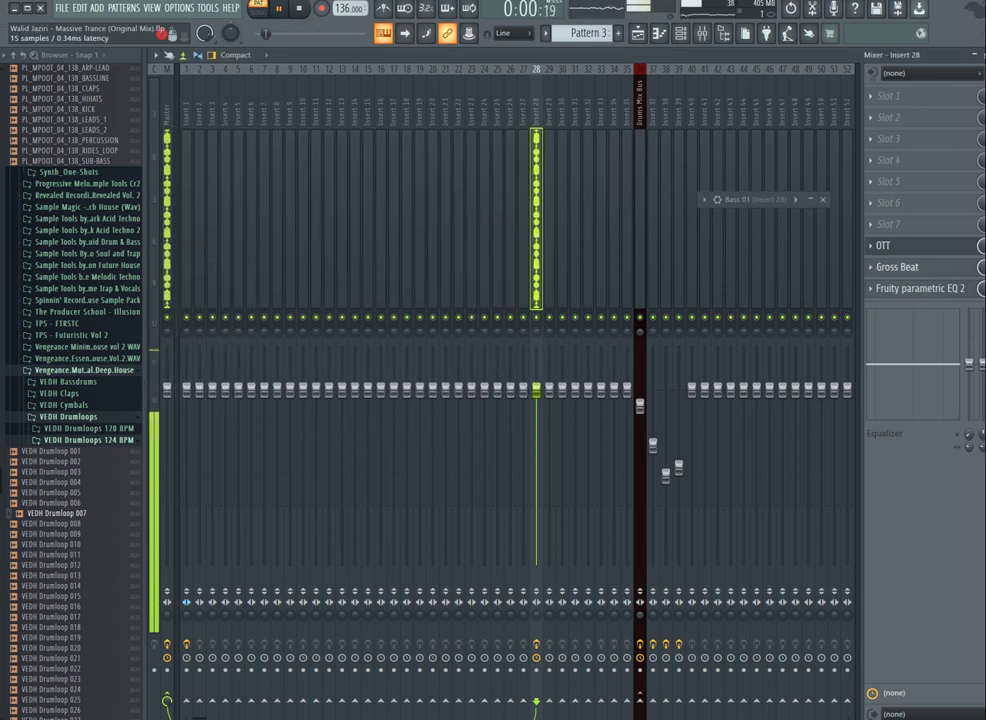
Step: Reopen Gross Beat, lower the Sidechain volume release, and set the volume envelope tension to 41%
left_click(897, 267)
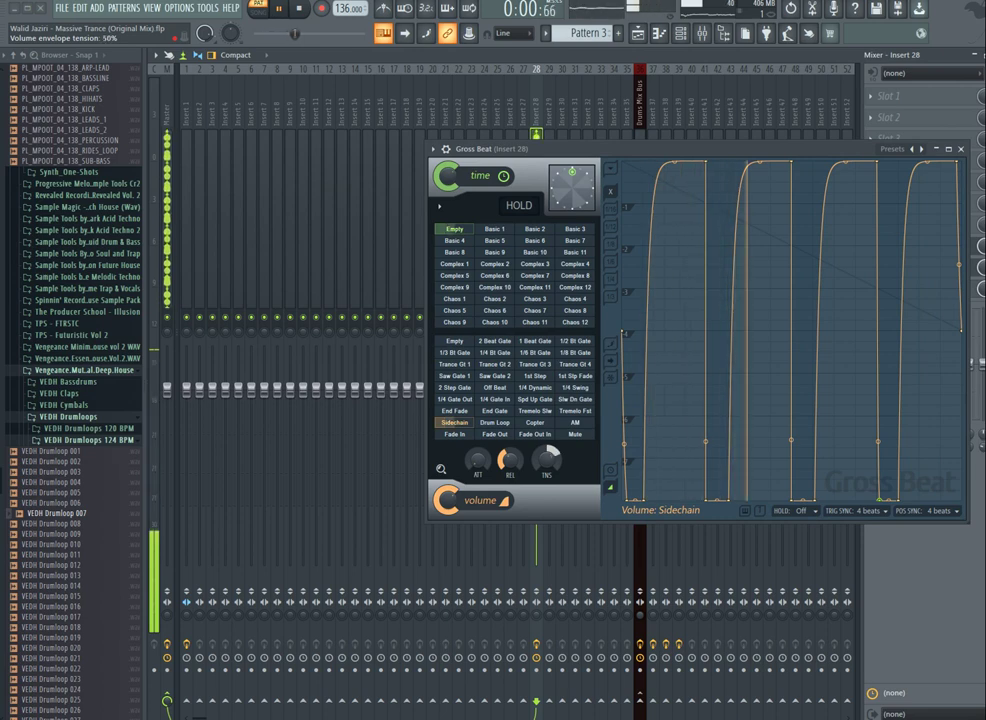
left_click_drag(510, 460, 546, 469)
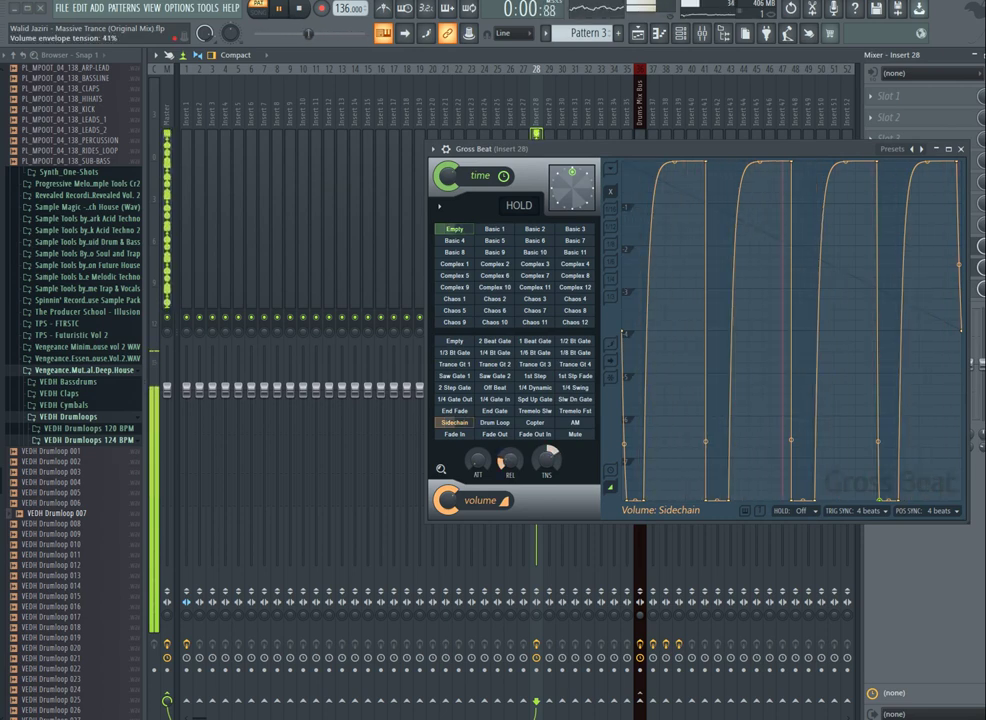
Step: Close Gross Beat, set the playlist snap to Bar, and place a Pattern 3 clip on Track 7 at bar 10
left_click(961, 149)
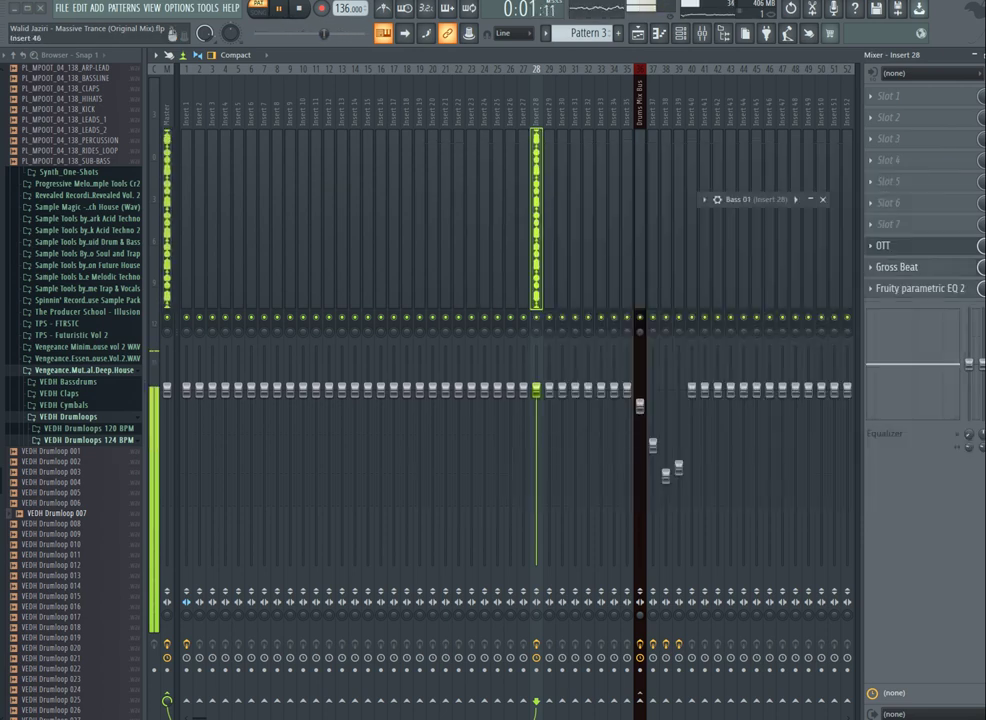
key("F5")
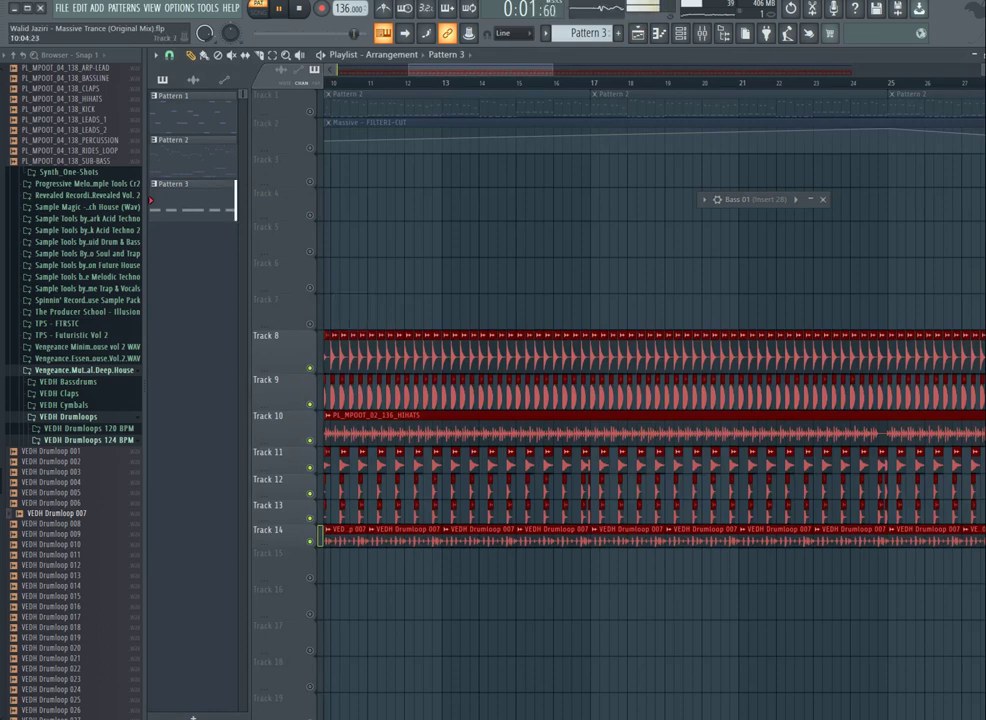
left_click(169, 55)
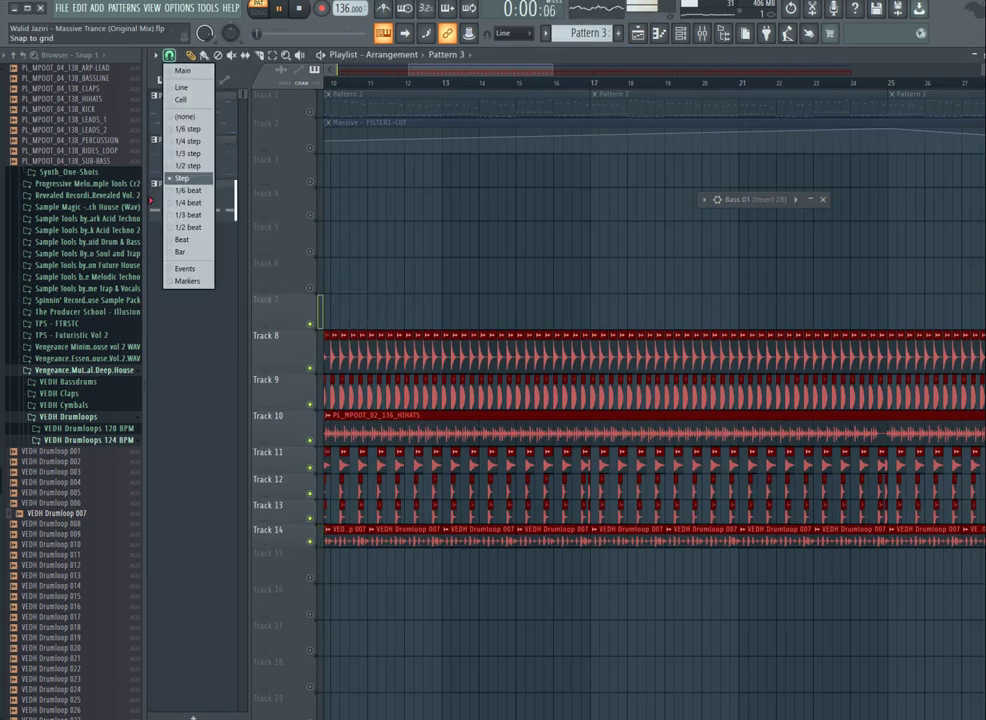
left_click(181, 251)
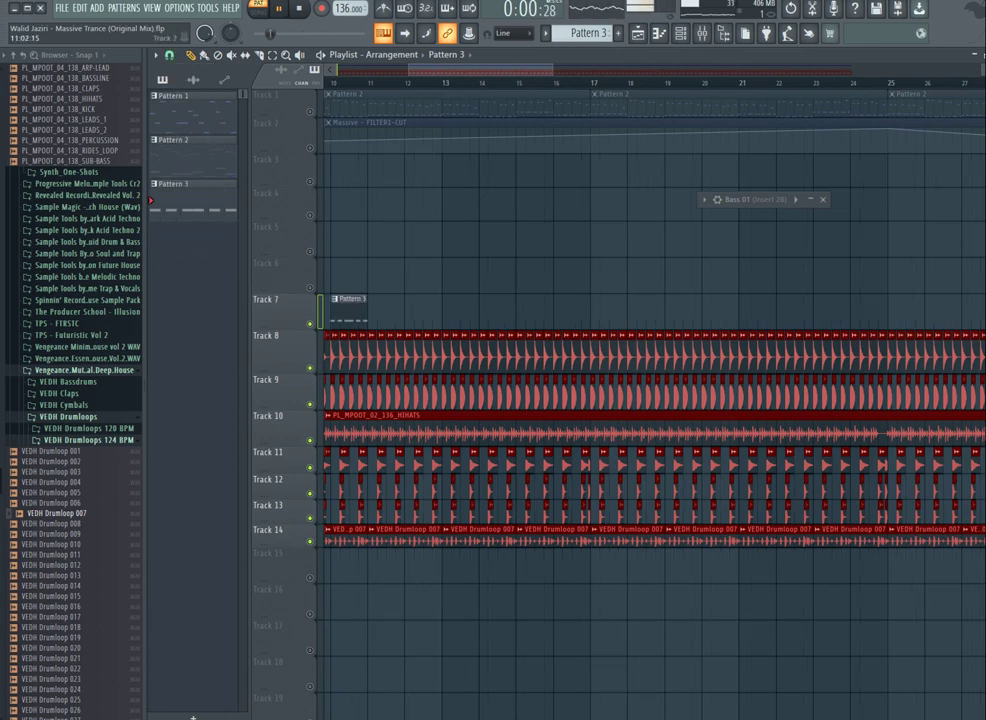
Step: Duplicate the one-bar E4 bass phrase of Bass 01 in the piano roll until it fills four bars
left_click(659, 33)
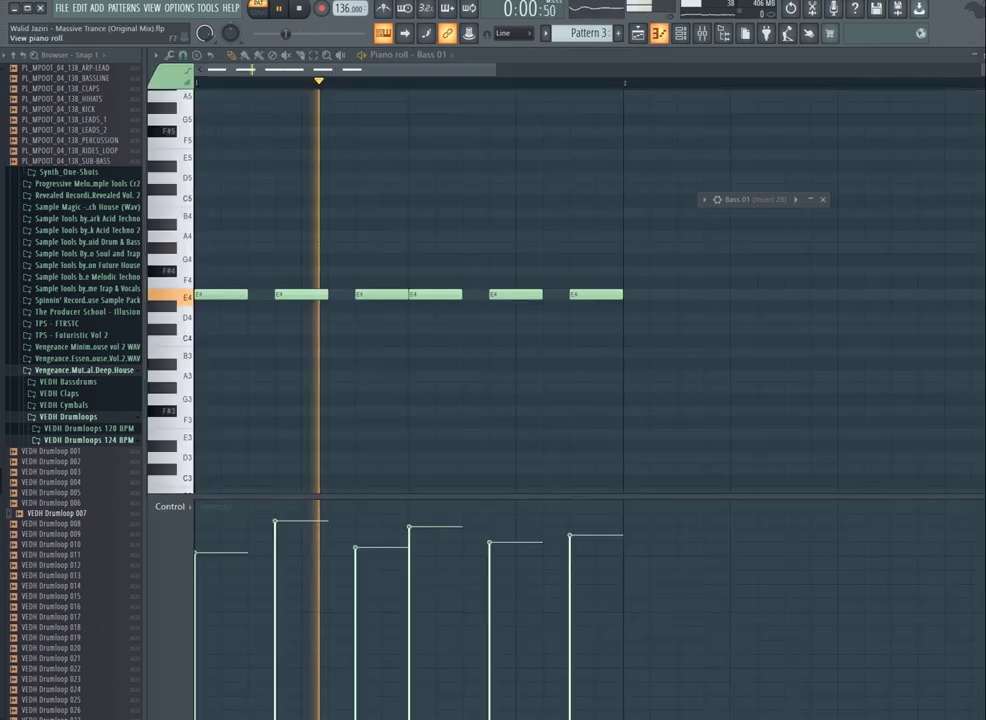
left_click_drag(630, 83, 198, 83)
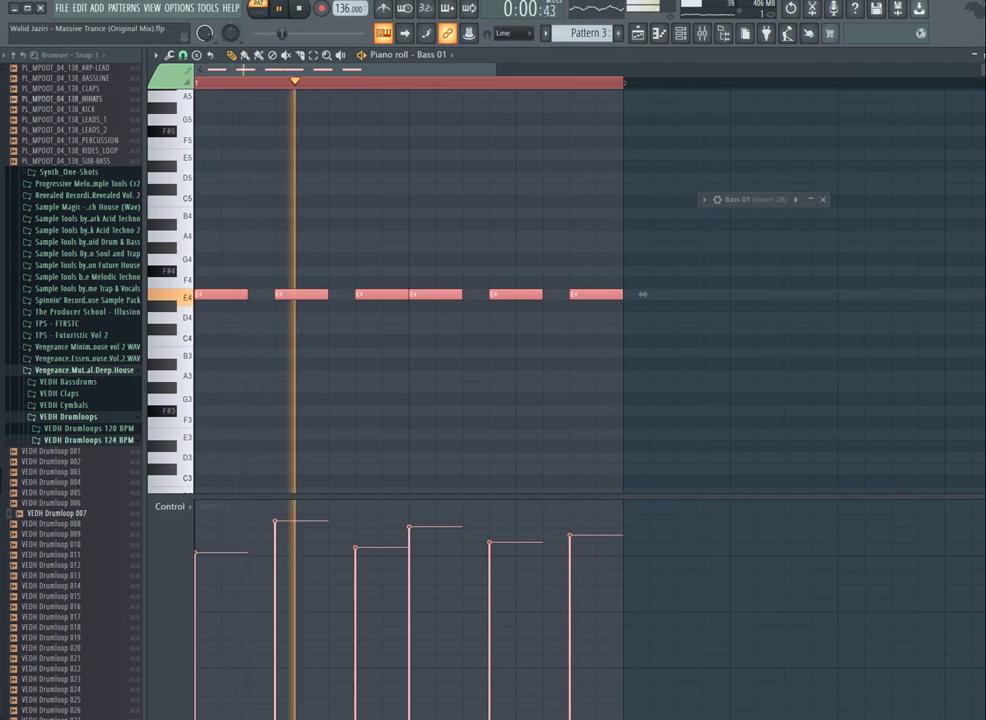
key("ctrl+b")
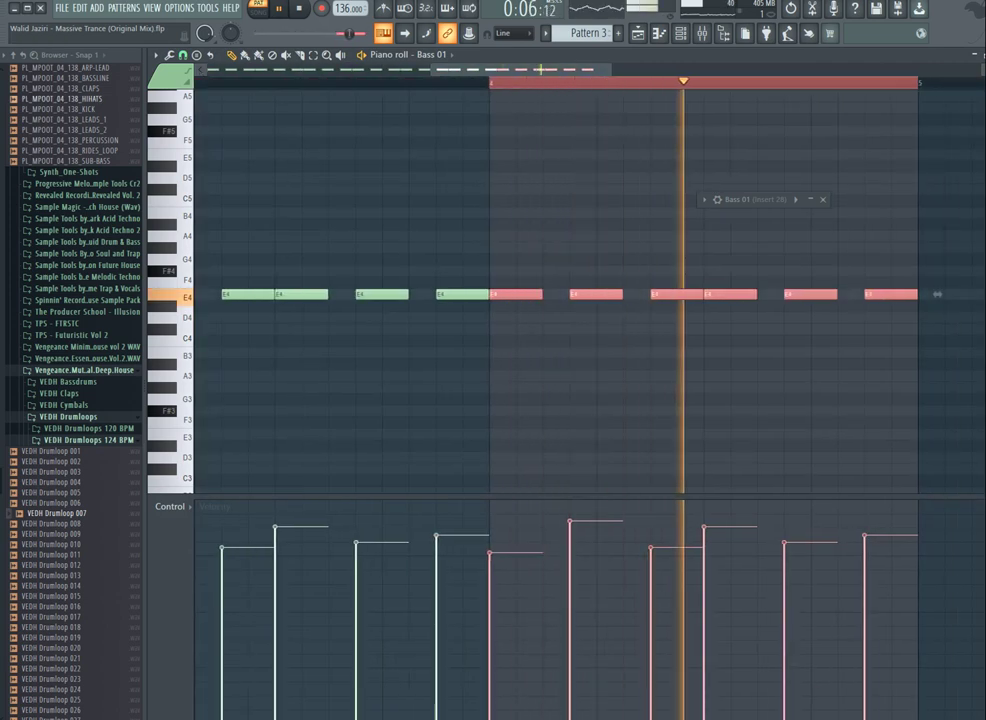
Step: Clear the Pattern 3 clip from Track 7 and lay Pattern 3 clips back to back on Track 6 from bar 1
key("F5")
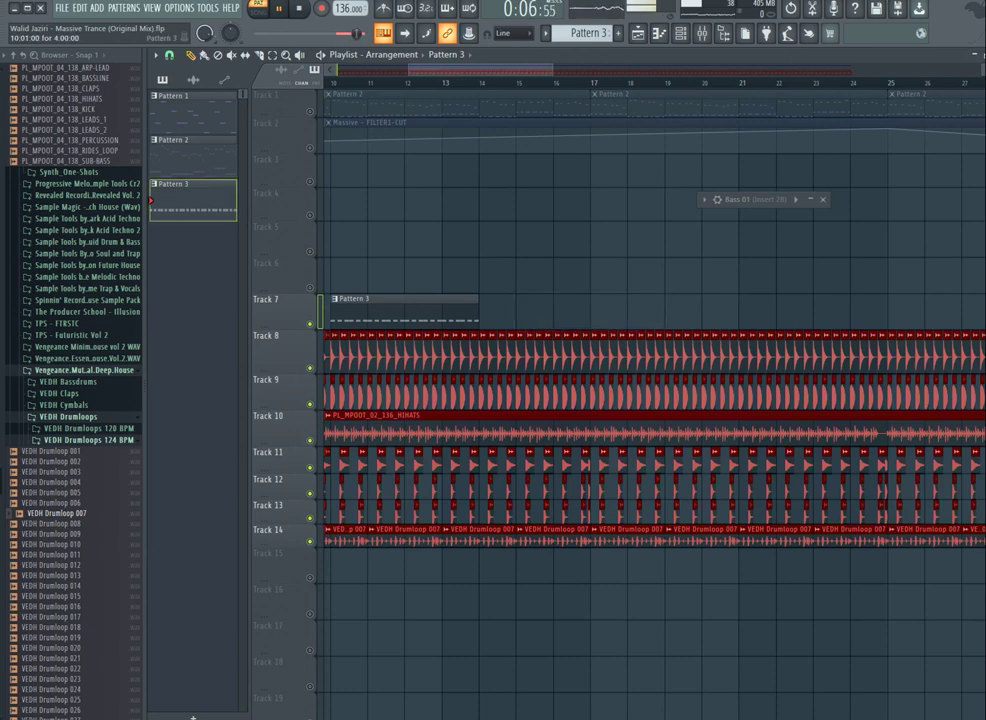
left_click_drag(350, 312, 285, 312)
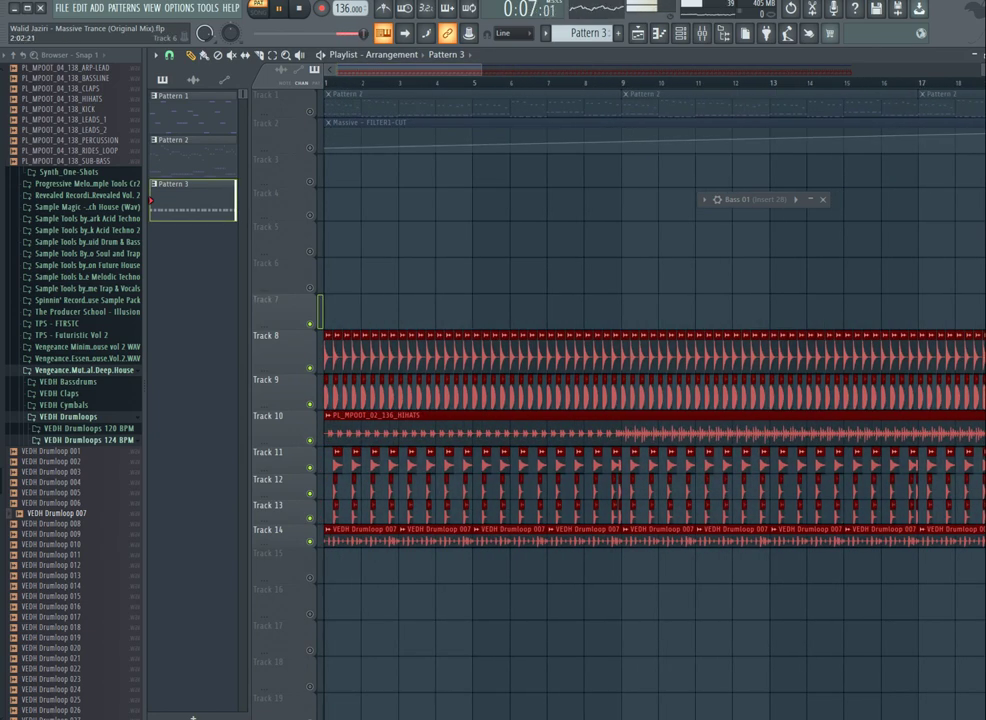
left_click(309, 287)
key("ctrl+b")
key("ctrl+b")
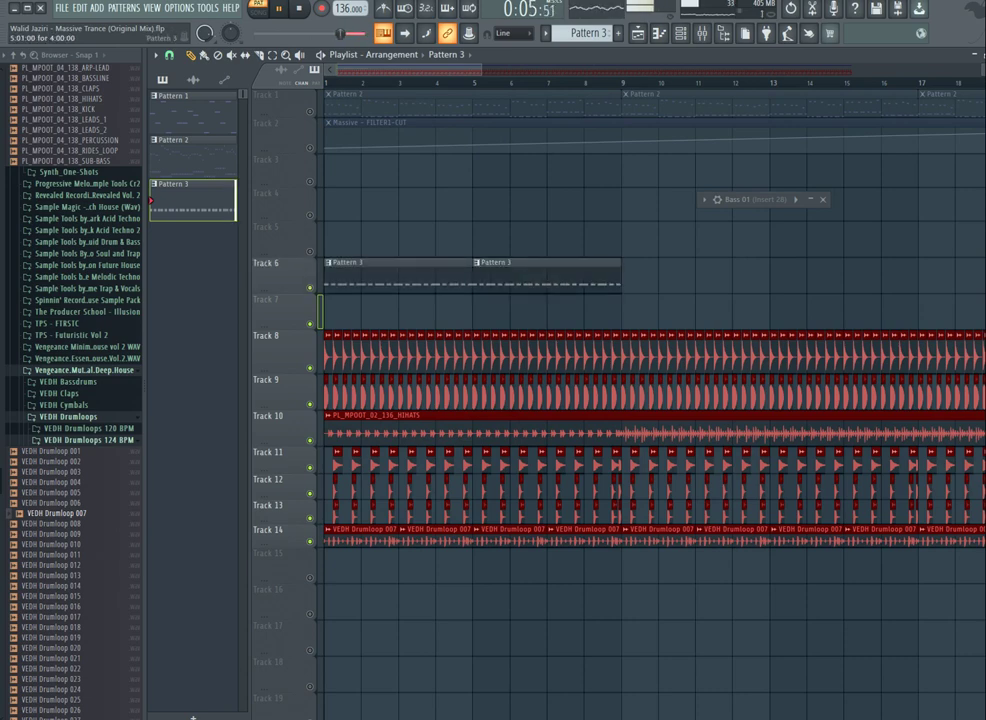
Step: Loop bars 1 to 8, leave only Tracks 6, 8 and 9 unmuted, and play the arrangement in song mode
left_click_drag(623, 83, 328, 84)
right_click(310, 287)
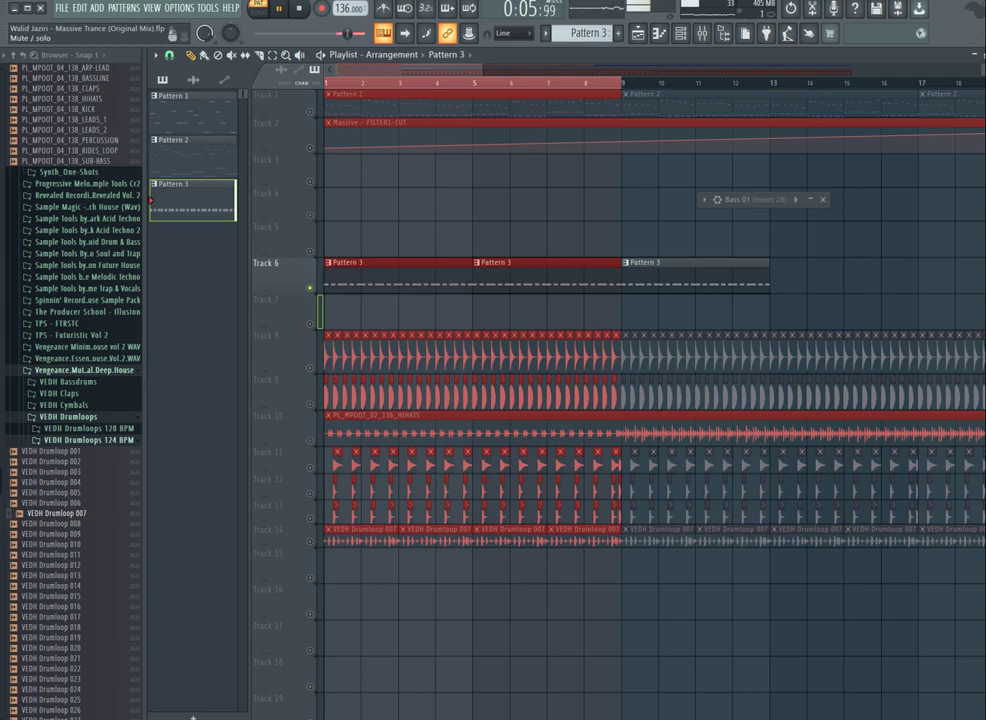
left_click(310, 368)
left_click(310, 404)
key("space")
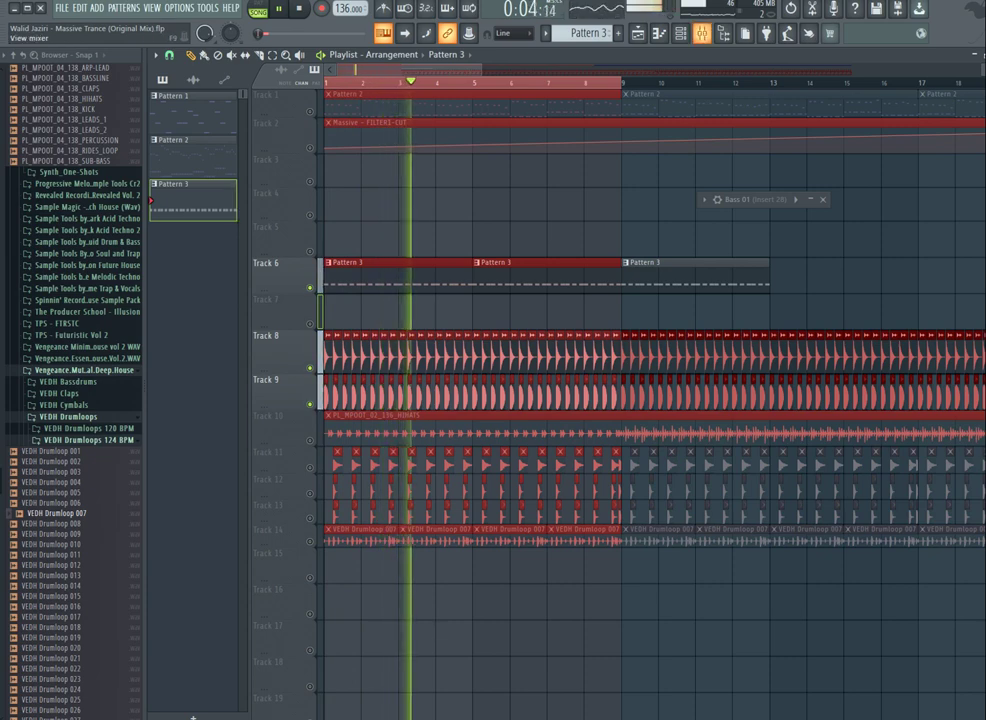
Step: Show all channels in the channel rack, route PL_MPOOT_Kick_21_5A_3 to mixer track 38, and set its quick fade out to 48%
left_click(701, 33)
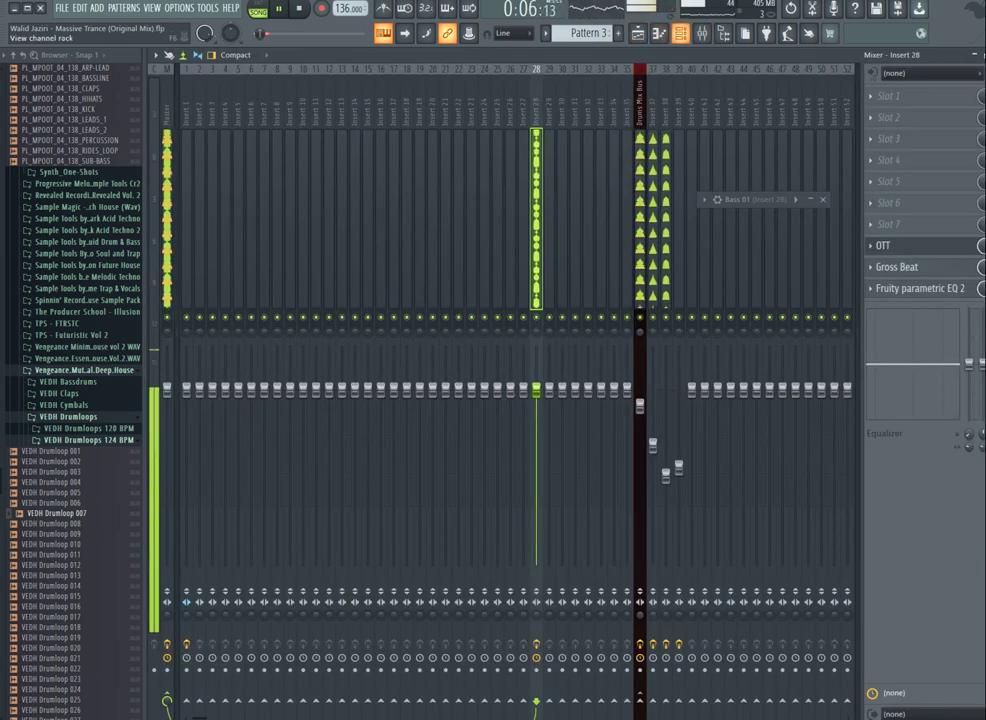
left_click(680, 33)
left_click(295, 98)
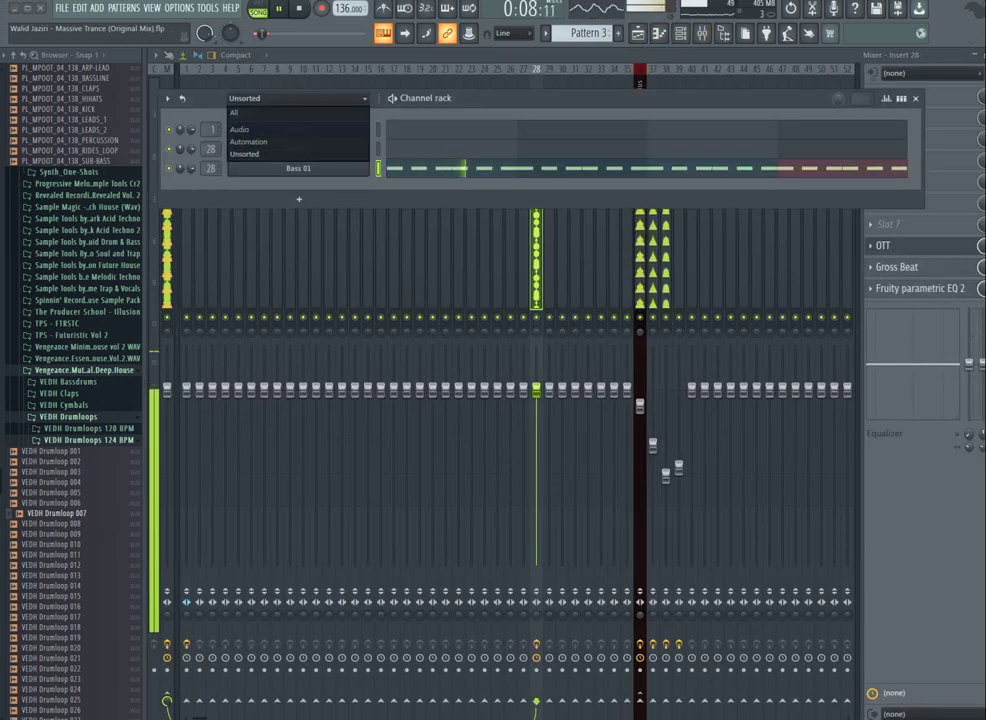
left_click(250, 114)
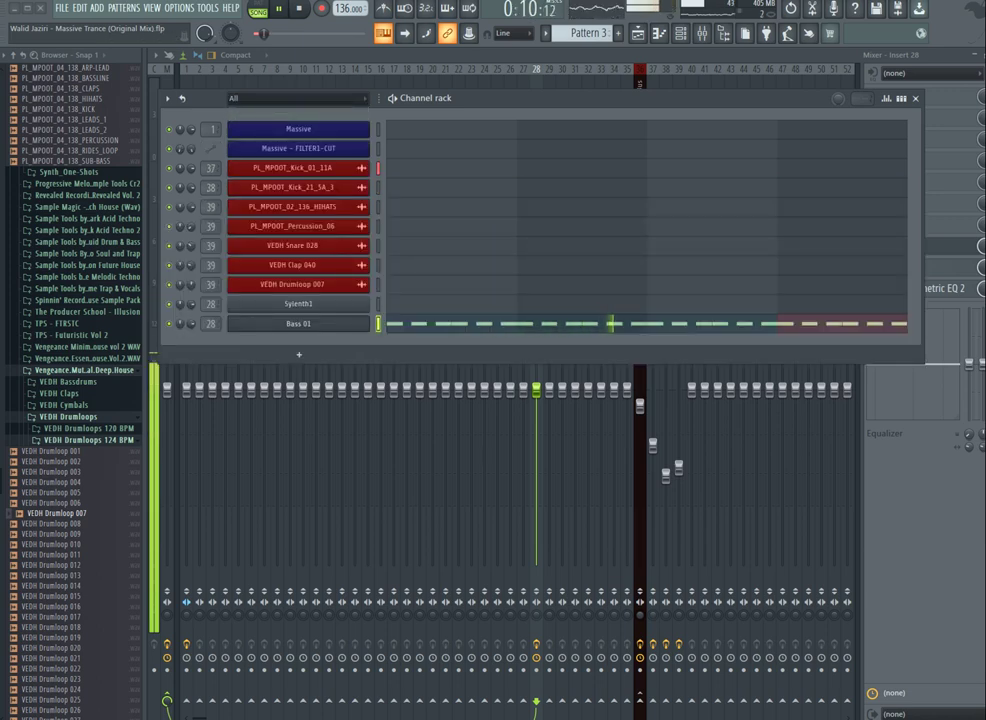
left_click(292, 187)
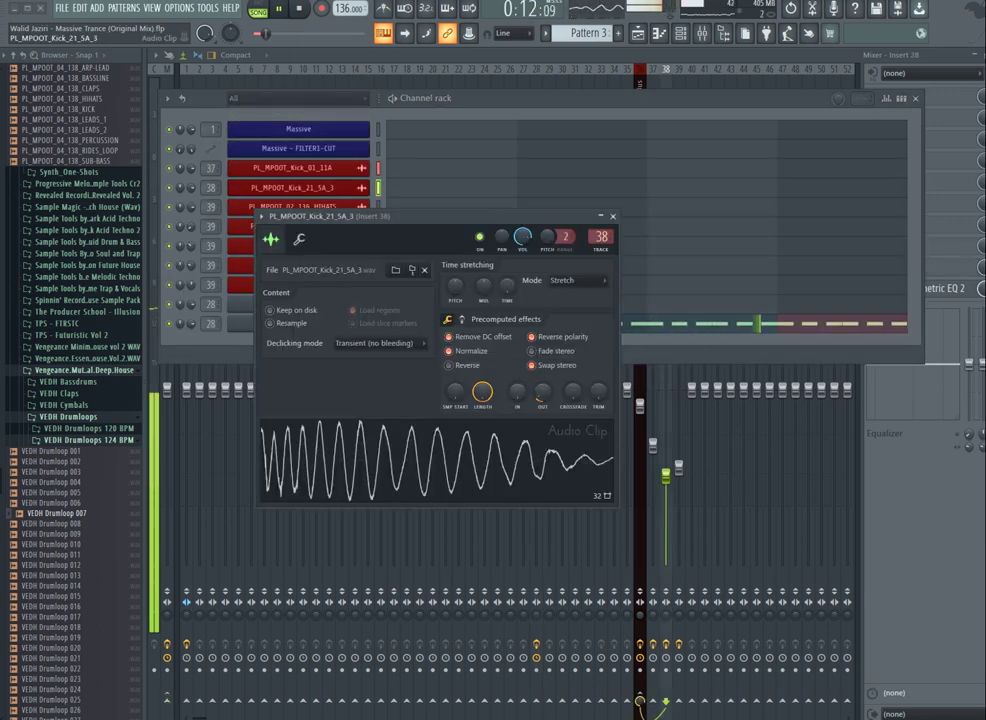
mouse_move(542, 392)
left_mouse_down()
mouse_move(542, 342)
mouse_move(542, 386)
left_mouse_up()
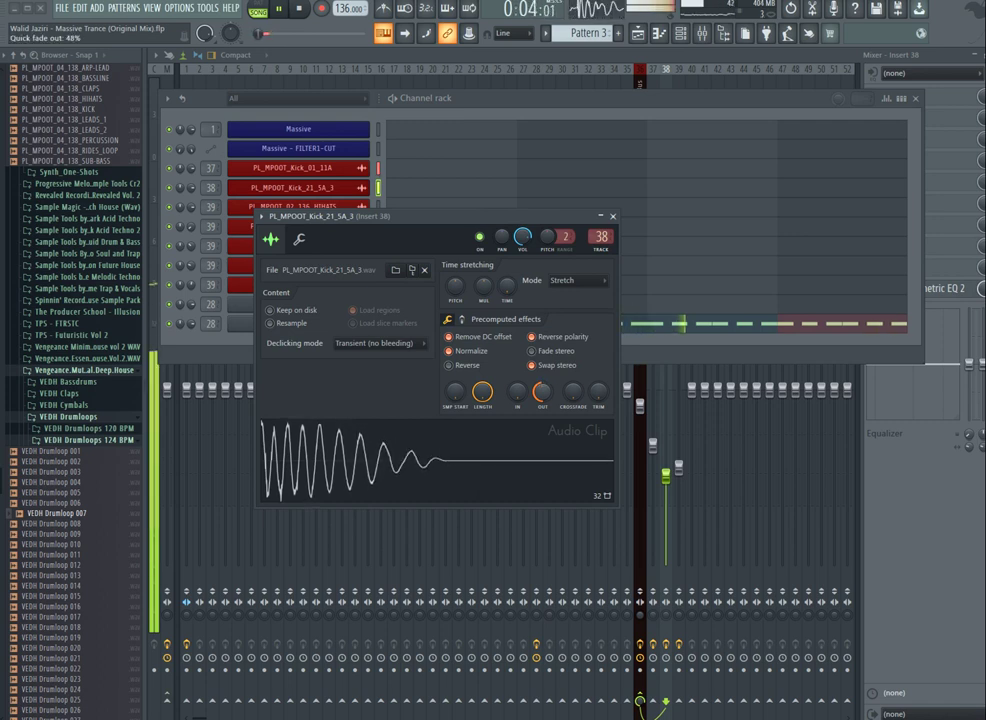
left_click(613, 216)
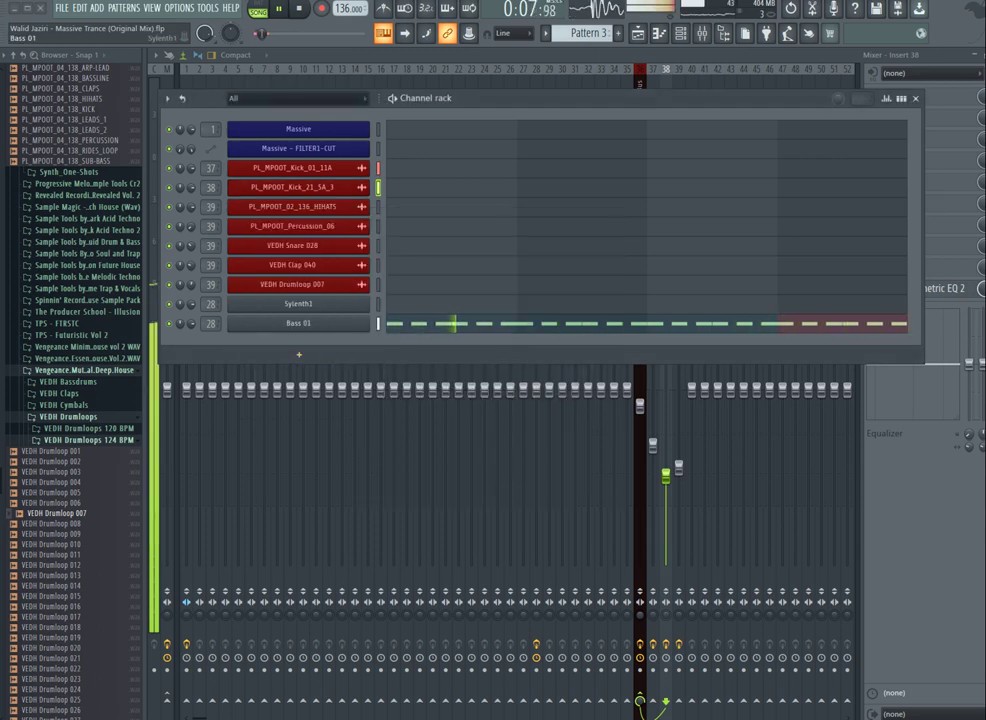
Step: Open the Sylenth1 channel to inspect its BS 7pm patch, and close the synth again
left_click(298, 303)
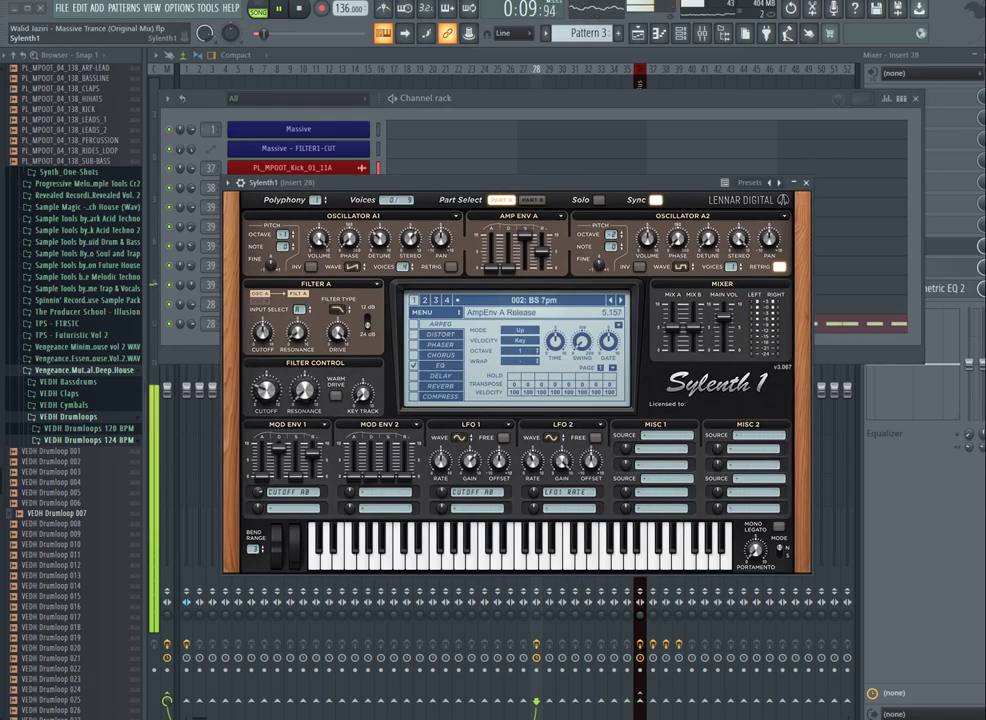
left_click(534, 300)
left_click(534, 300)
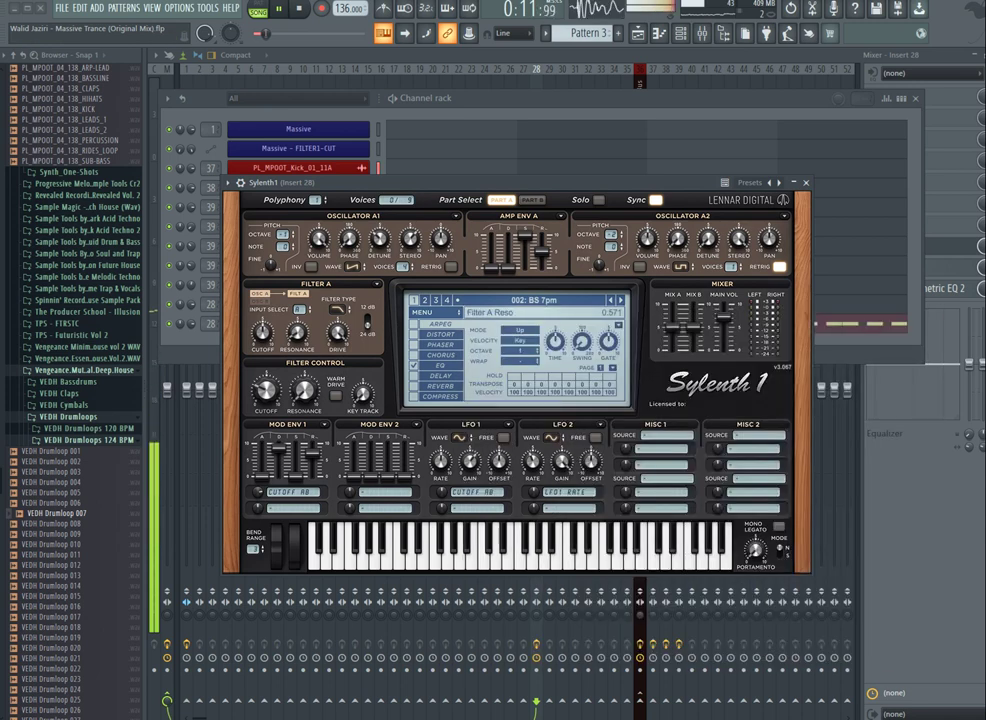
left_click(806, 183)
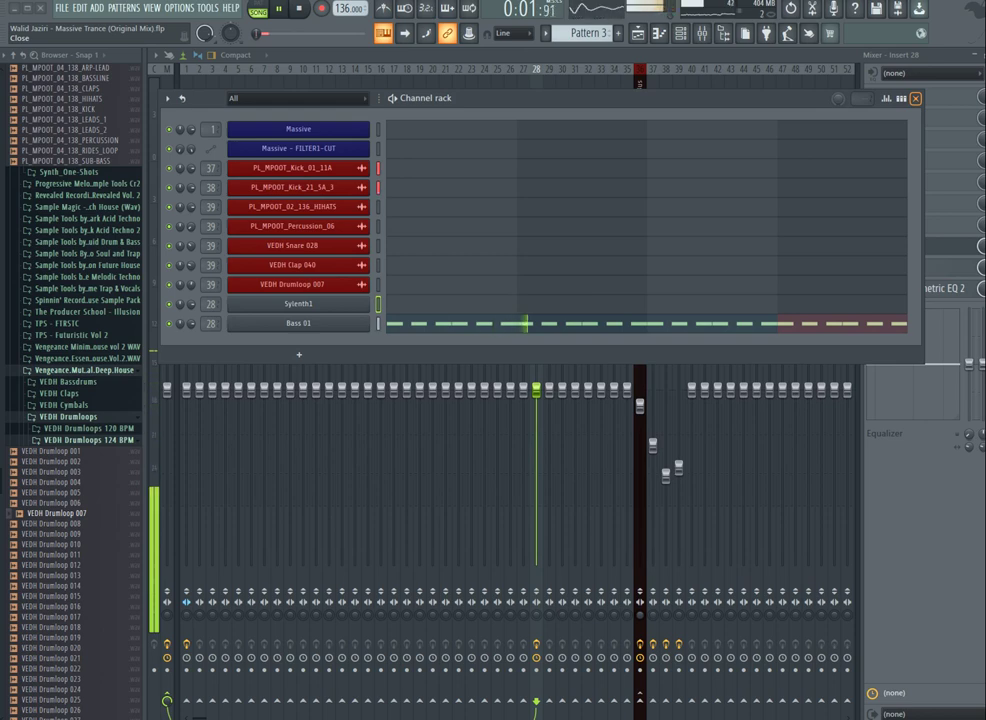
Step: Copy the mixer track state of Insert 28 onto Insert 27 and route the Sylenth1 channel to Insert 27
left_click_drag(600, 98, 605, 197)
right_click(540, 69)
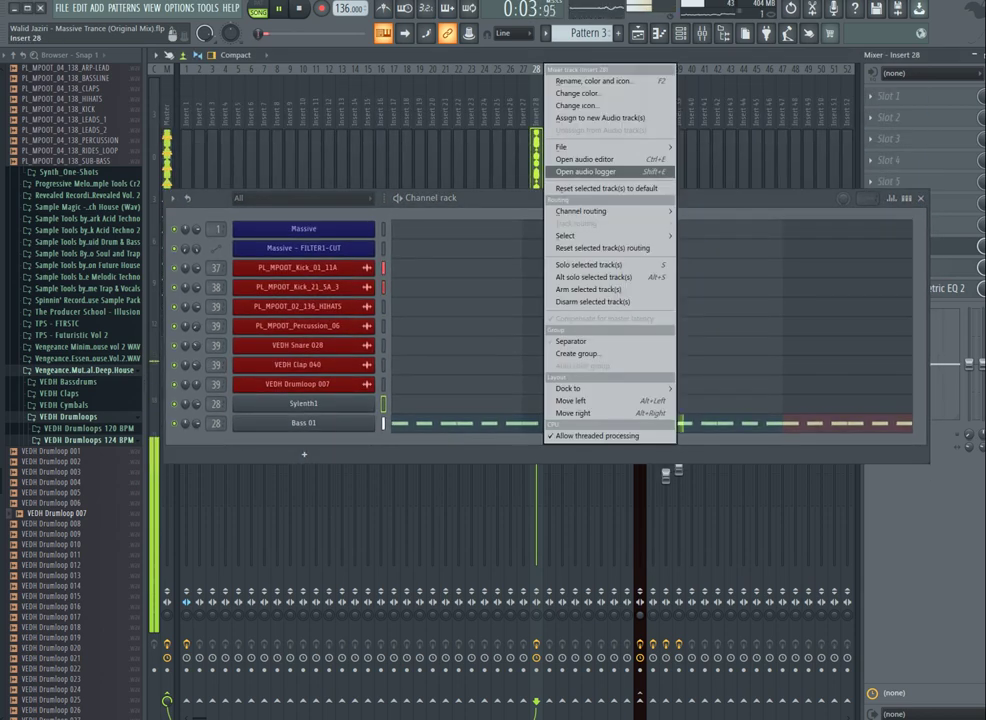
mouse_move(602, 147)
left_click_drag(730, 158, 548, 186)
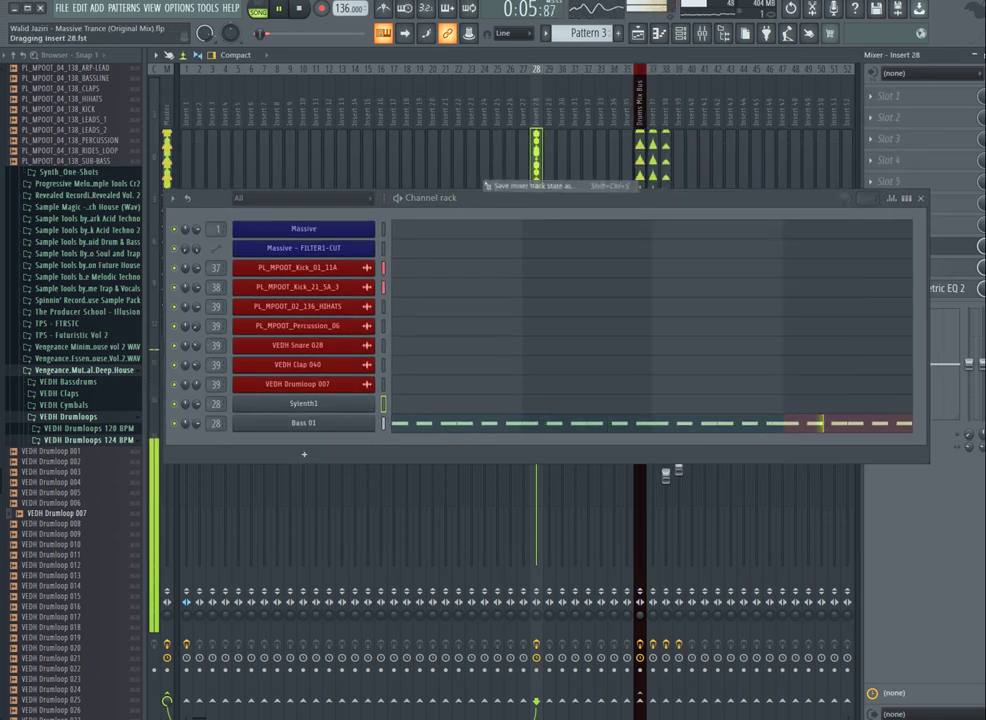
left_click(523, 150)
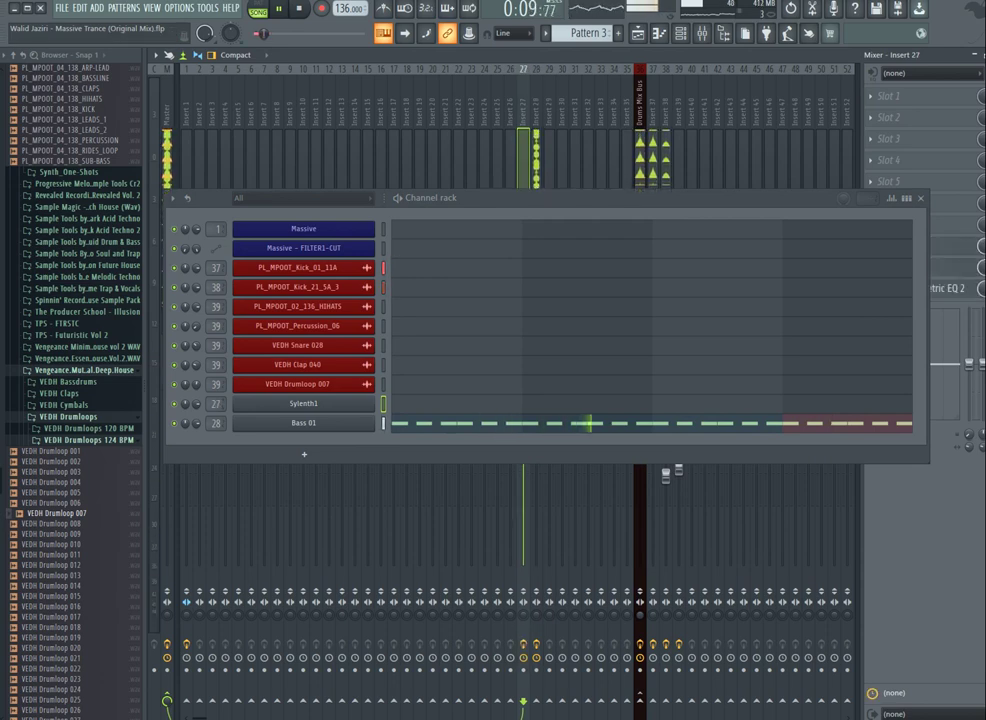
Step: Load the "SideChain Uplifting Trance Rolling Bass -WJ" preset in Gross Beat on Insert 27
key("F6")
left_click(897, 267)
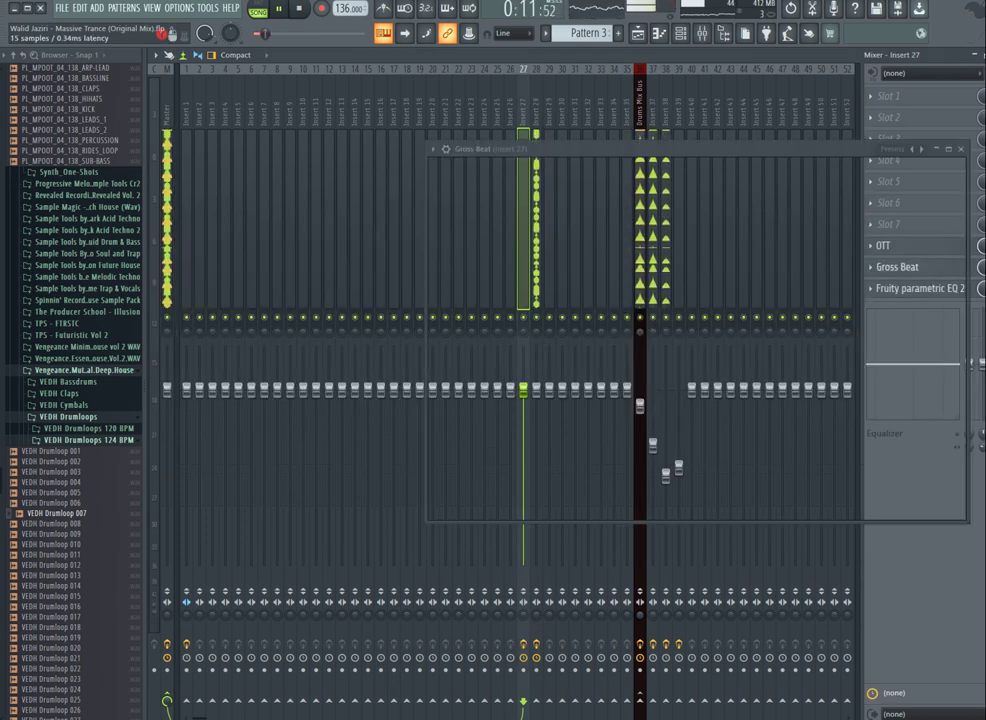
left_click(893, 149)
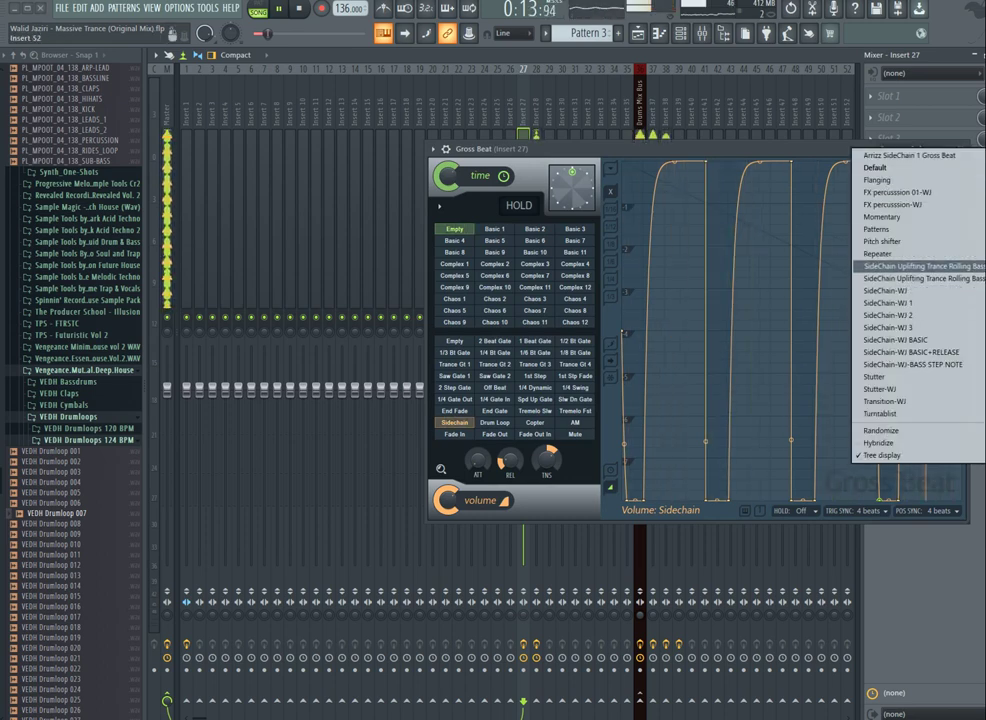
left_click(915, 249)
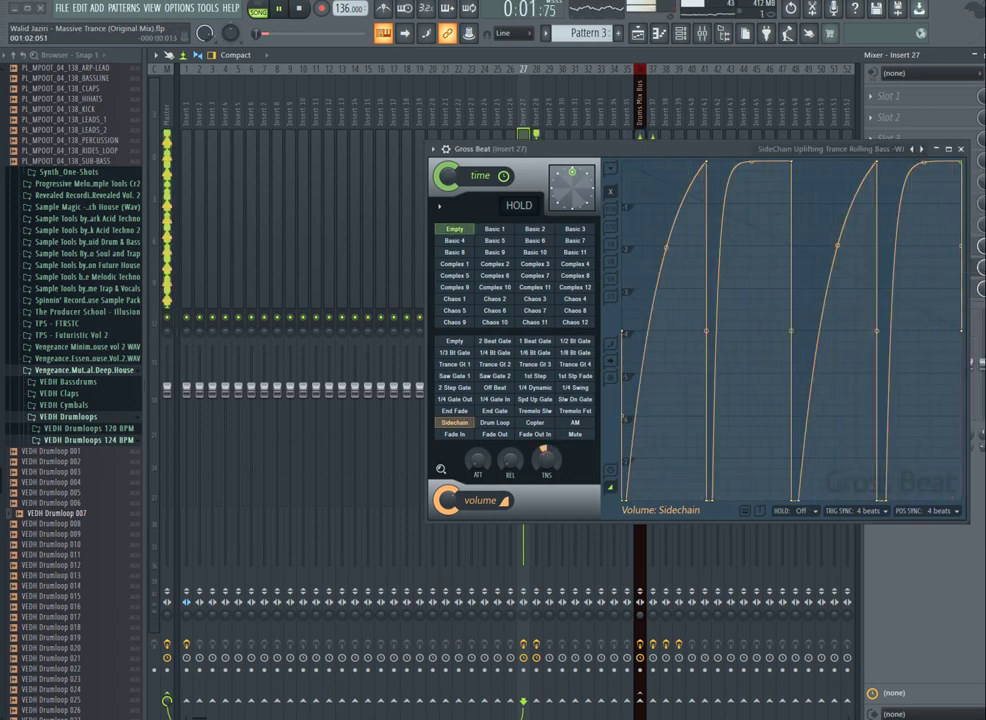
Step: Soften the four rising curves of the Sidechain volume envelope into similar gentler slopes and set the volume envelope tension to 0%
left_click_drag(752, 162, 752, 283)
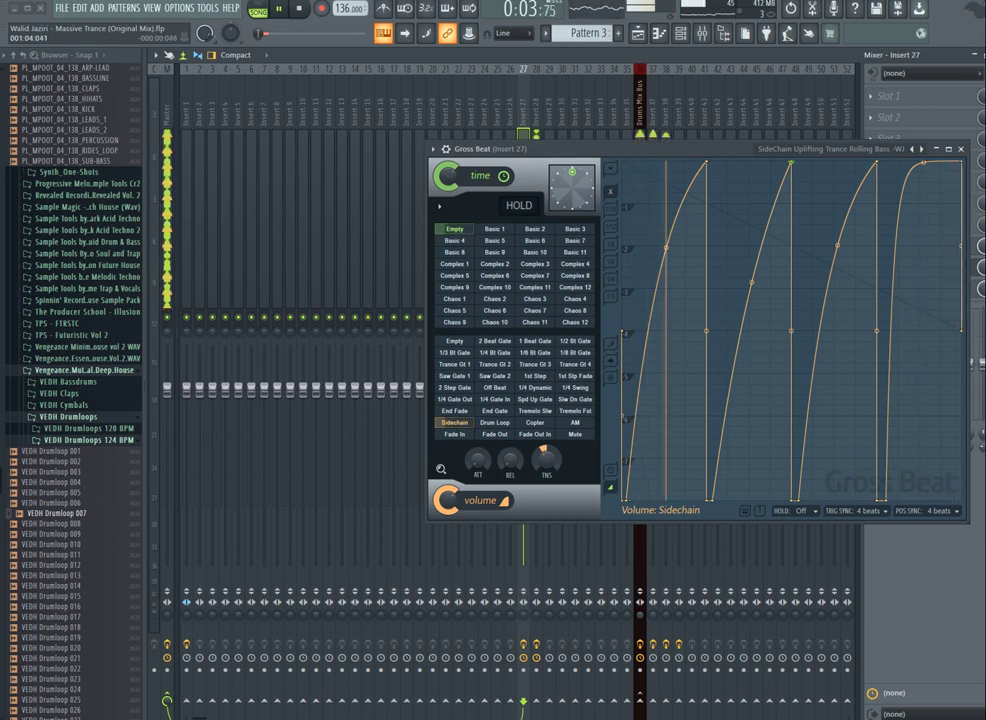
left_click_drag(923, 162, 923, 264)
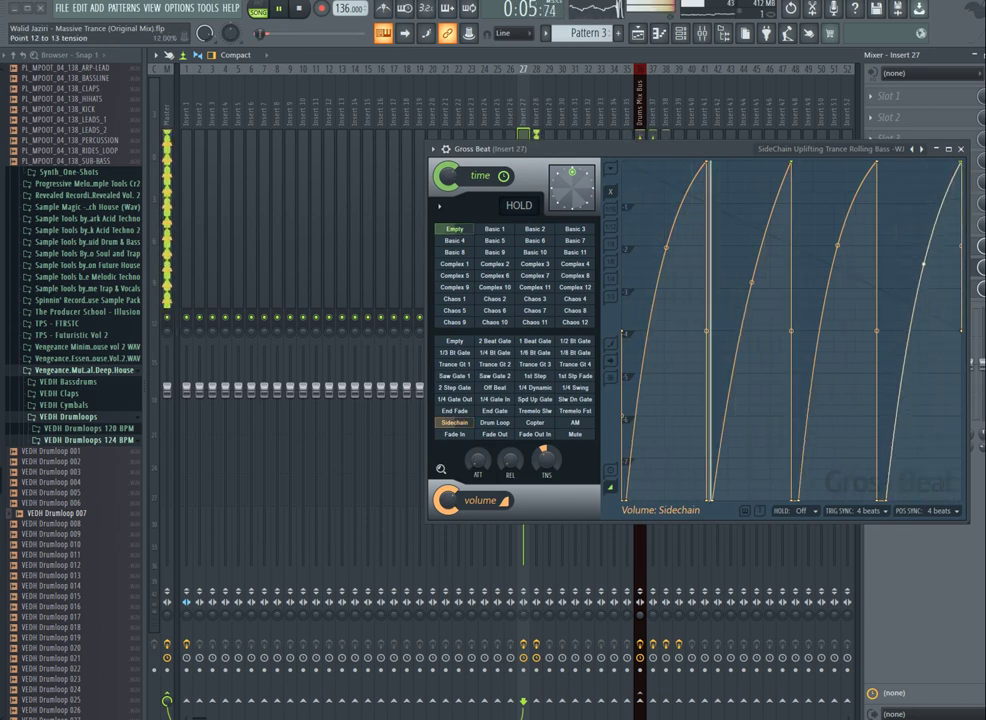
left_click_drag(666, 247, 666, 267)
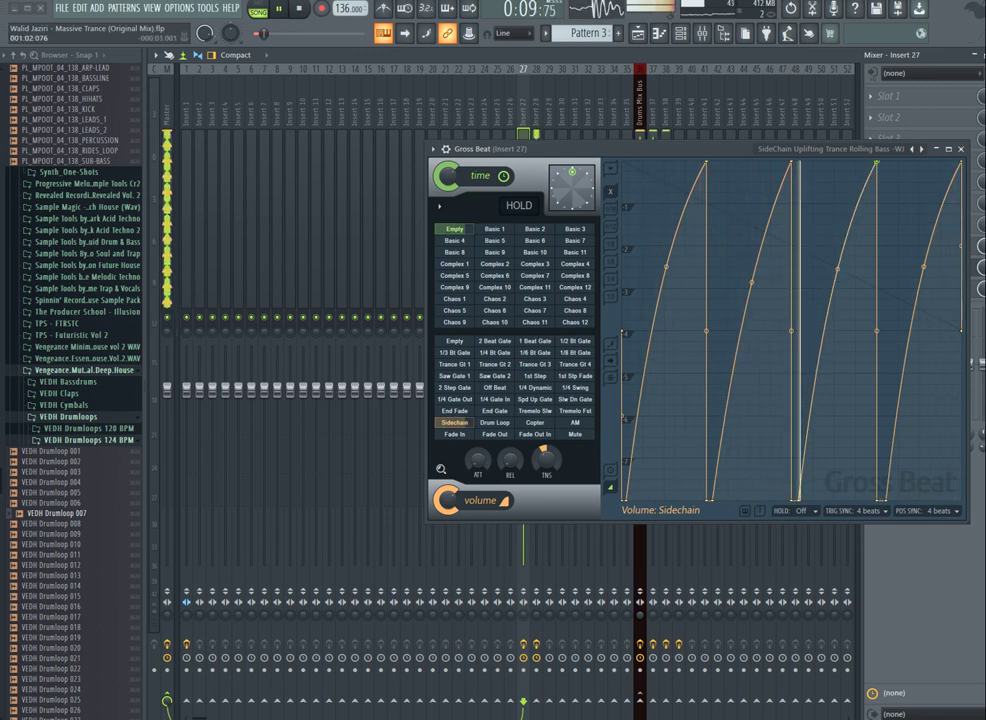
left_click_drag(546, 459, 546, 454)
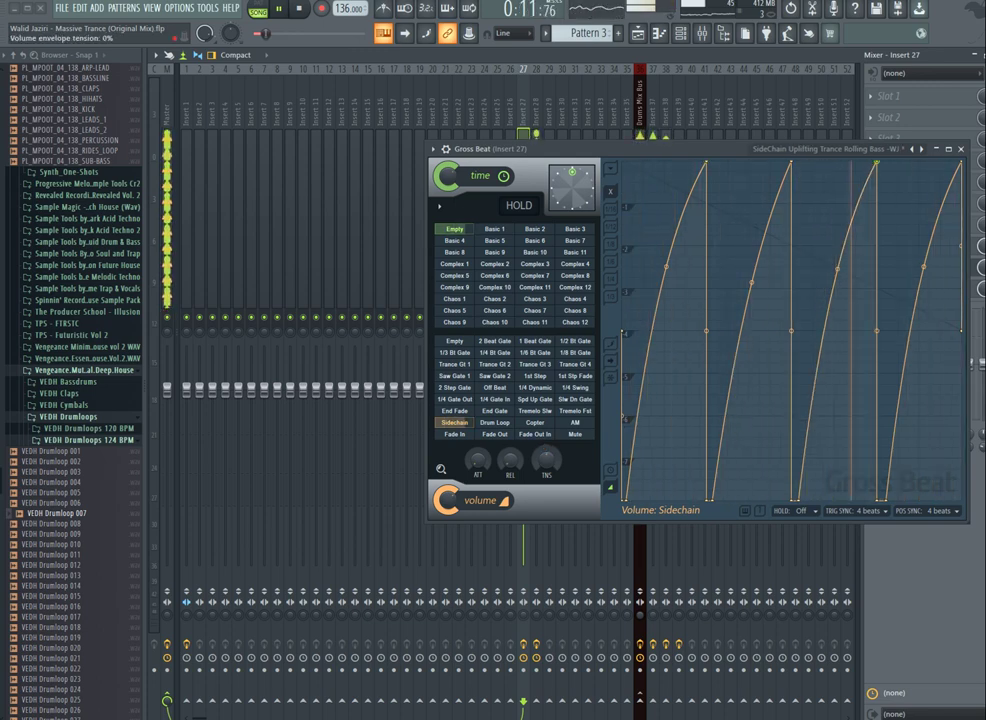
Step: Hide the envelope display of Gross Beat on Insert 27 and move the compact window aside
left_click(439, 206)
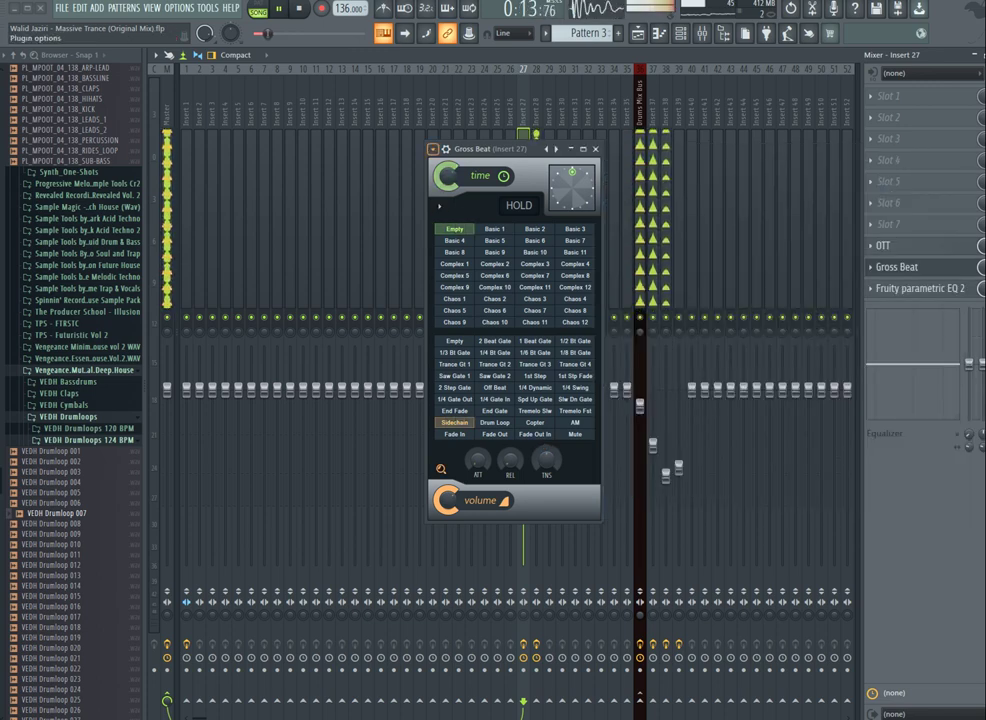
left_click(433, 149)
left_click(392, 190)
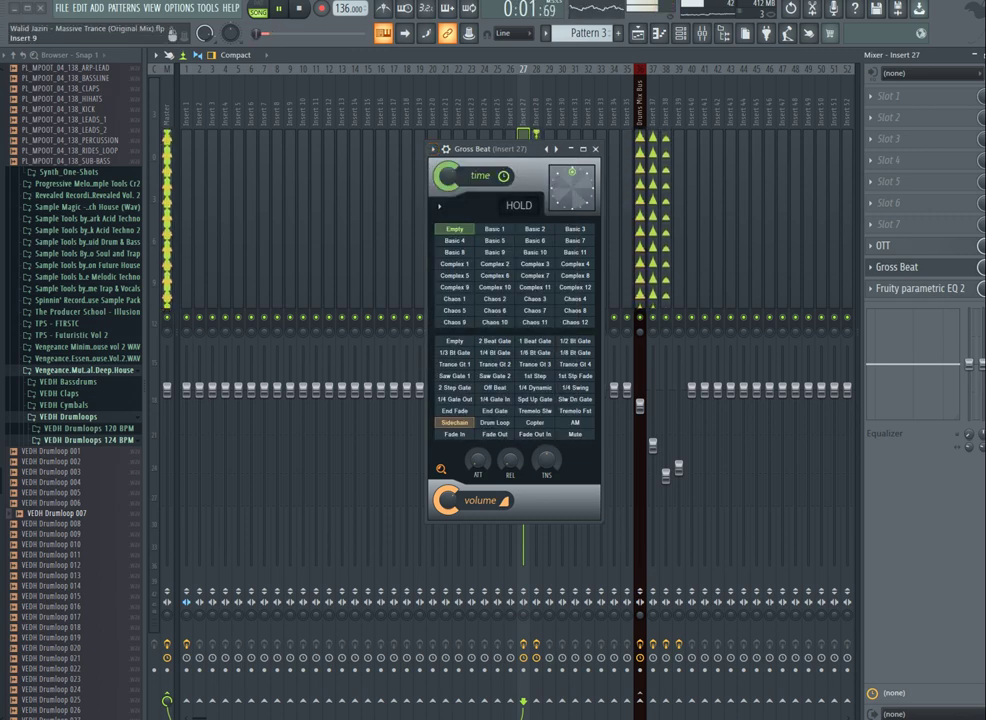
left_click_drag(500, 149, 326, 104)
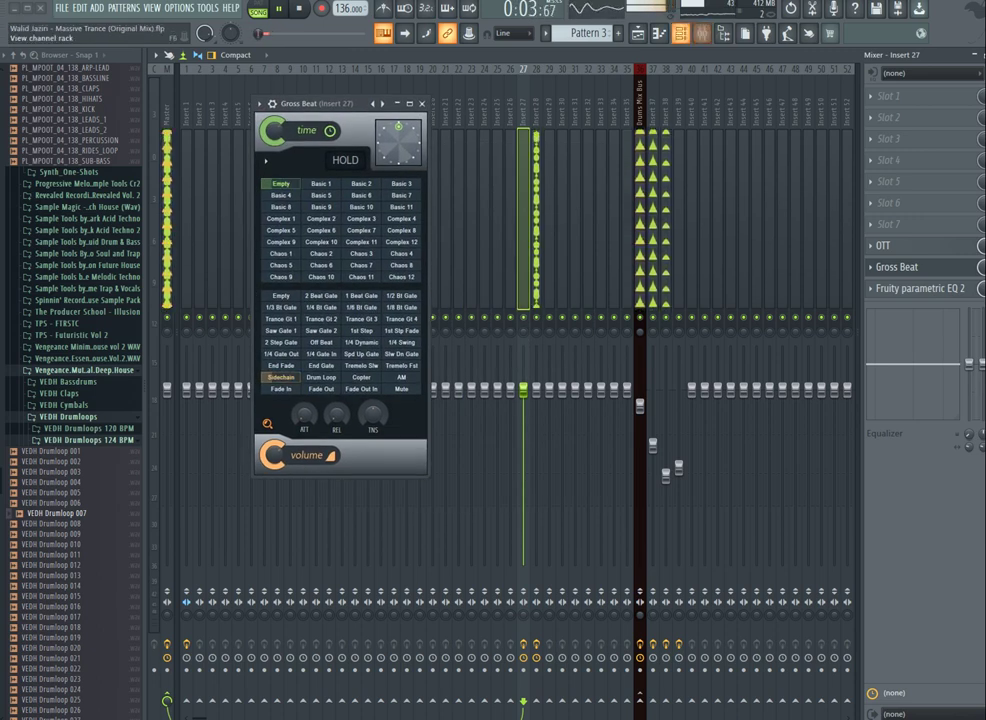
Step: Open the Sylenth1 piano roll, clear the selection over bar 4 and show the notes from bar 1
key("F6")
key("F7")
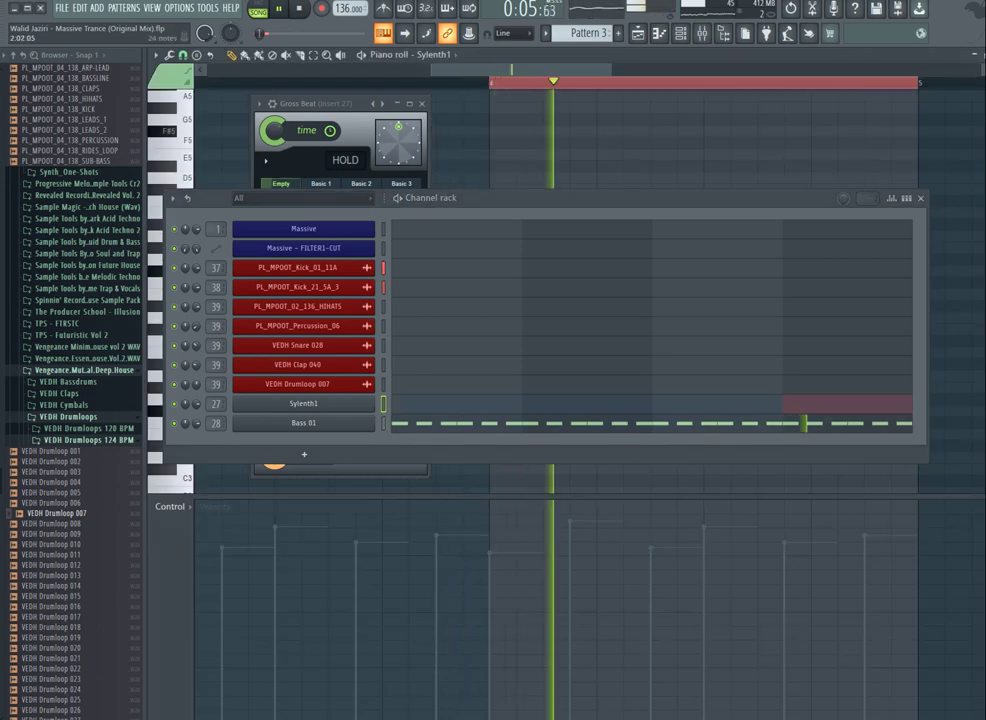
key("F6")
double_click(483, 83)
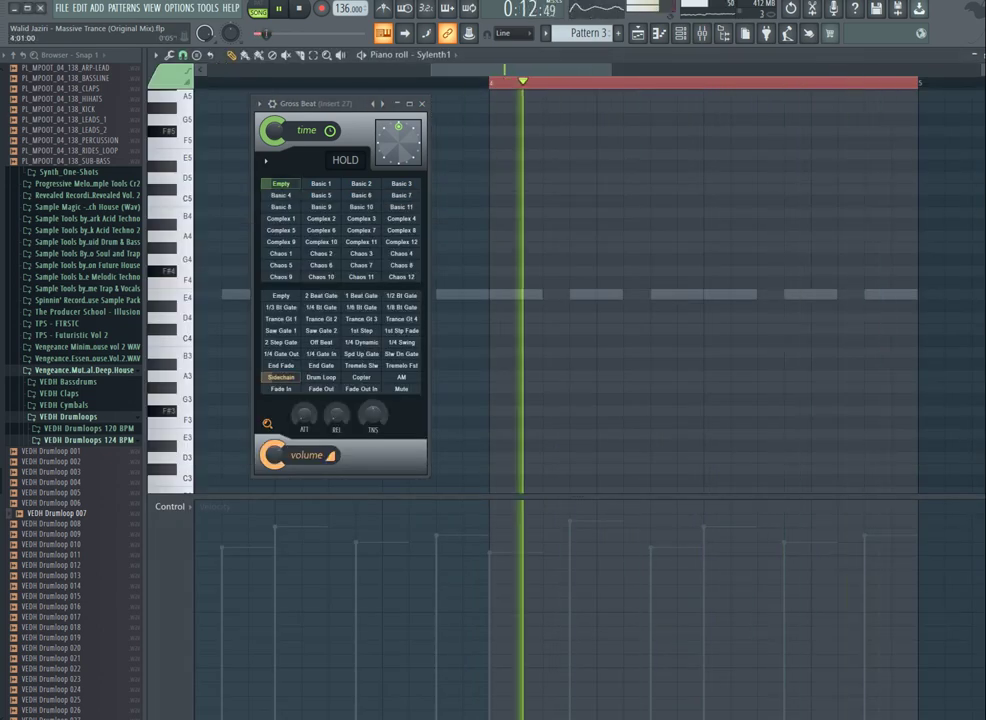
left_click_drag(433, 70, 207, 70)
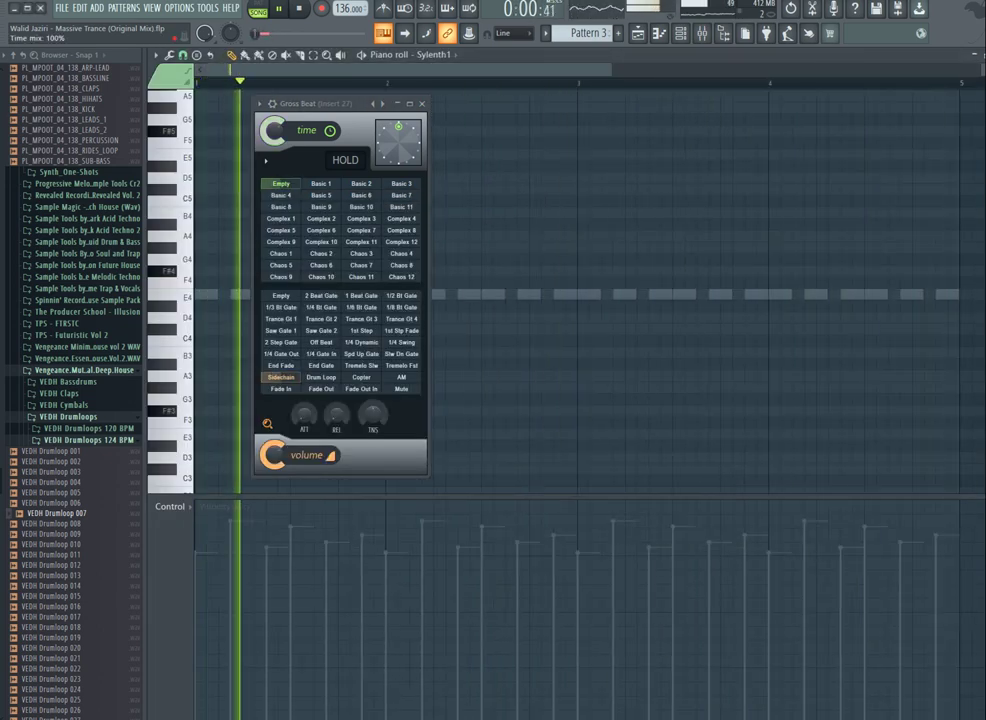
Step: Move the Gross Beat window clear of the first bars and hide the browser to widen the piano roll
left_click_drag(330, 104, 641, 219)
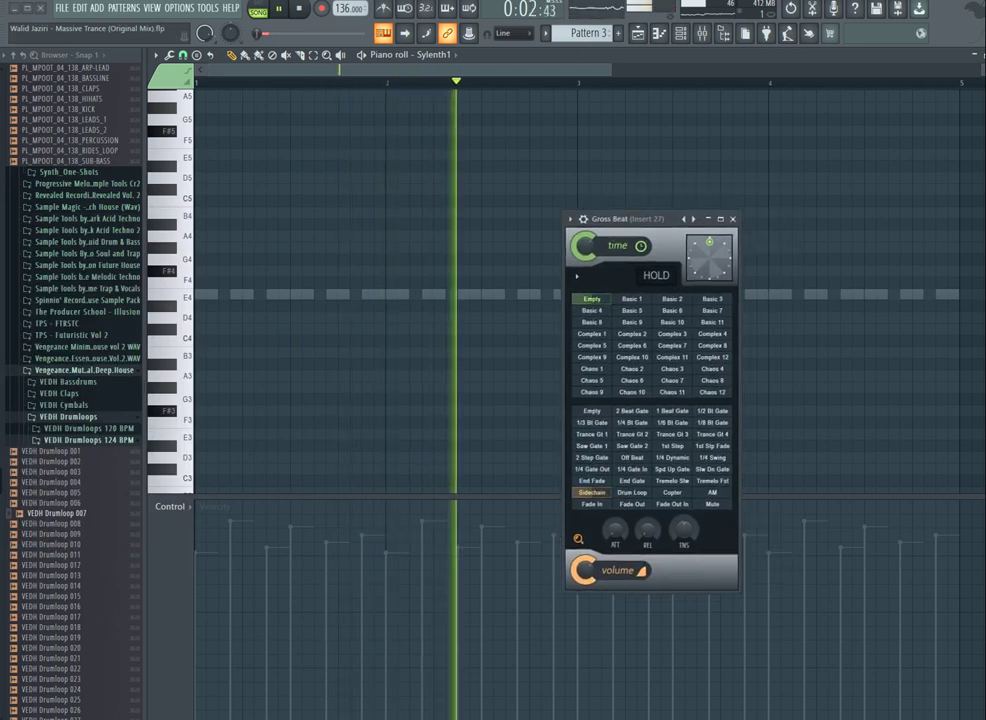
key("alt+F8")
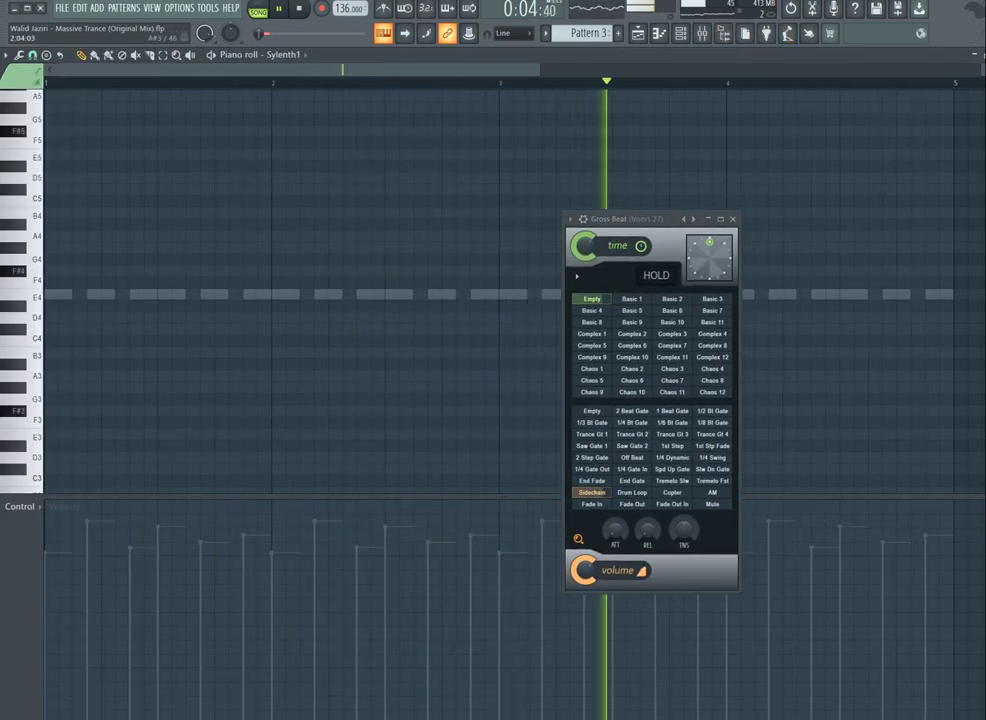
key("alt+F8")
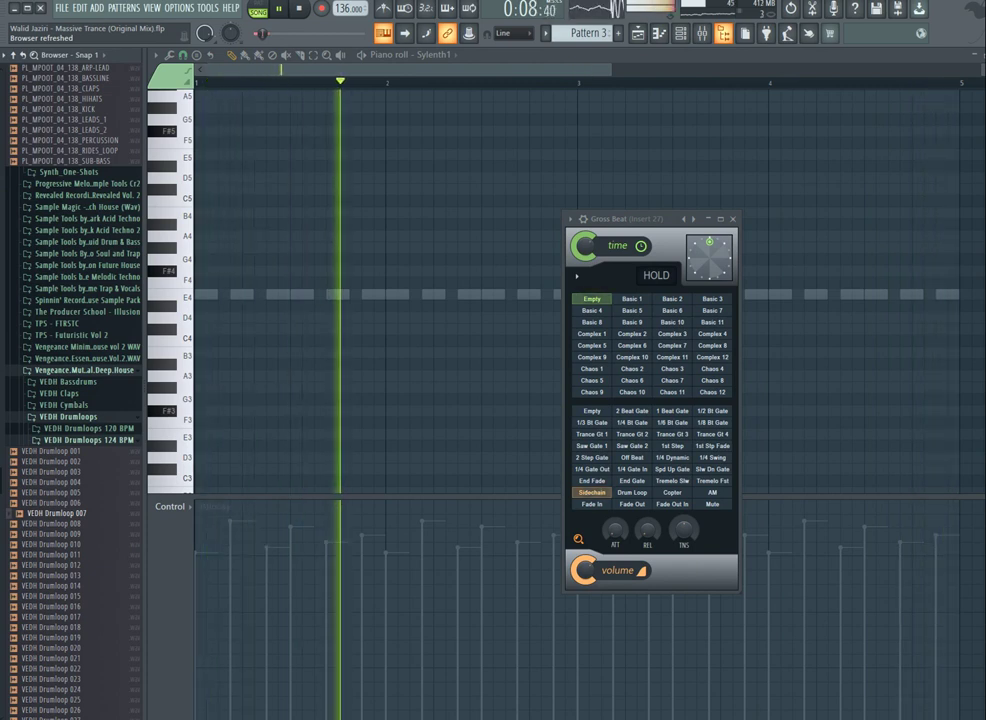
key("alt+F8")
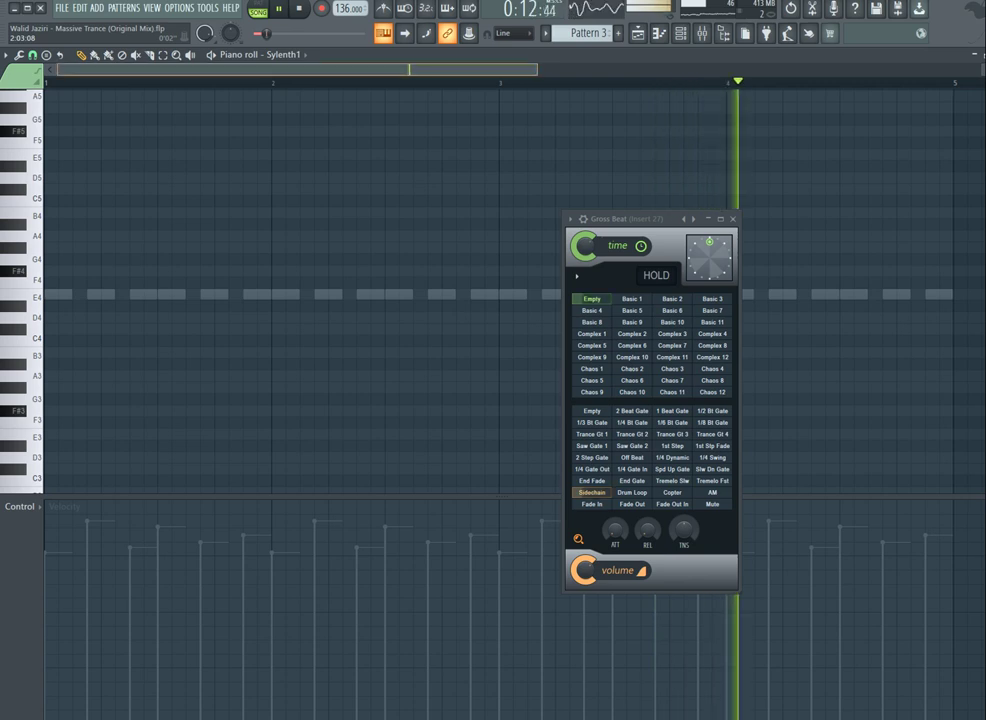
Step: Place four back-to-back one-step F#4 notes for Sylenth1 at the start of bar 1 and play them
left_click_drag(538, 70, 133, 70)
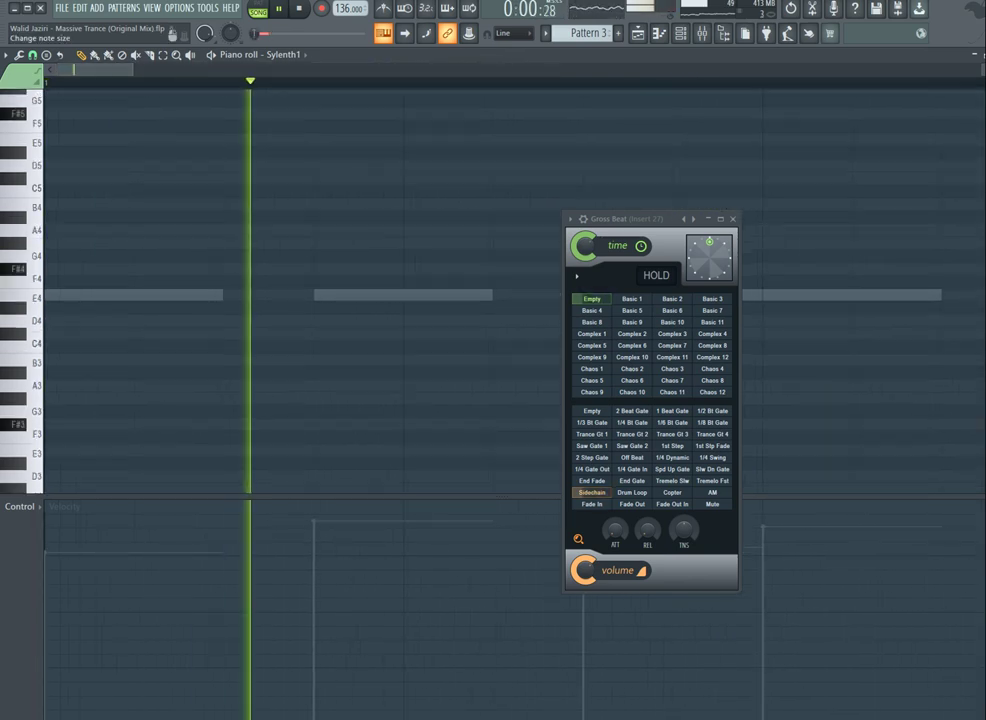
left_click_drag(984, 83, 984, 62)
left_click(63, 259)
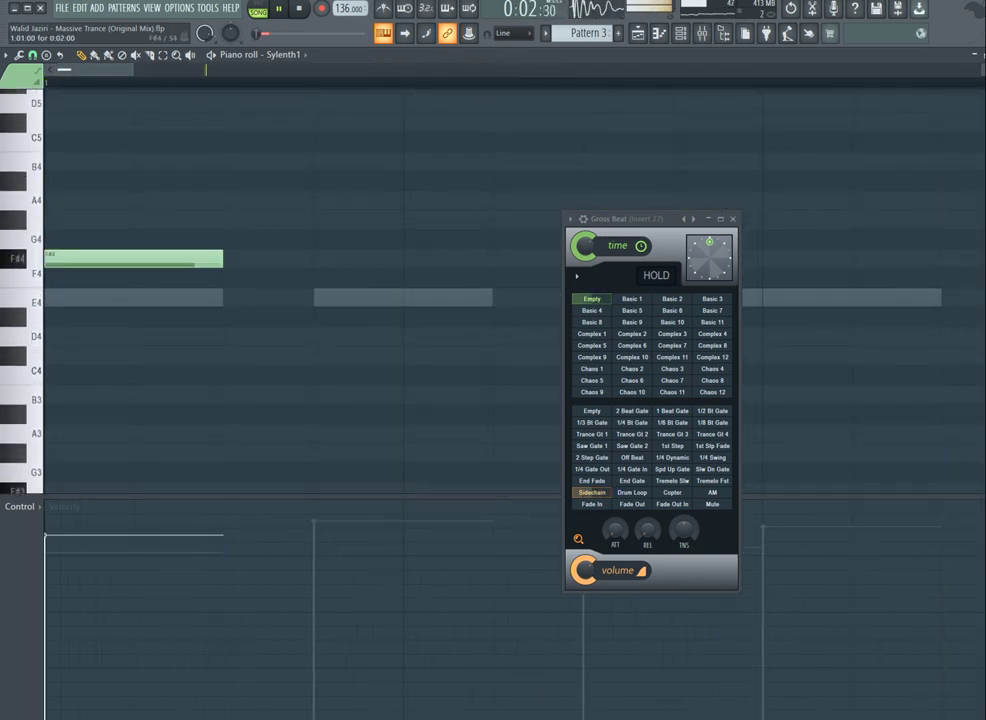
left_click_drag(220, 259, 133, 259)
left_click(160, 259)
left_click(258, 259)
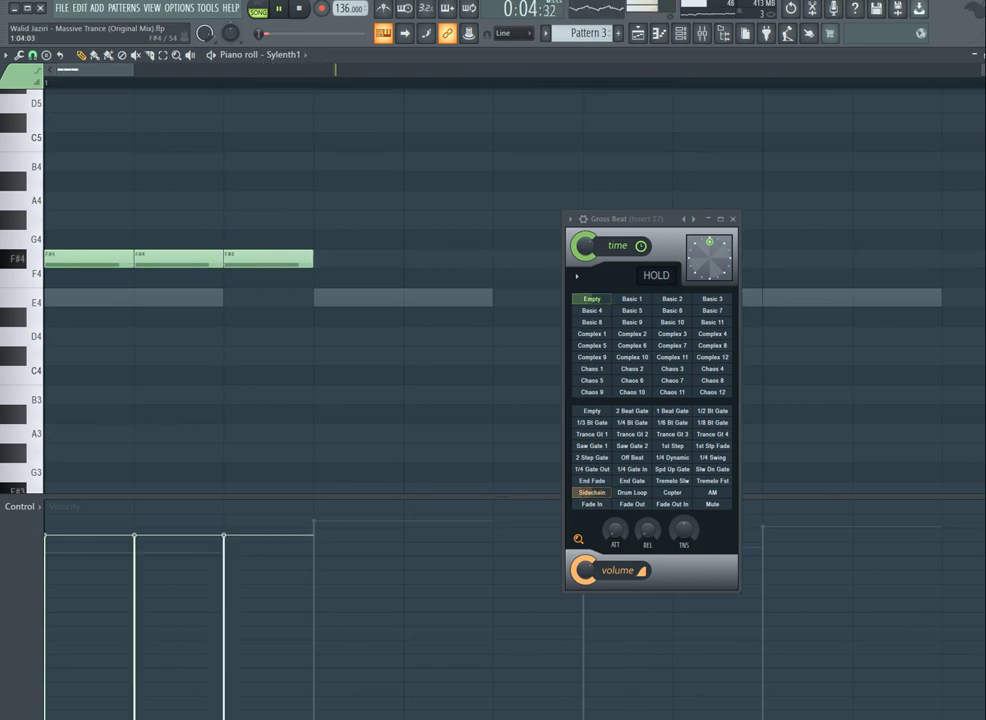
left_click(345, 259)
key("space")
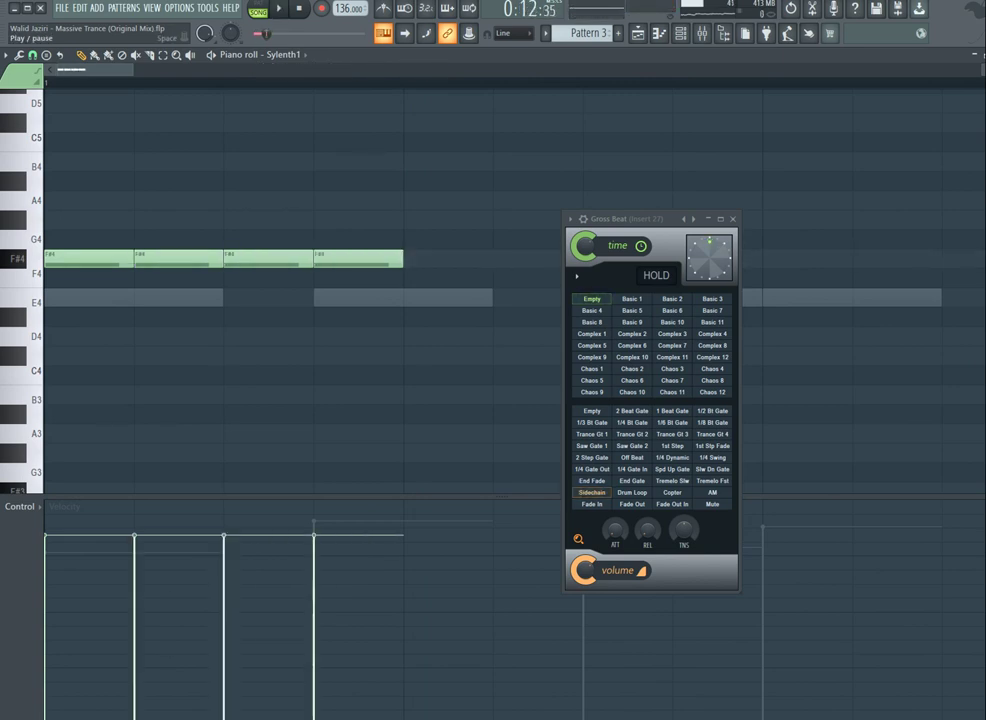
left_click(258, 11)
key("space")
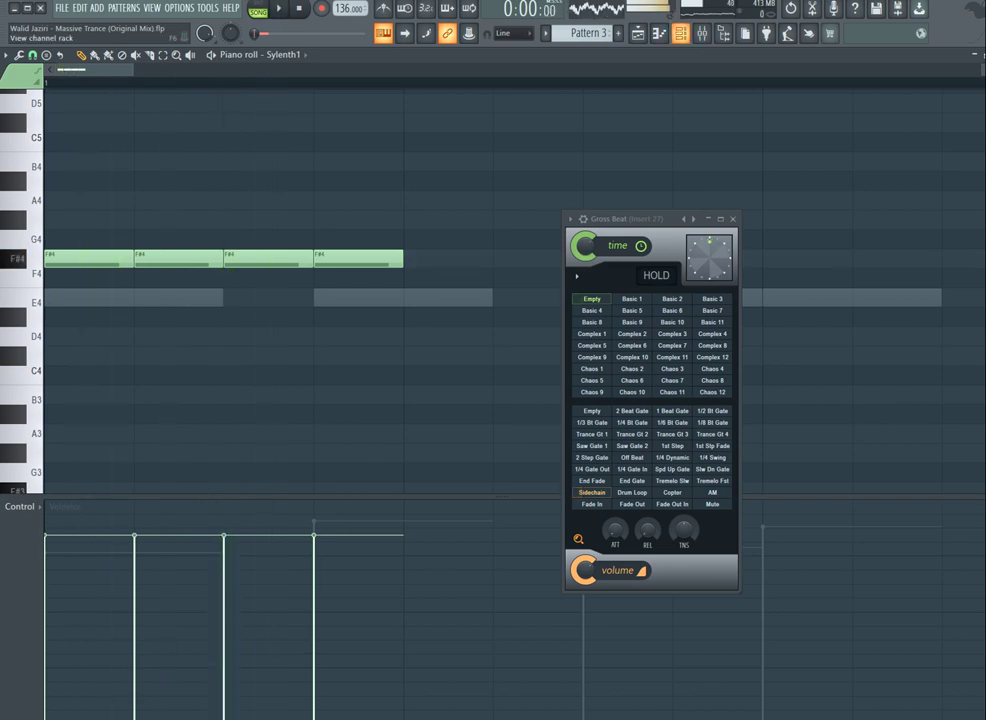
Step: Open Sylenth1, enable the compressor on the "BS 7pm" preset and audition the sound
key("F6")
left_click(303, 404)
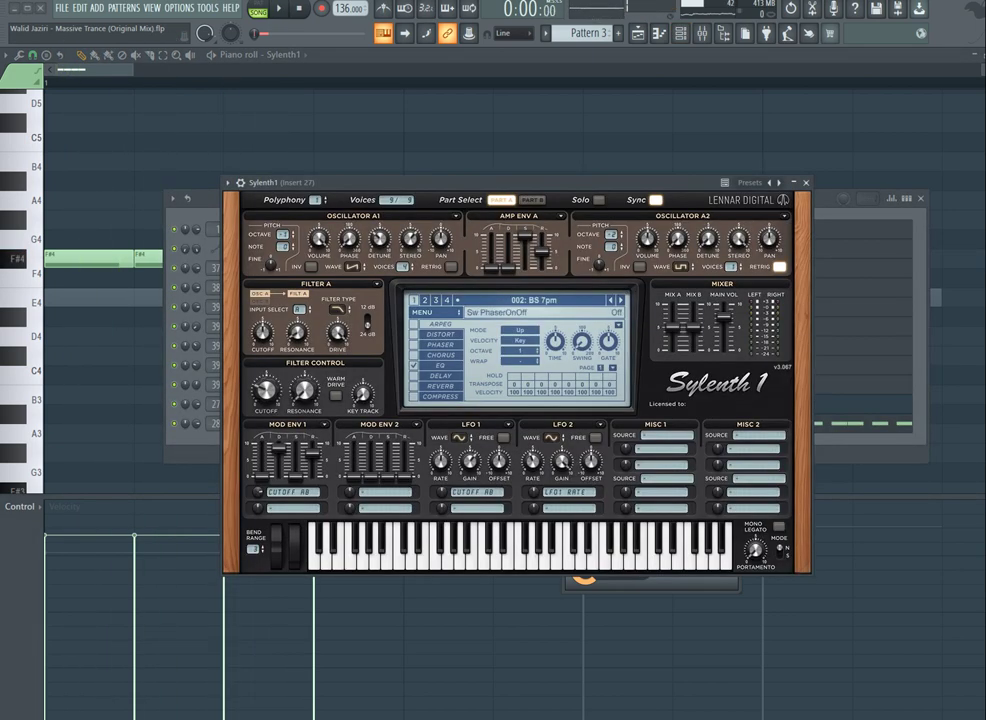
left_click(414, 397)
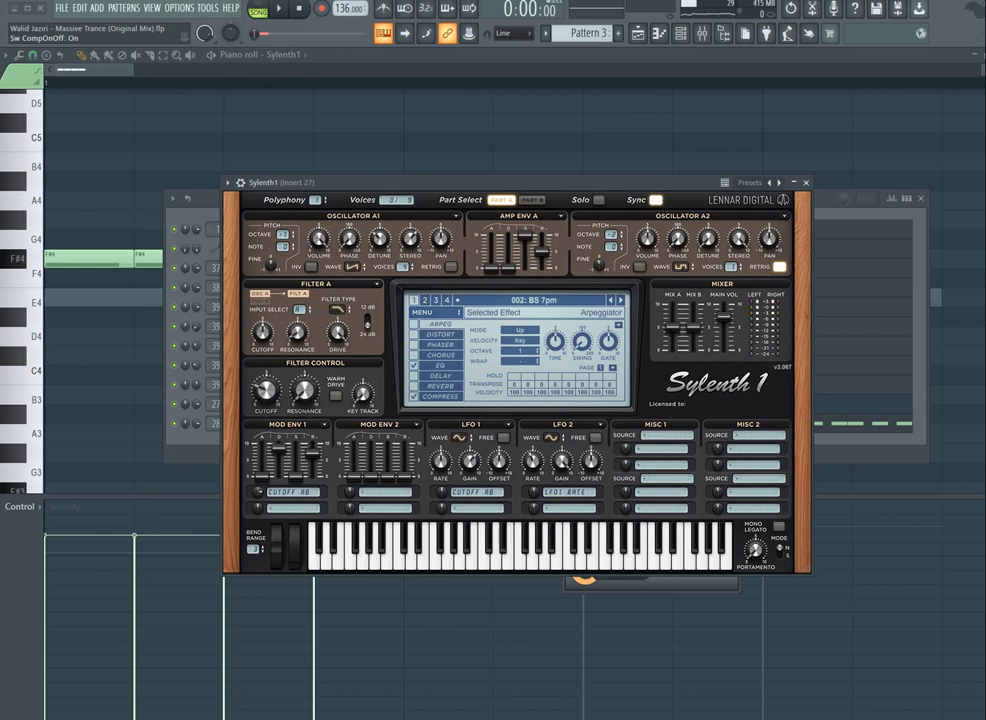
key("space")
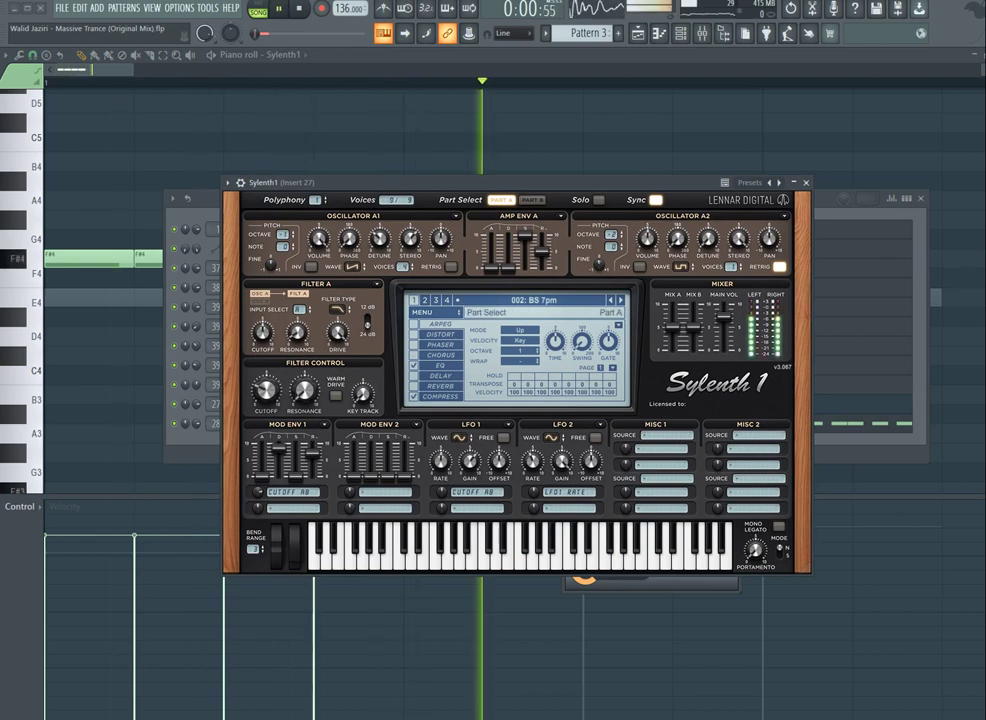
key("space")
key("space")
key("space")
Step: Load the Sylenth1 preset "001: BS square planet" and audition it with repeated short playbacks
left_click(534, 300)
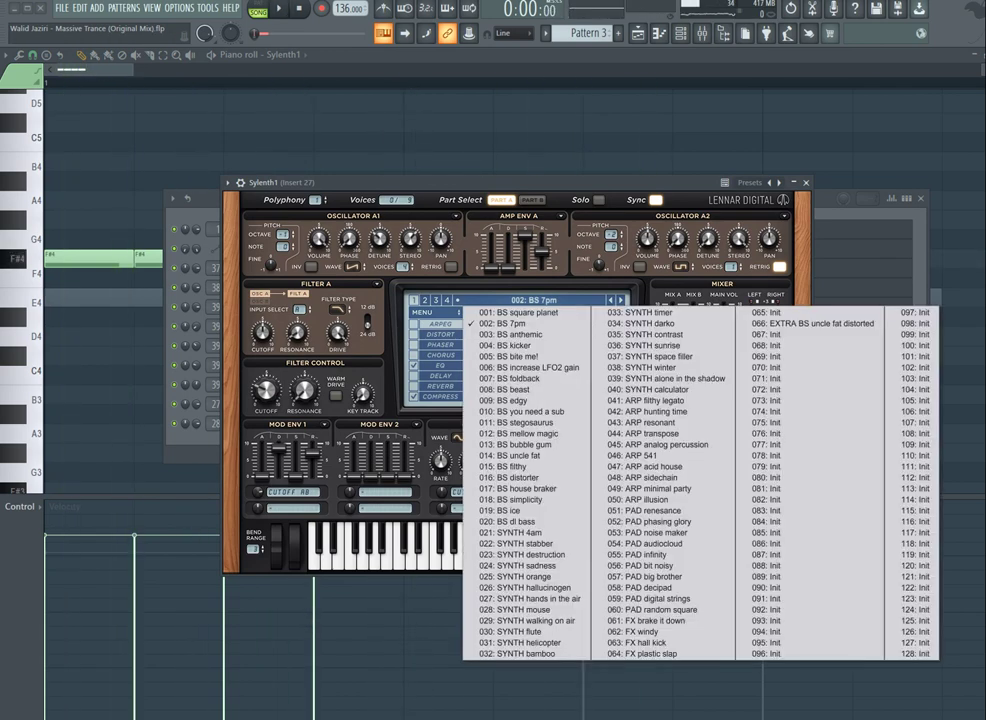
left_click(527, 312)
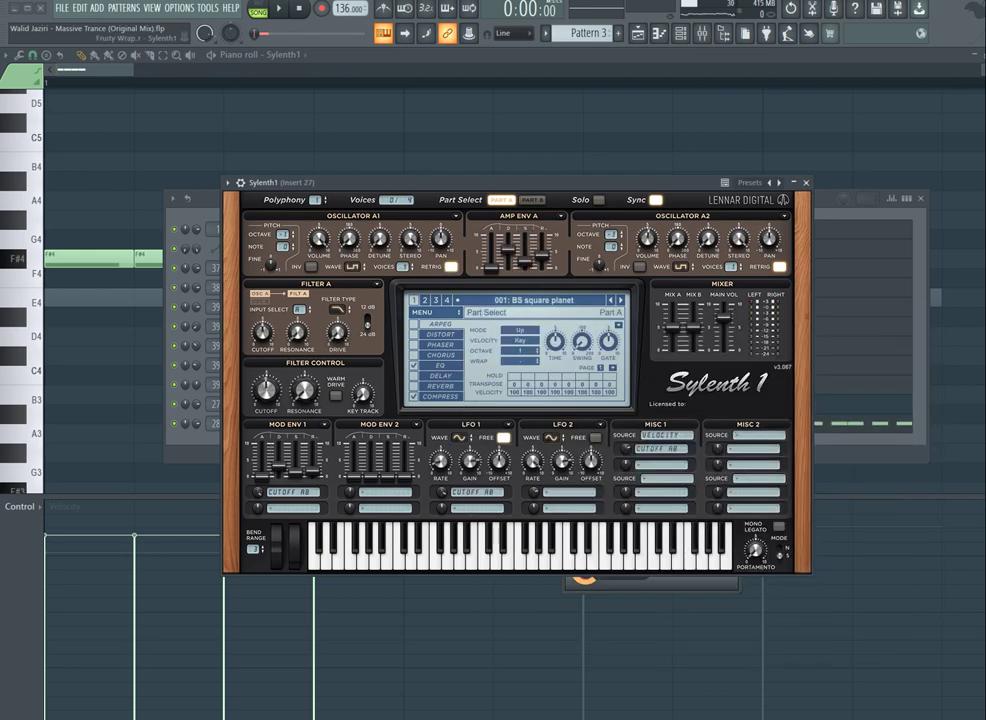
key("space")
key("space")
key("space")
key("space")
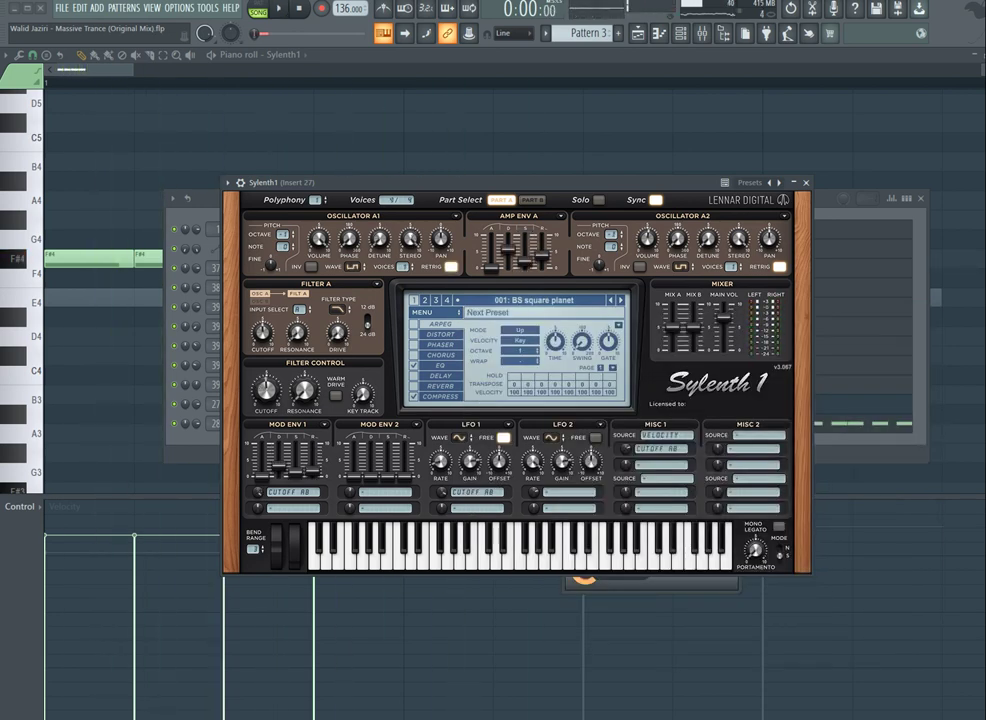
key("space")
key("space")
key("space")
key("space")
Step: Advance through the Sylenth1 presets to "003: BS anthemic" and audition it
left_click(620, 300)
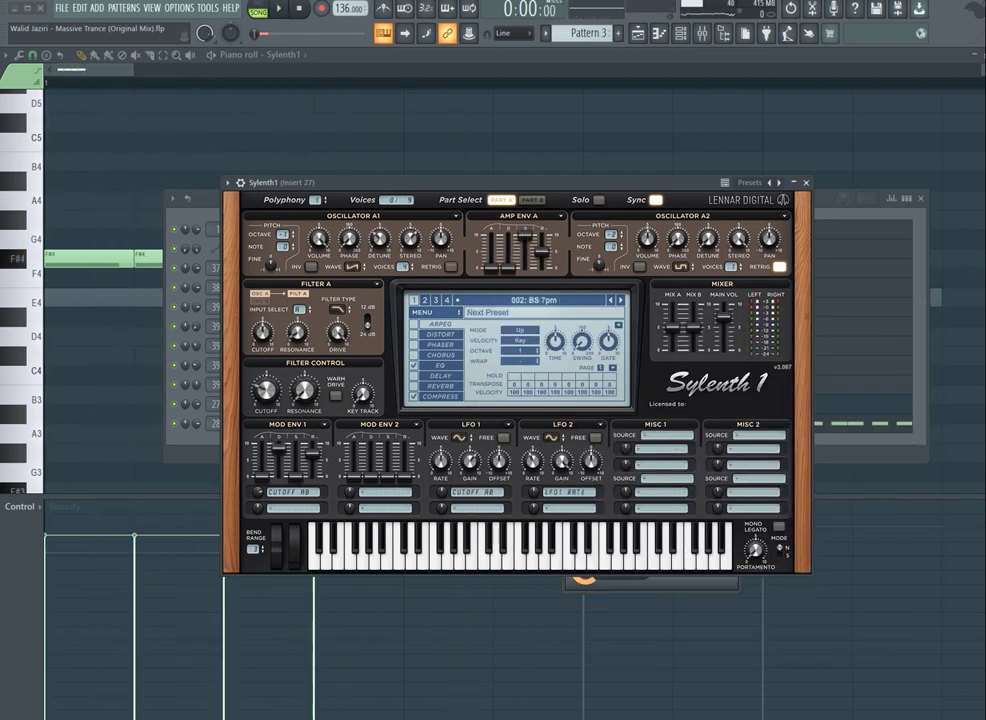
left_click(621, 300)
key("space")
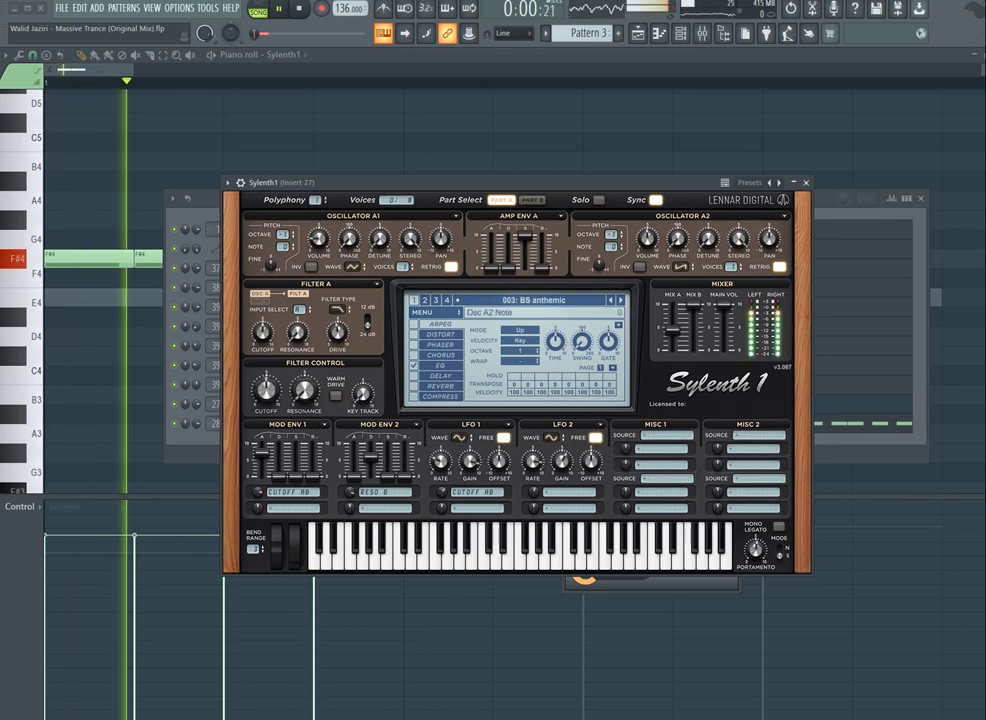
key("space")
Step: Load the "BS bite me!" preset in Sylenth1 by way of "BS kicker", and close the plugin window
left_click(749, 183)
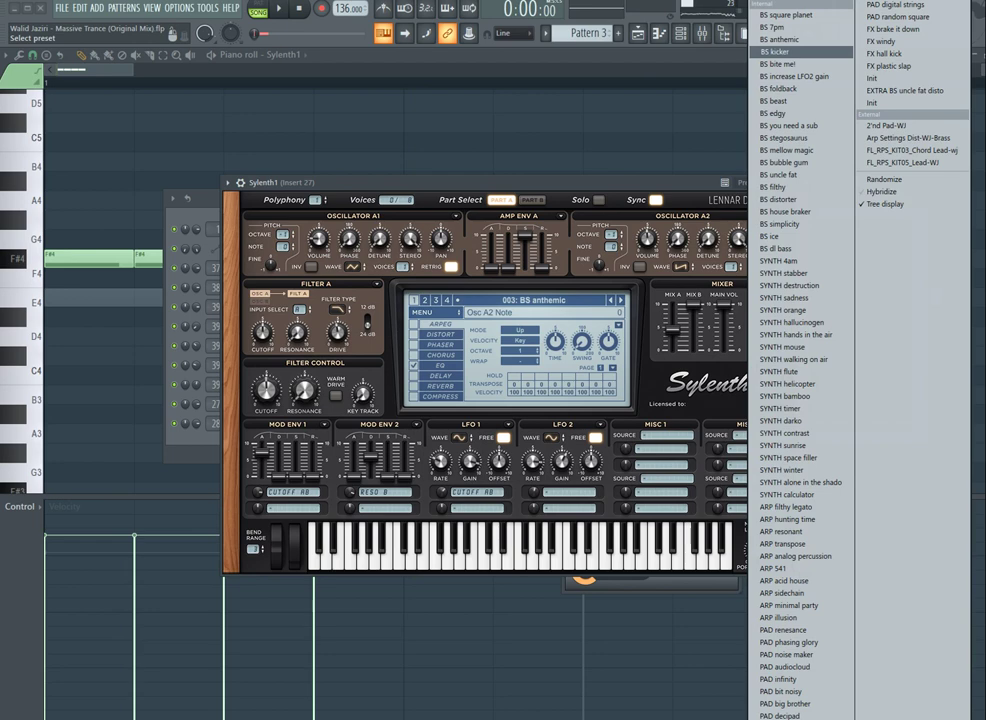
left_click(778, 51)
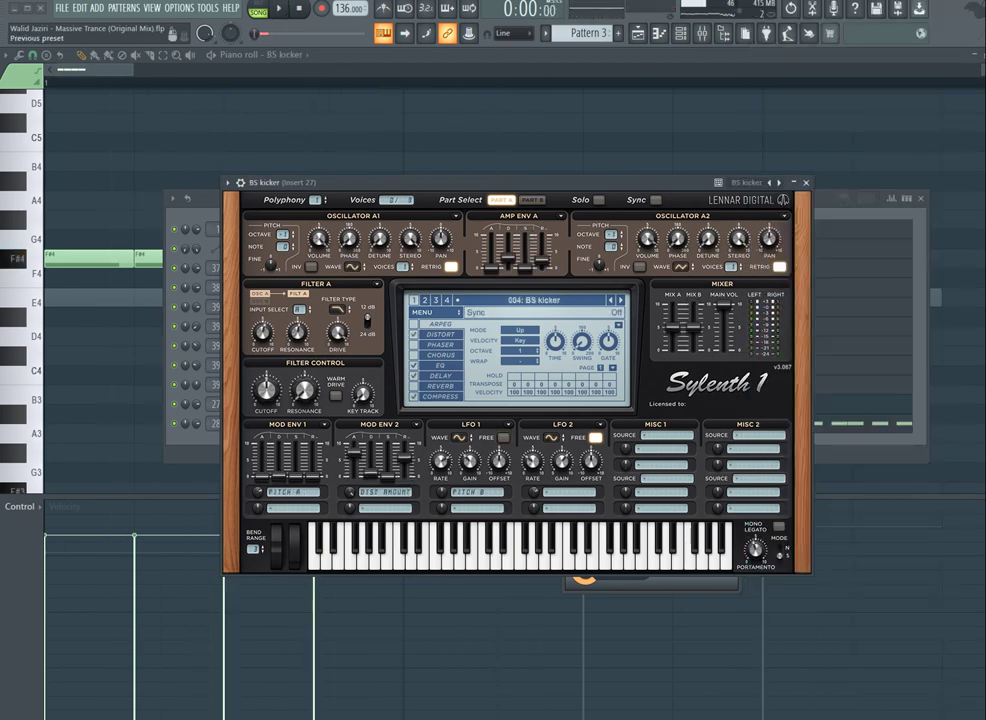
left_click(779, 182)
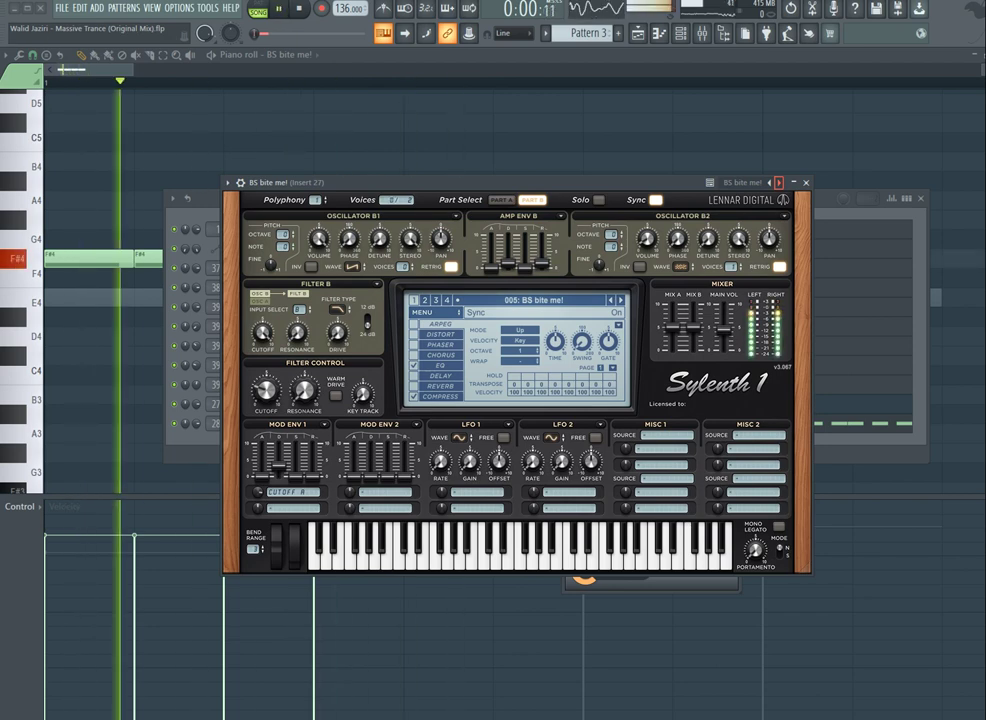
left_click(806, 182)
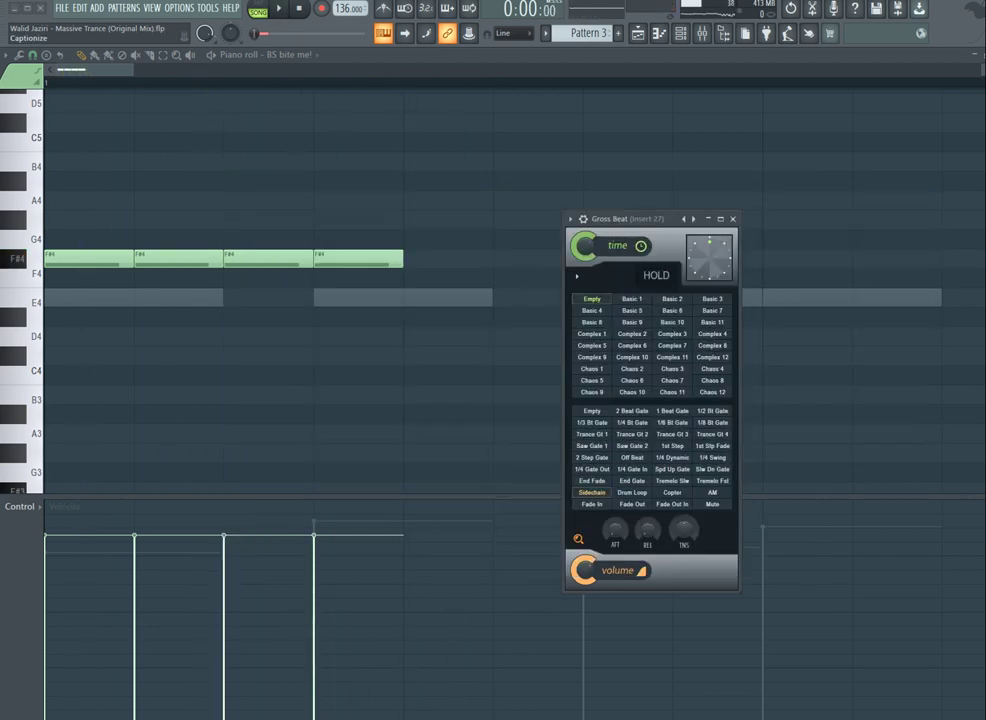
key("space")
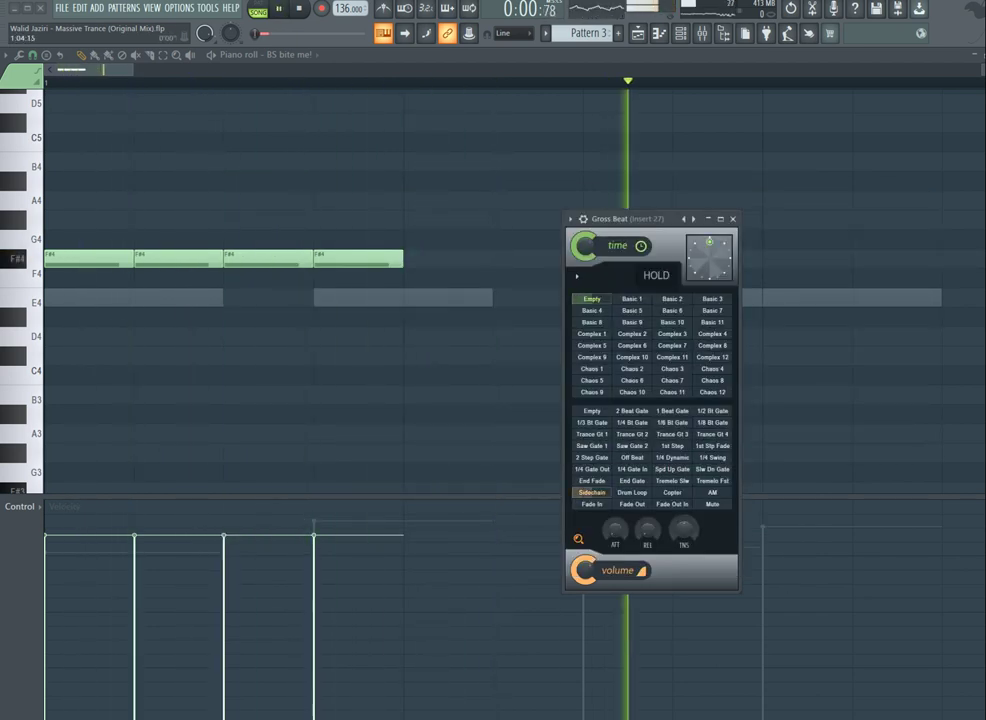
Step: Duplicate the one-step F#4 notes repeatedly until they fill all four bars up to bar 5
scroll(353, 83, "down", 5)
key("ctrl+a")
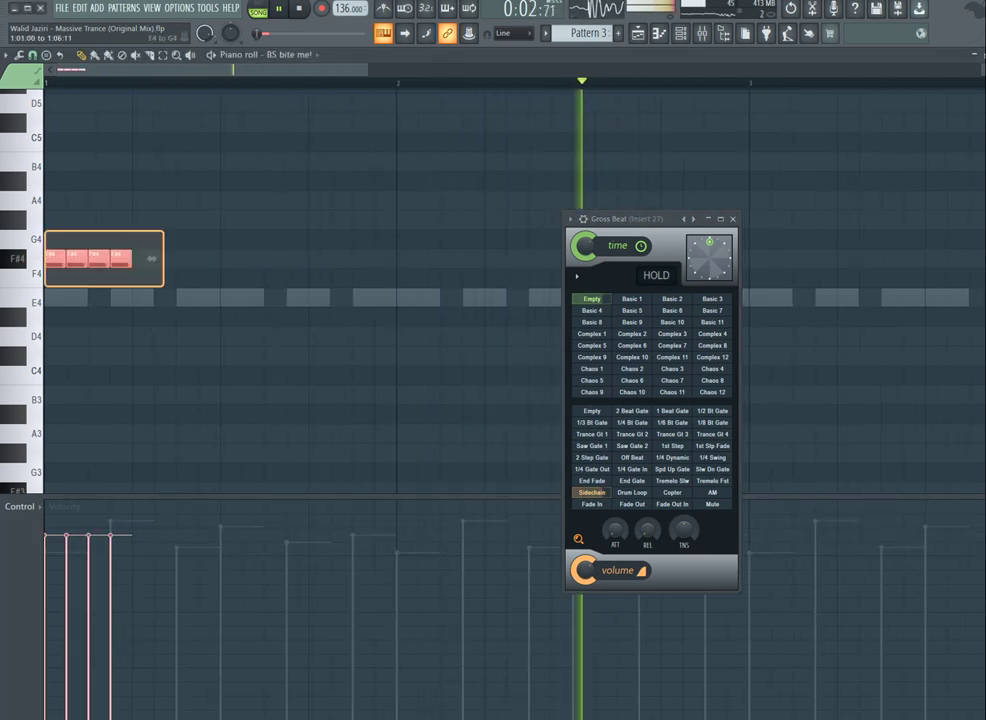
key("Page_Down")
key("ctrl+b")
key("ctrl+a")
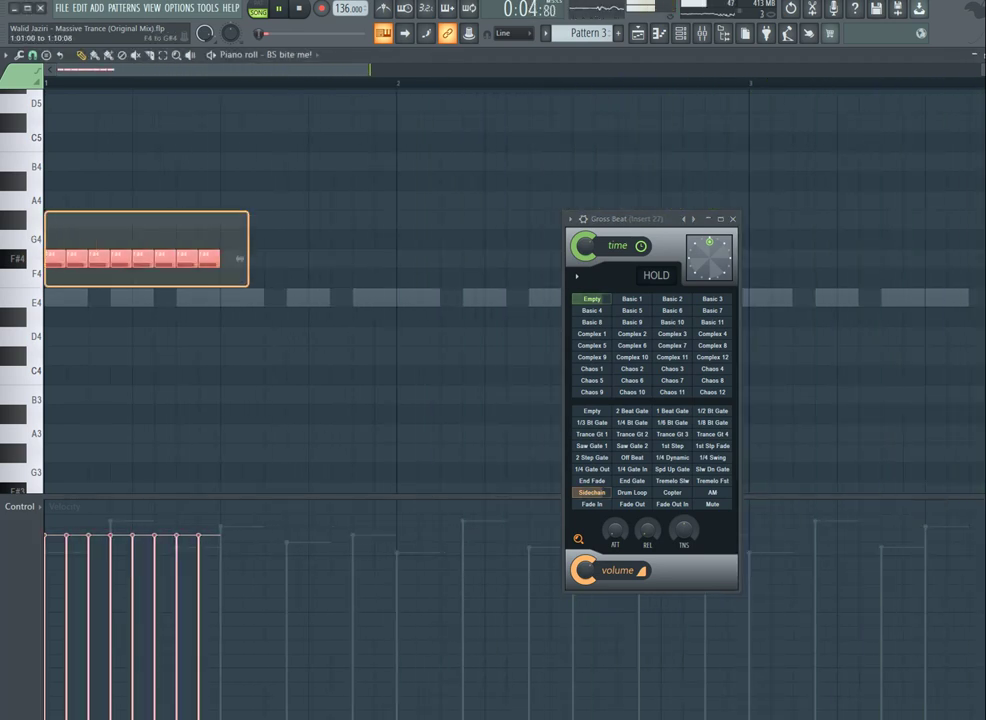
key("ctrl+b")
key("ctrl+b")
key("ctrl+b")
key("ctrl+b")
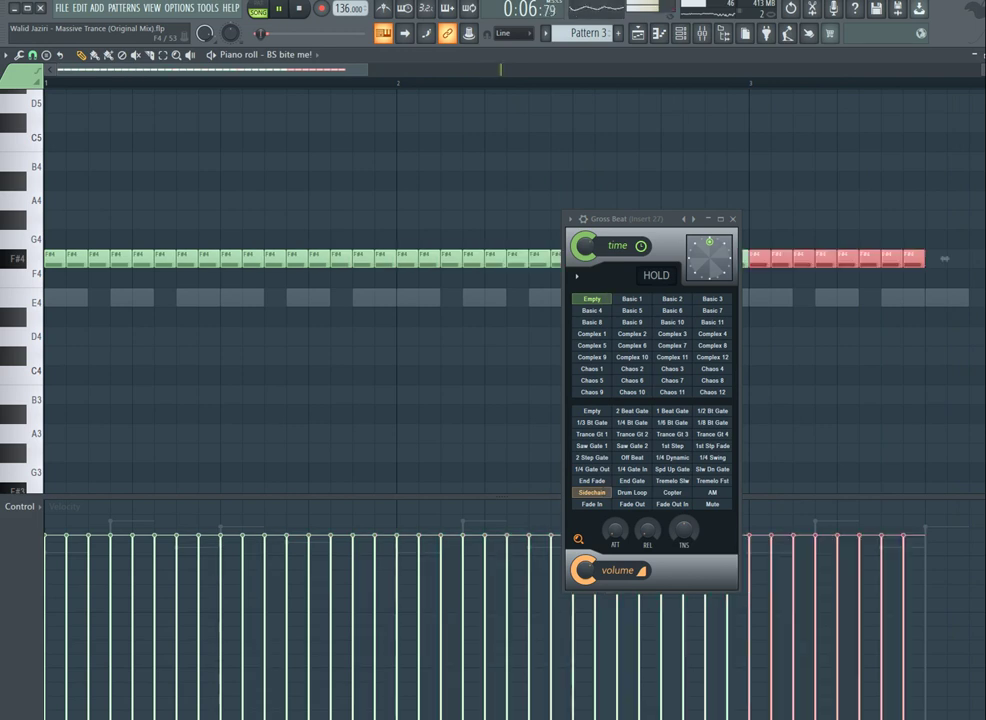
key("ctrl+b")
key("ctrl+b")
key("ctrl+b")
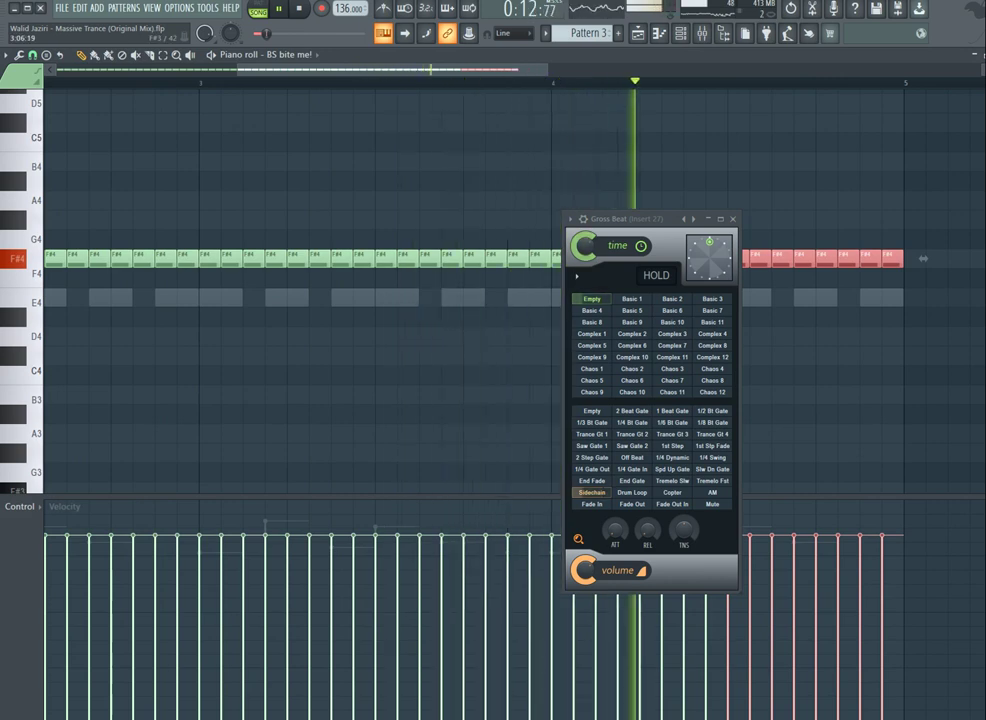
Step: Apply a sine LFO to the four bars' note velocities, with a narrower range, raised start value and slower speed
left_click_drag(345, 497, 345, 214)
scroll(347, 250, "down", 3)
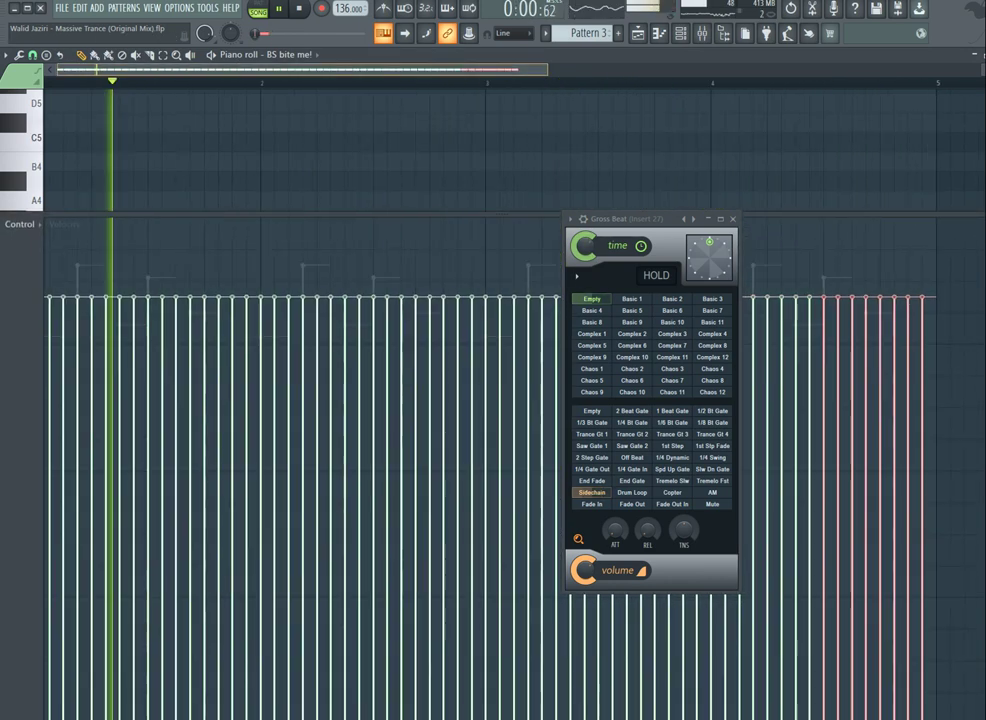
scroll(347, 250, "down", 2)
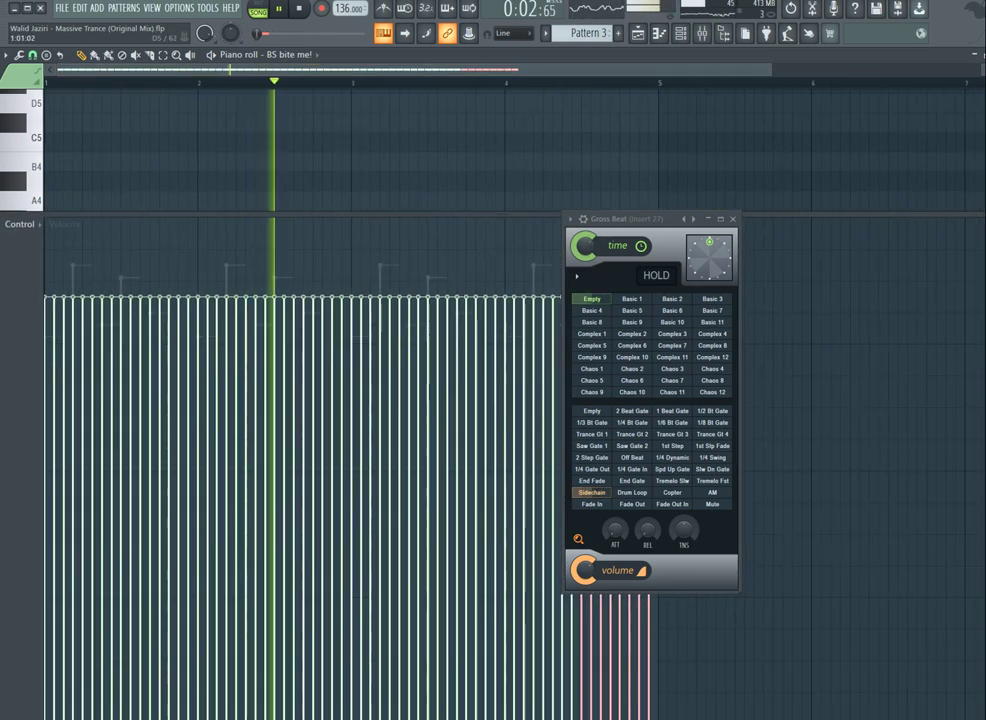
left_click(19, 55)
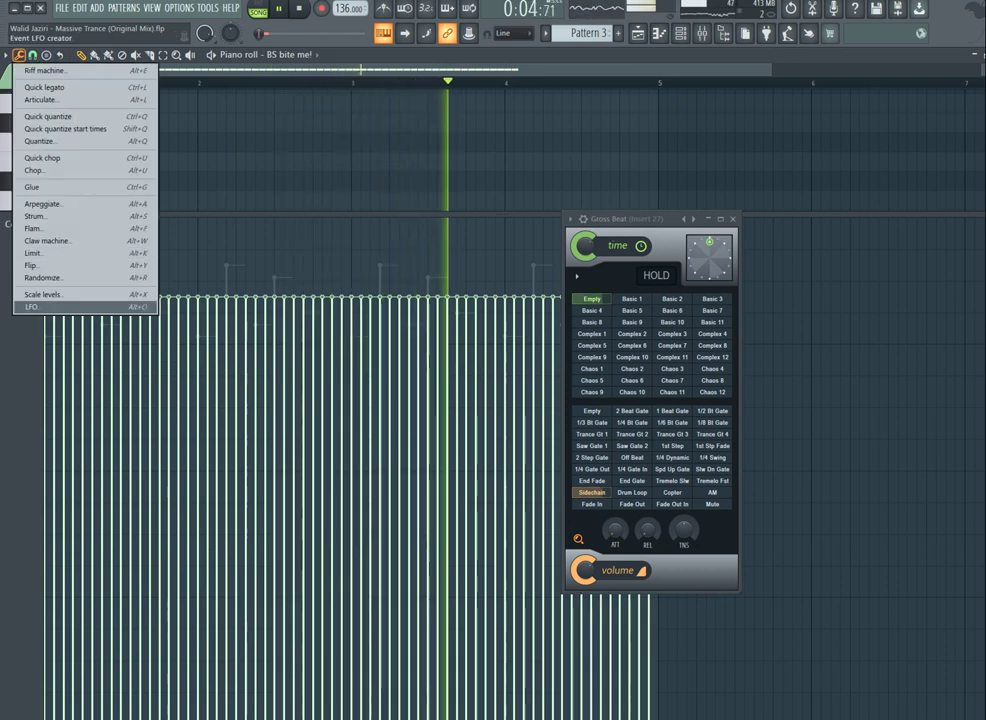
left_click(31, 306)
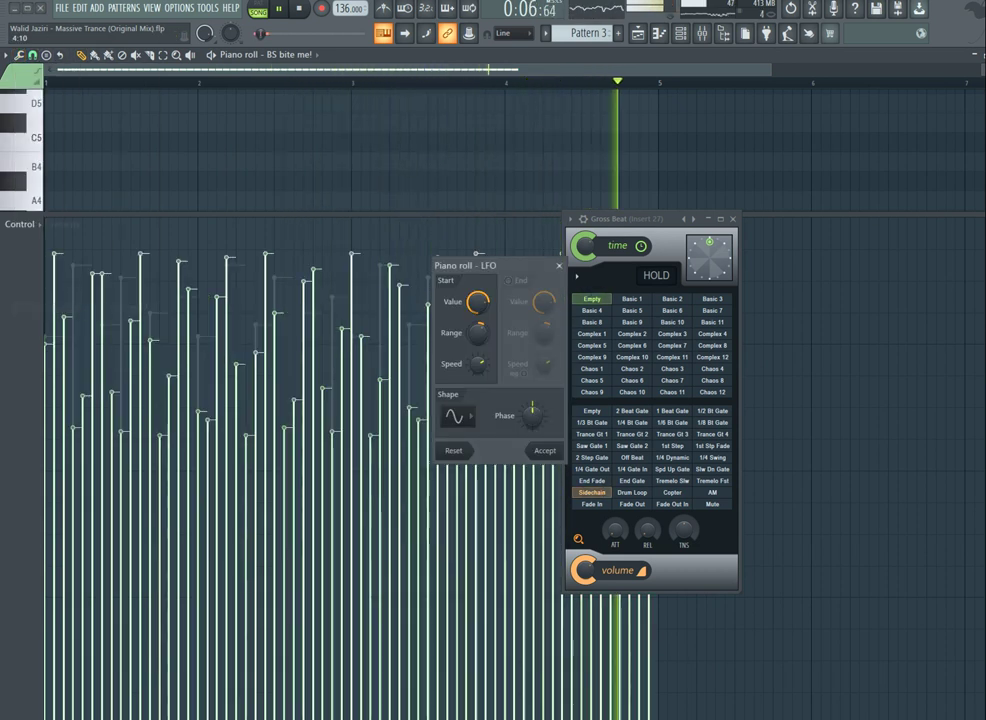
left_click_drag(478, 333, 478, 349)
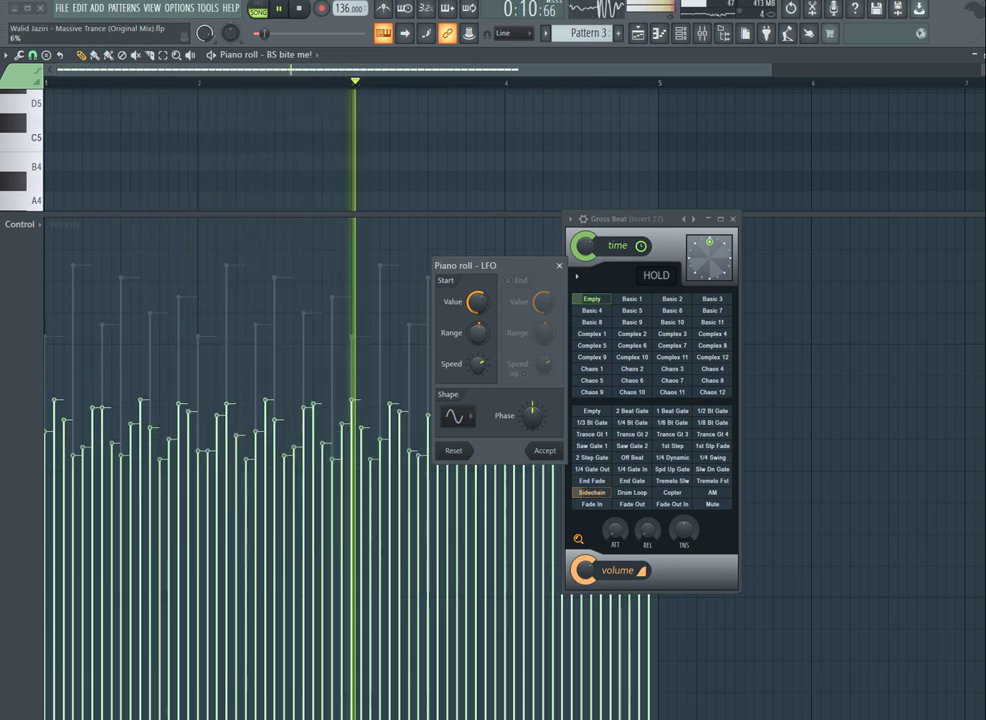
left_click_drag(478, 302, 478, 280)
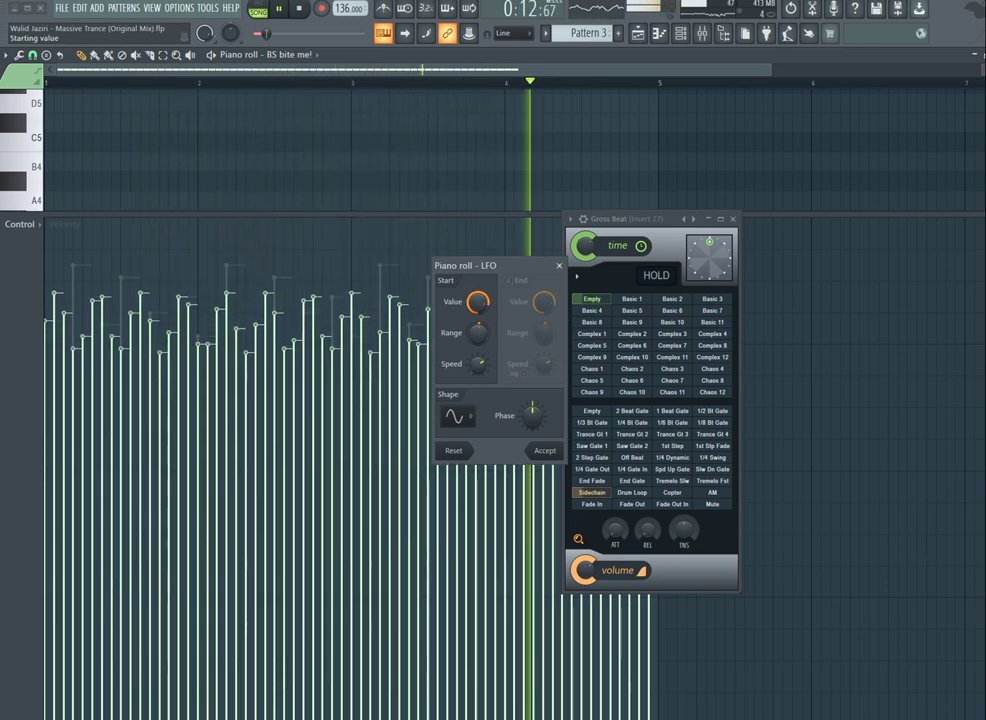
left_click_drag(478, 364, 478, 371)
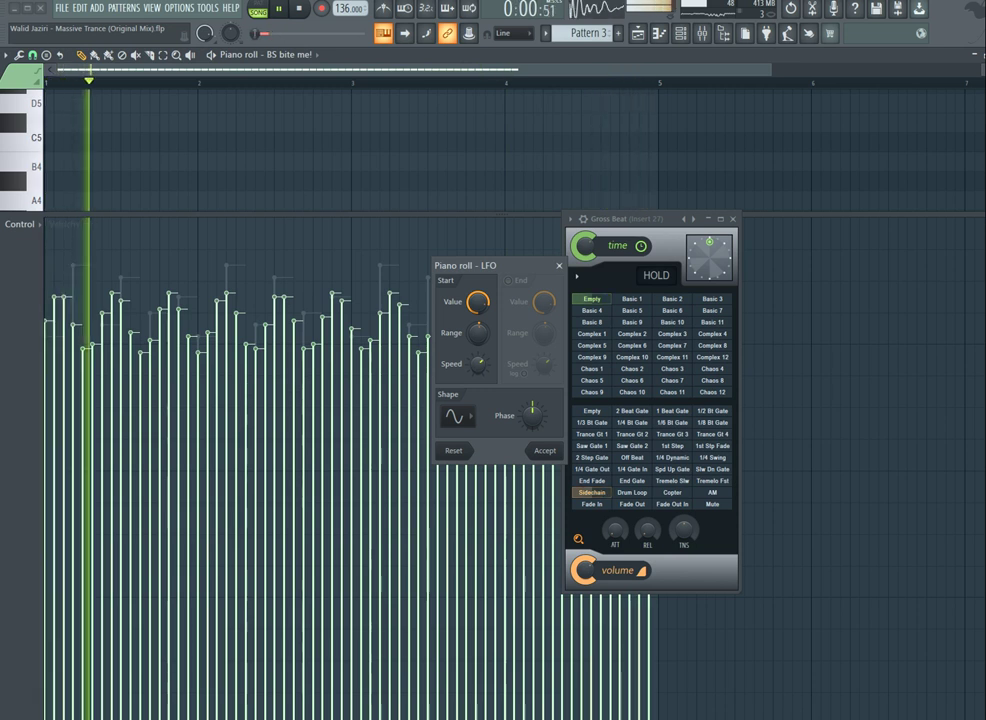
left_click(543, 451)
Step: Move the Gross Beat window clear of the velocity graph, audition the varied velocities and inspect the rolling bass notes up close
left_click_drag(642, 219, 873, 196)
key("space")
key("space")
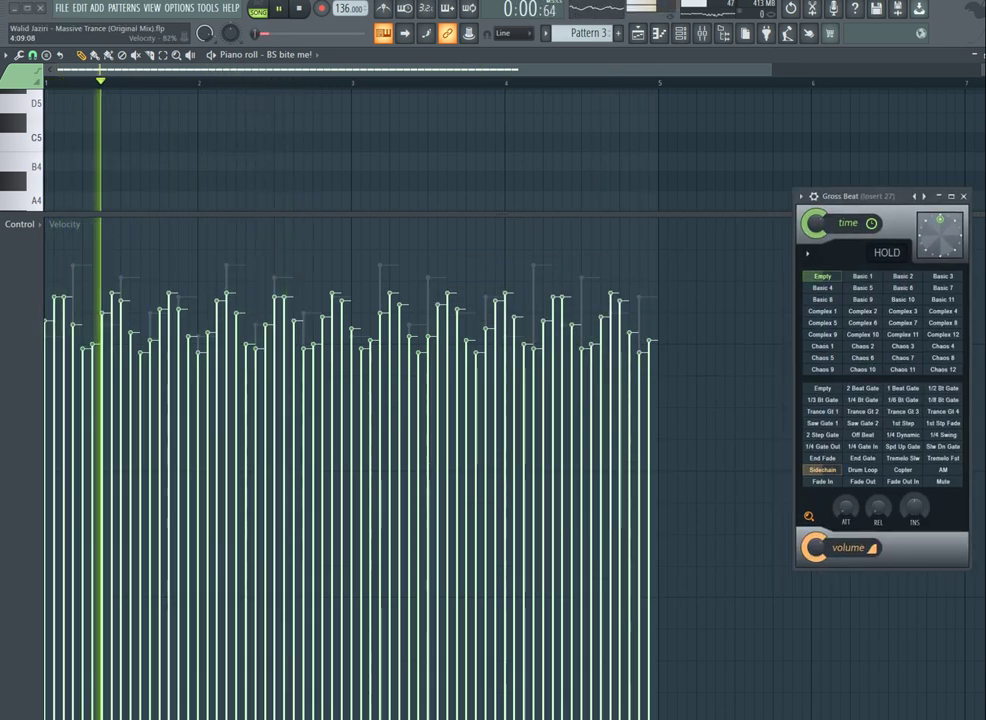
key("space")
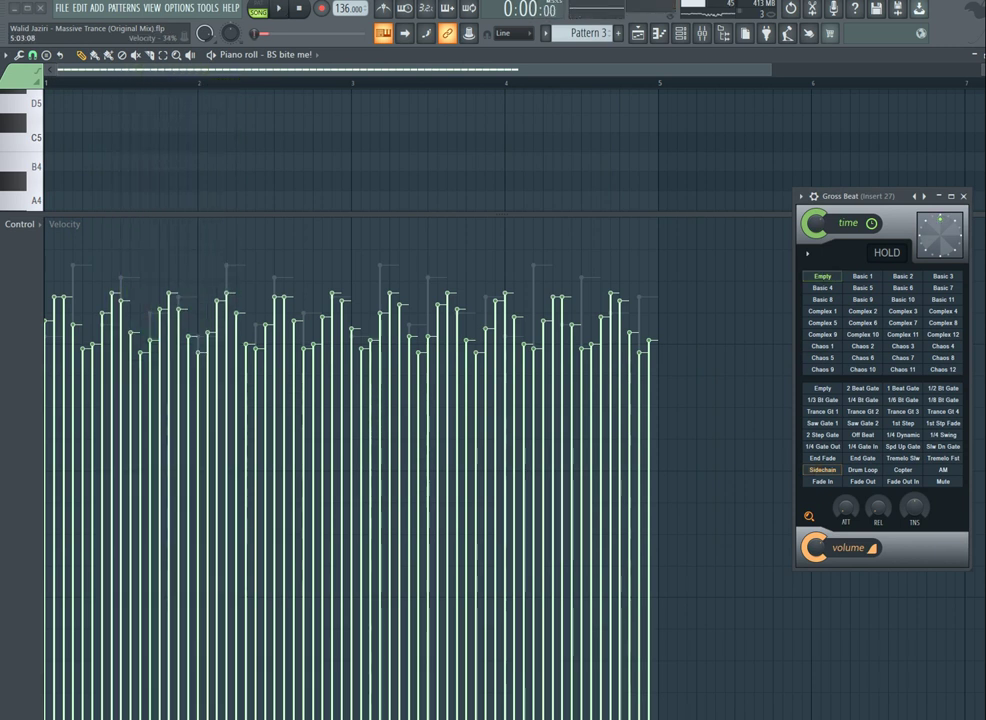
left_click(300, 250)
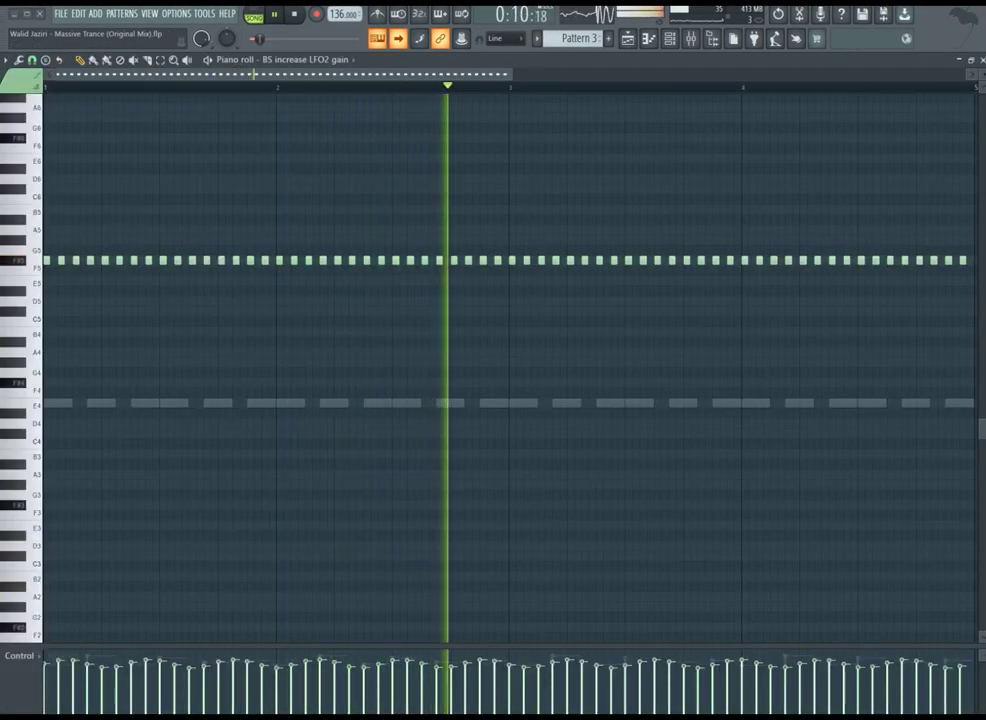
scroll(545, 260, "up", 5)
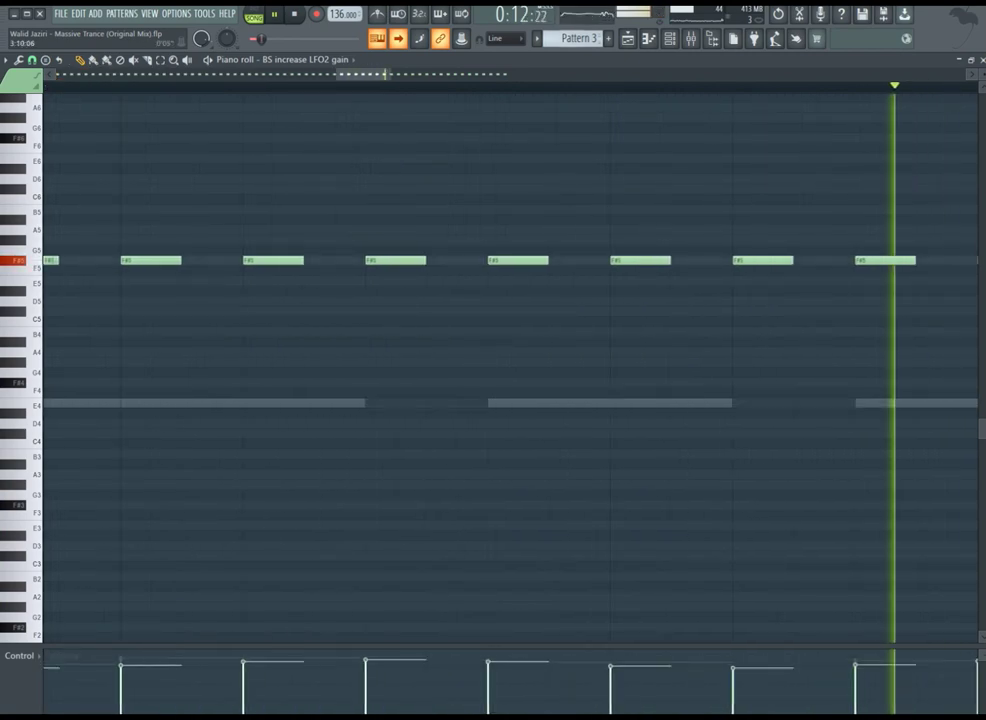
Step: Show the Playlist and audition the full arrangement from the start with repeated short playbacks
key("F5")
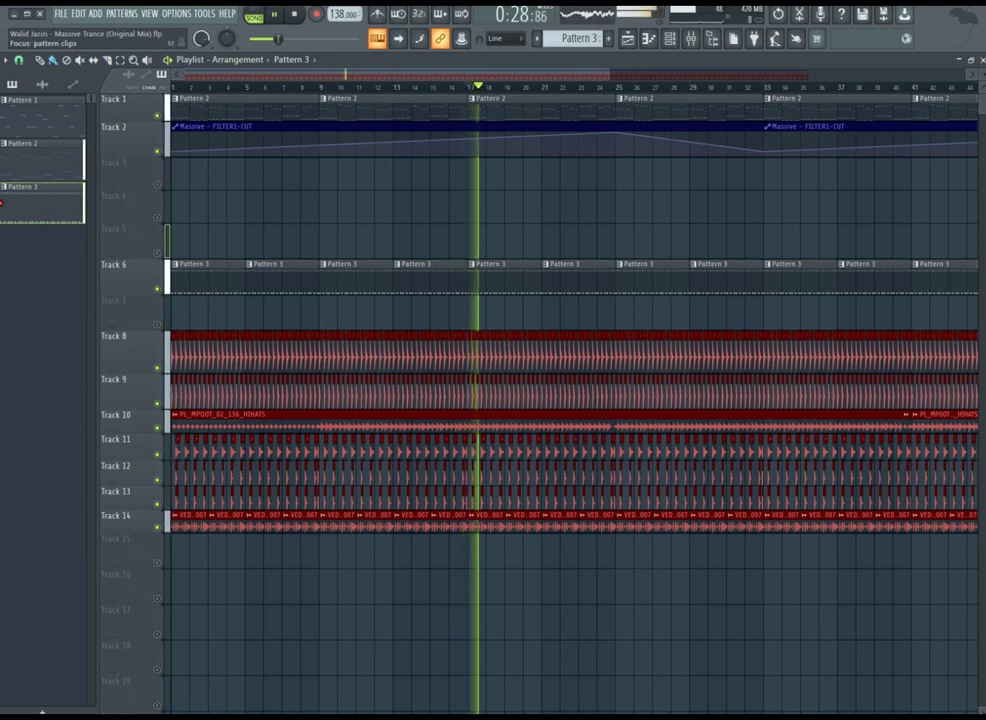
key("l")
key("l")
key("l")
key("l")
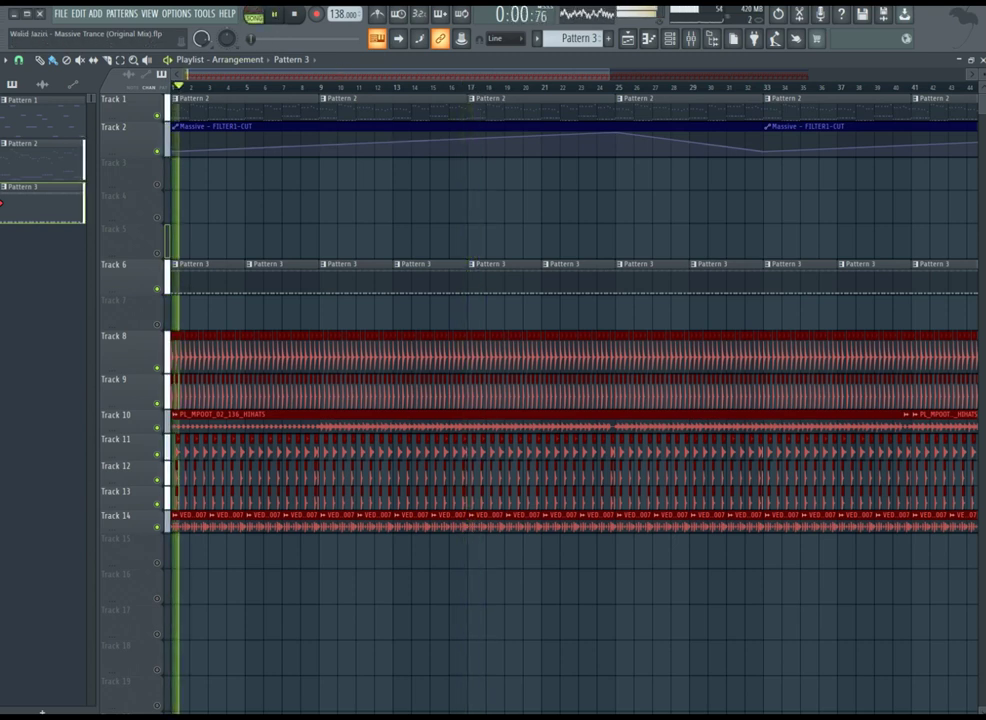
key("space")
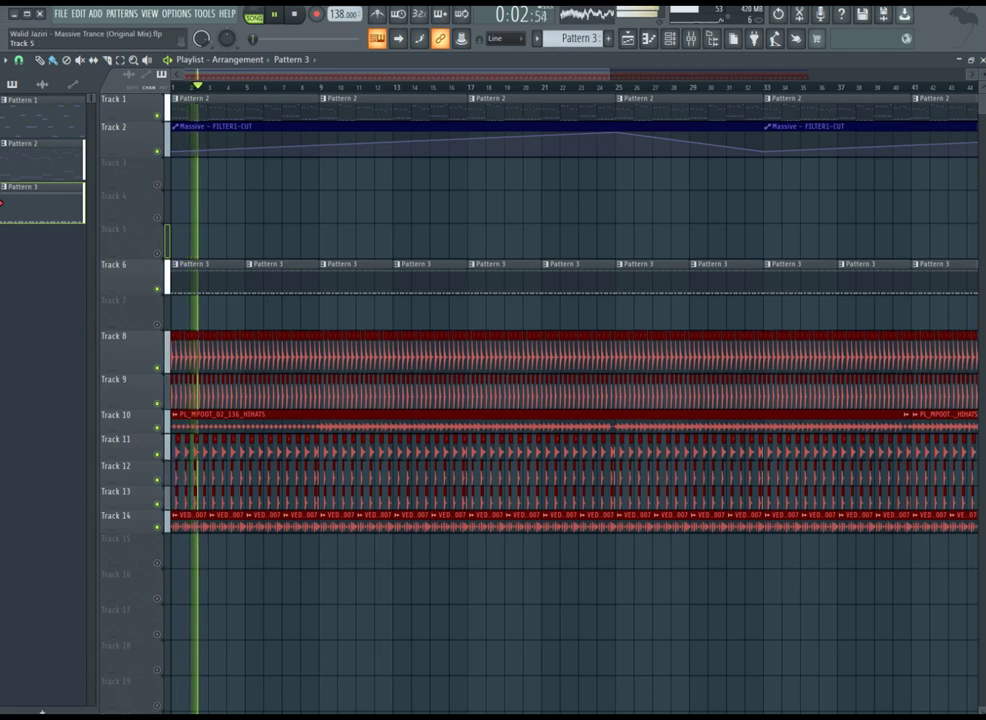
key("space")
key("space")
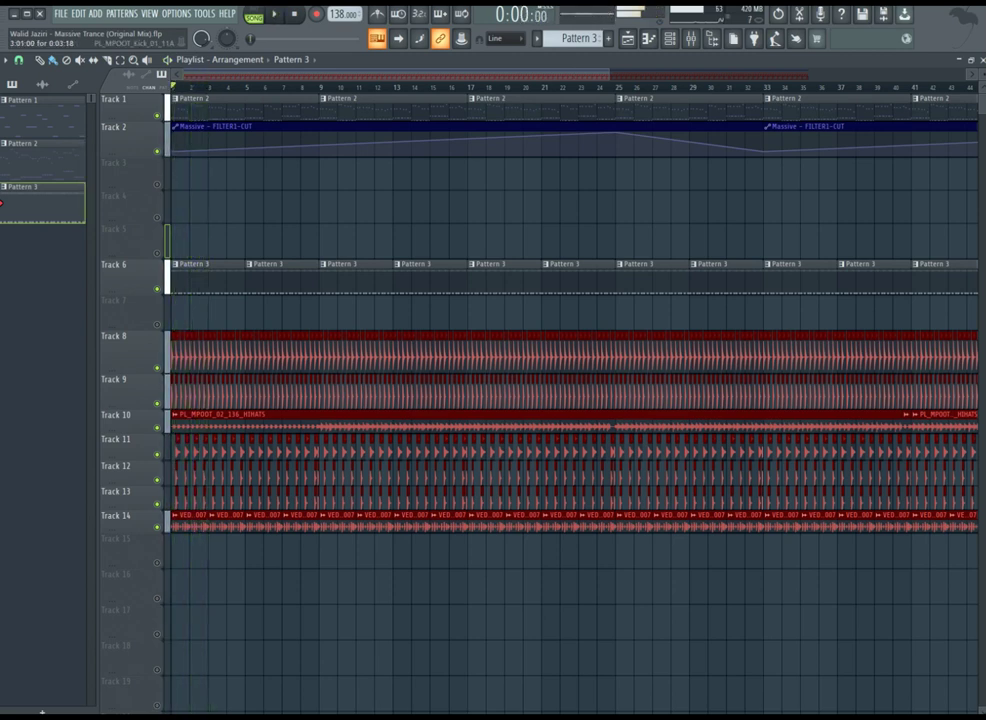
key("space")
key("space")
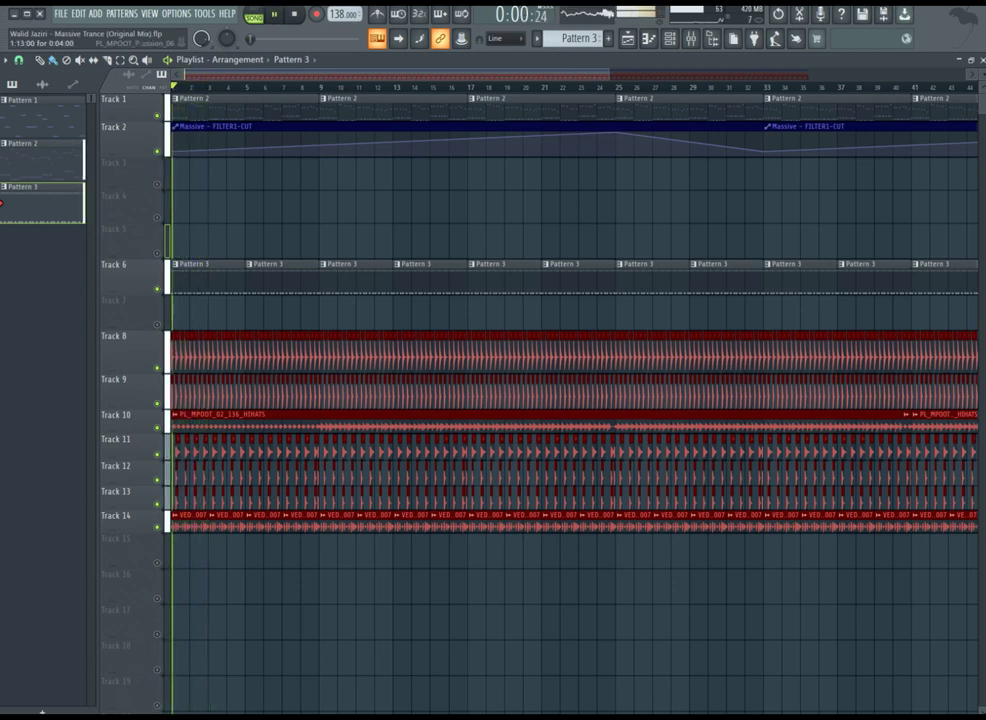
key("space")
Step: Solo the kick on Track 9, unmute Track 8 alongside it, and reduce the height of both tracks
right_click(157, 404)
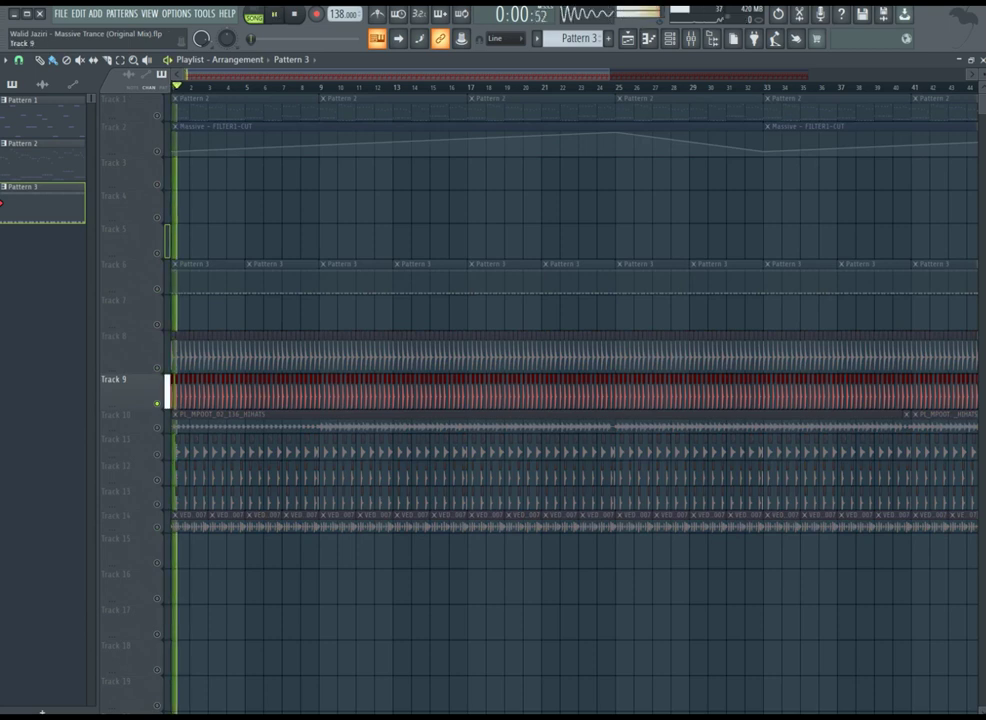
left_click(156, 367)
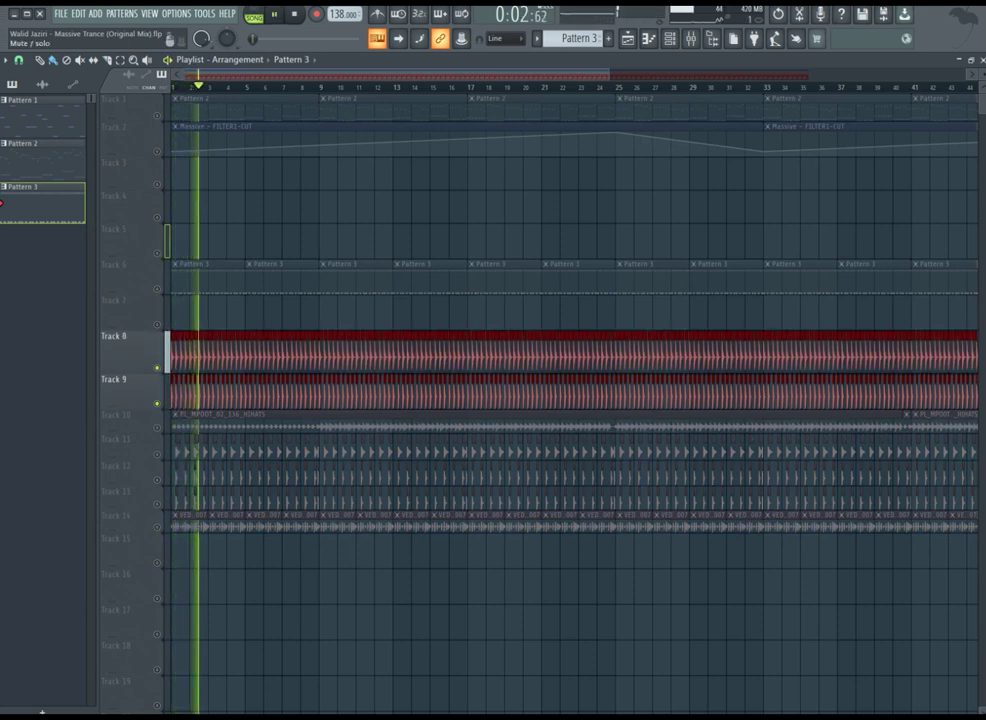
left_click_drag(146, 410, 124, 362)
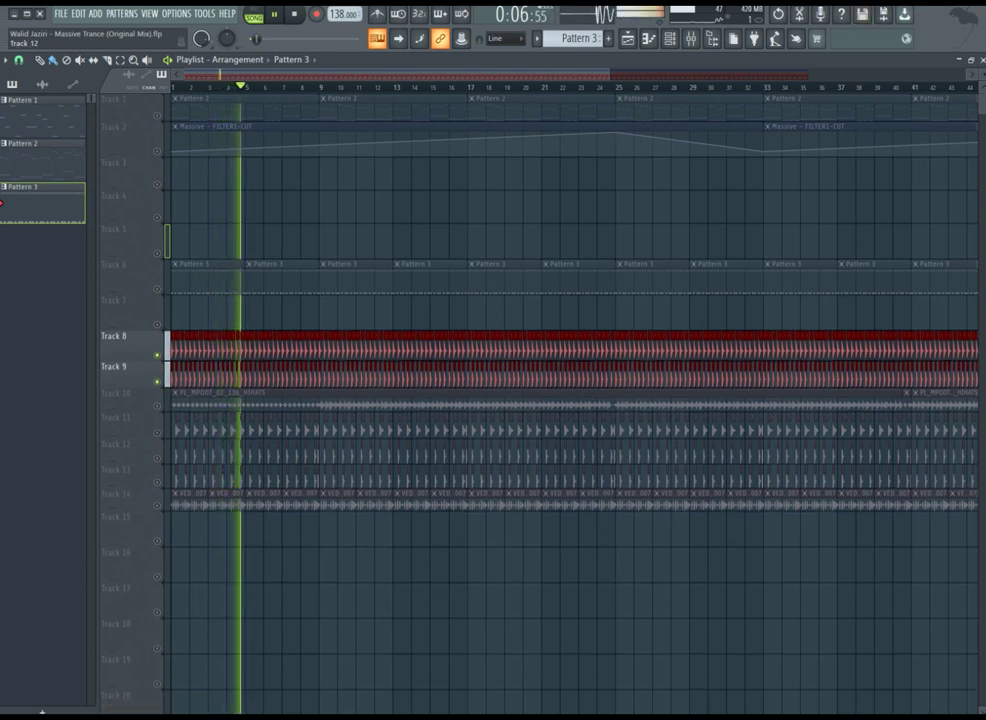
Step: Unmute Track 13 and the Pattern 3 bass on Track 6, toggling Track 12 on and off to compare the mix
left_click(156, 458)
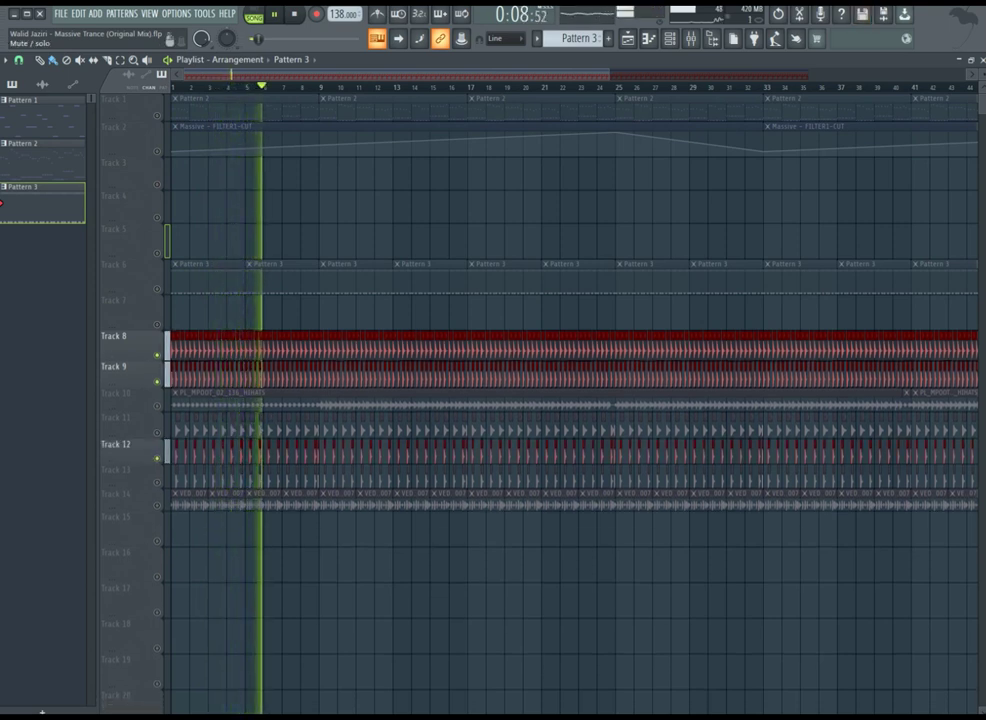
left_click(156, 483)
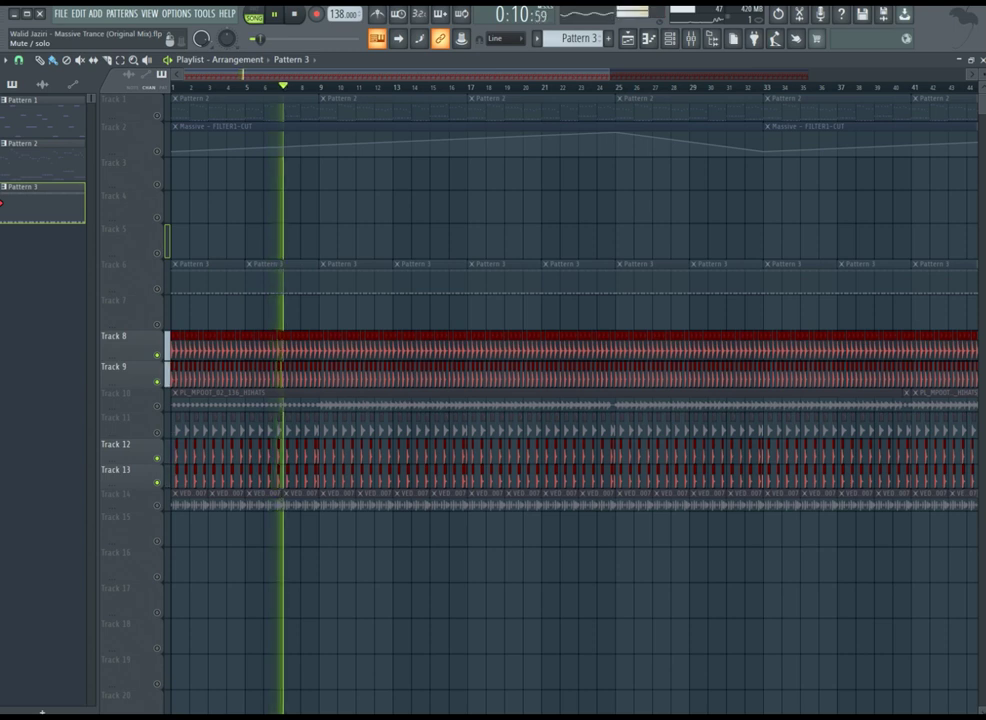
left_click(156, 458)
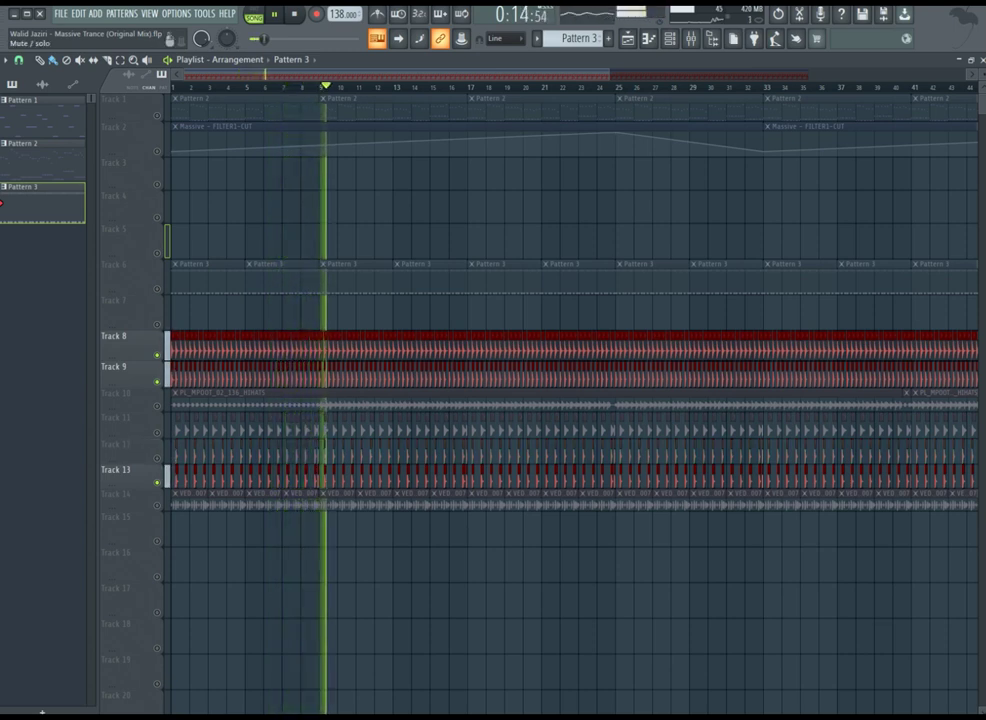
left_click(156, 289)
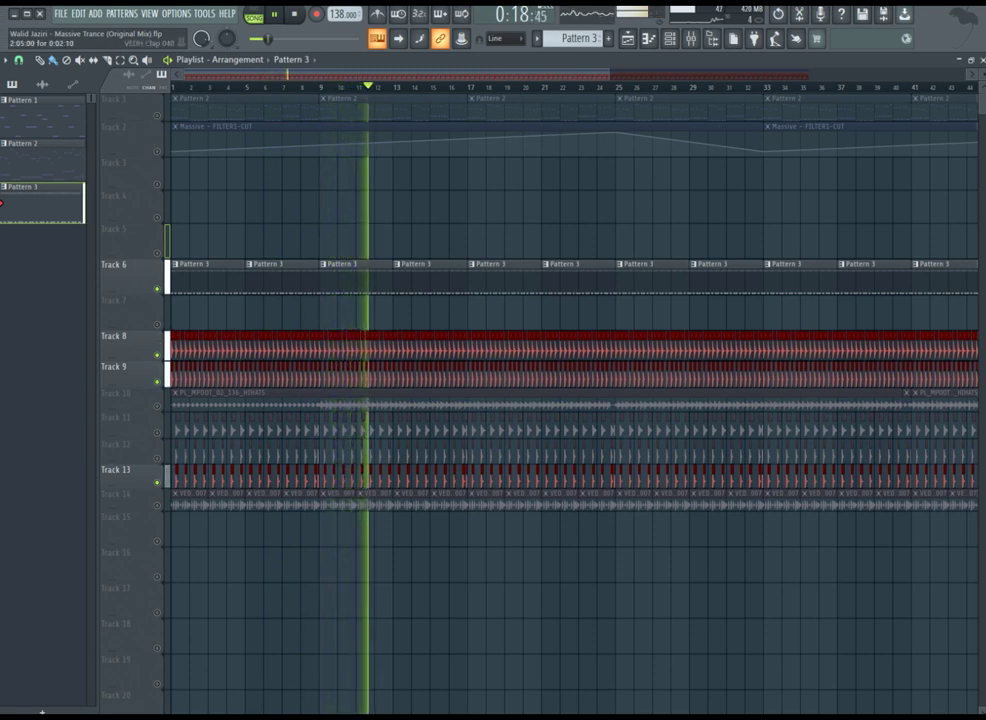
left_click(156, 458)
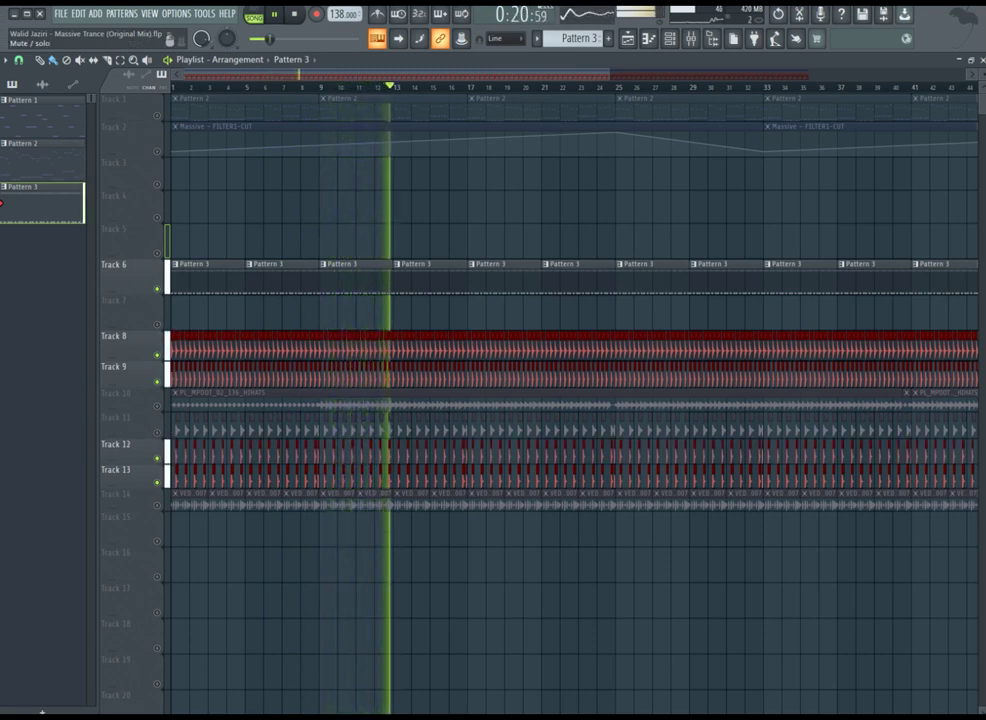
left_click(156, 458)
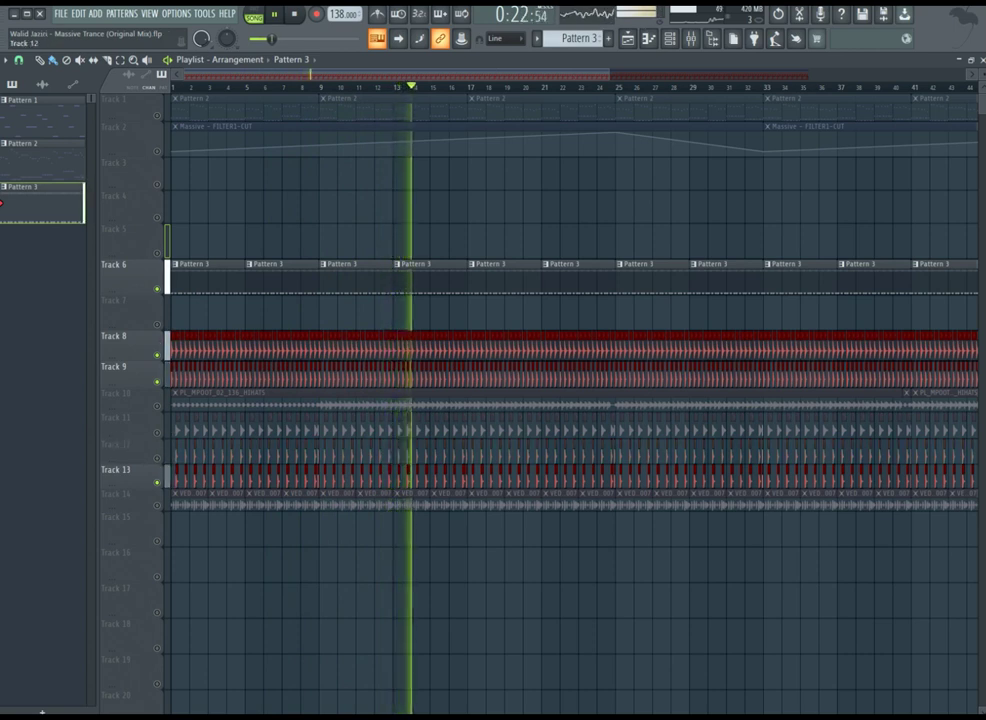
Step: Unmute Track 12 and increase the fade-out of the VEDH Snare 028 sample to shorten its tail
double_click(178, 453)
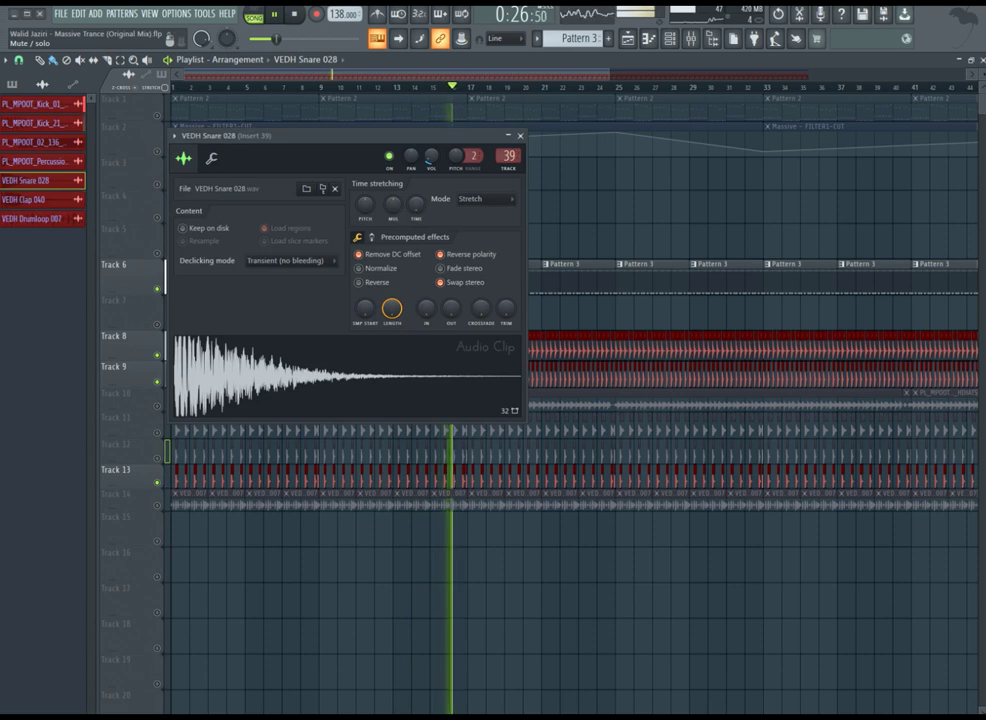
left_click(156, 458)
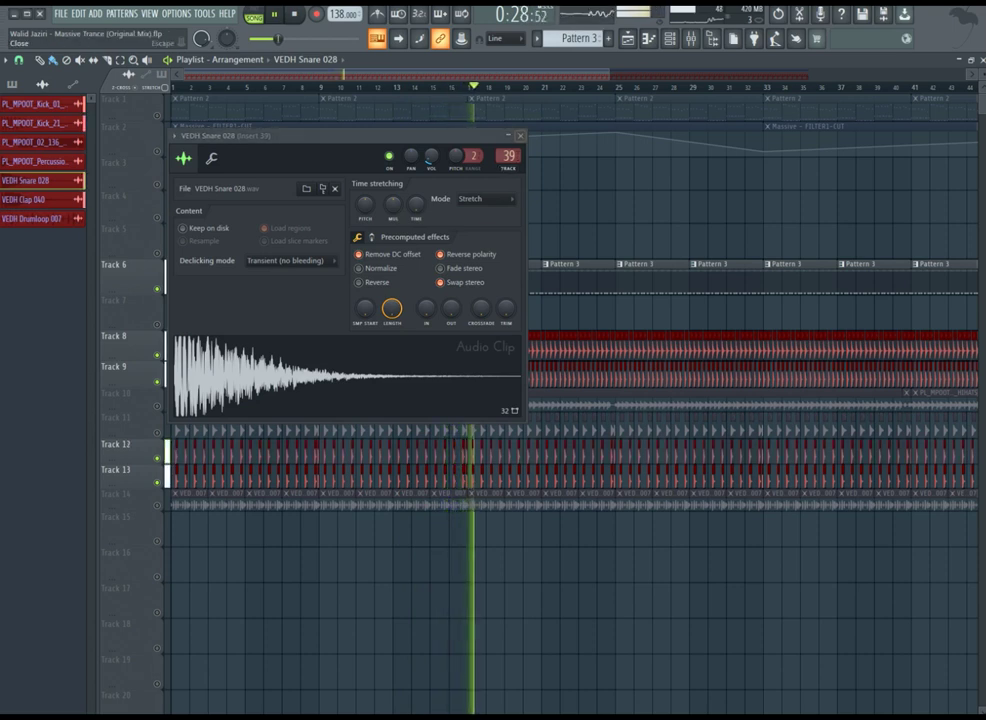
left_click(519, 135)
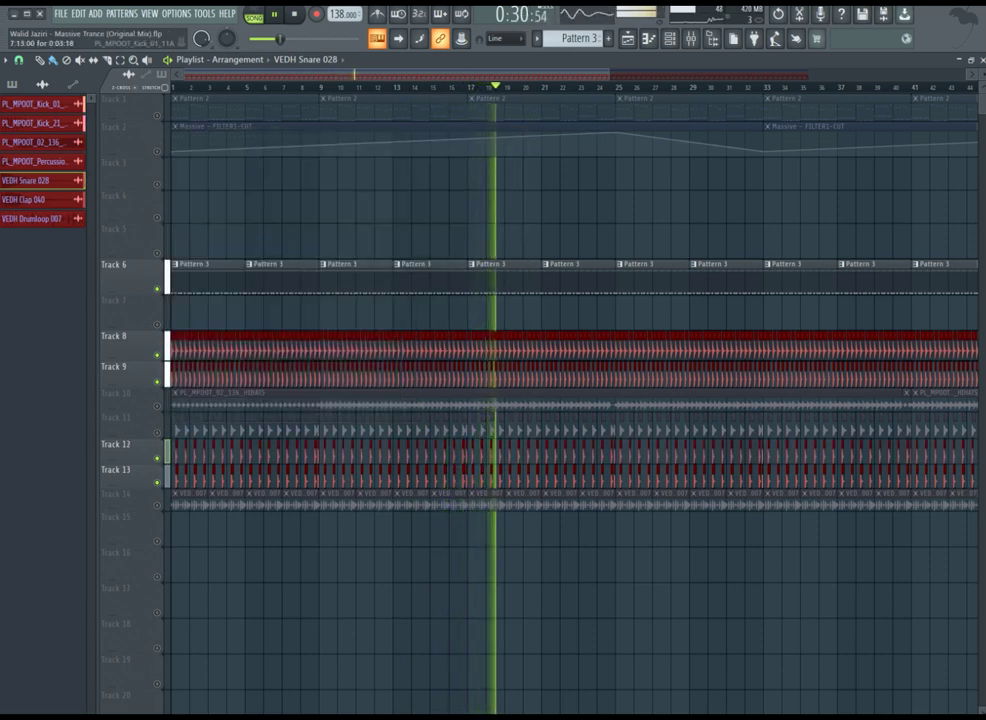
key("F6")
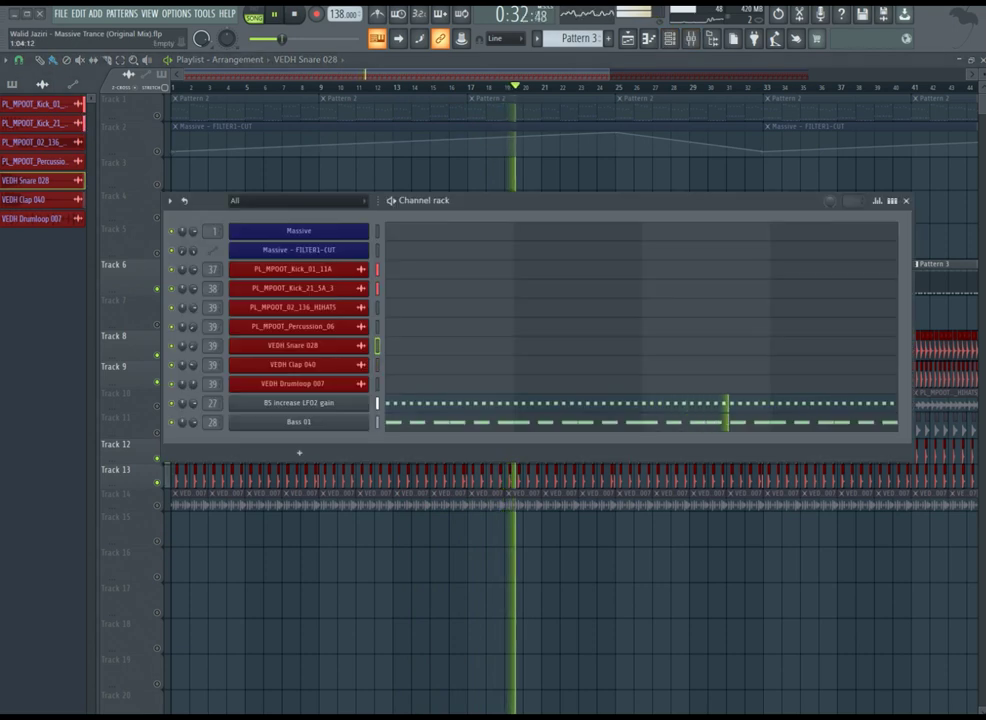
left_click(298, 345)
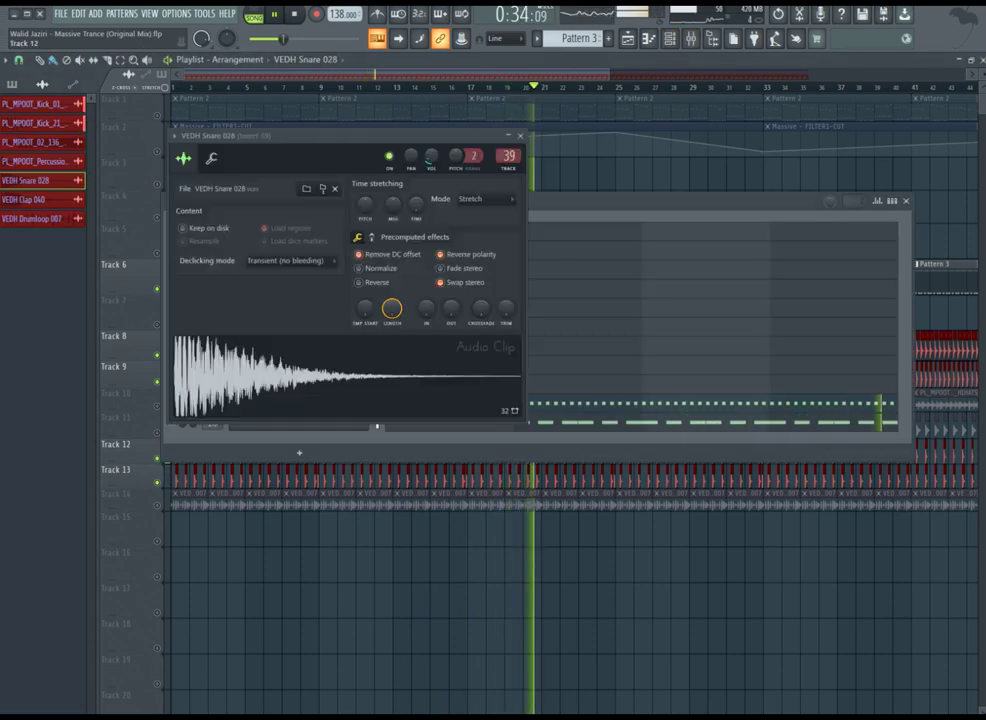
left_click_drag(451, 308, 451, 285)
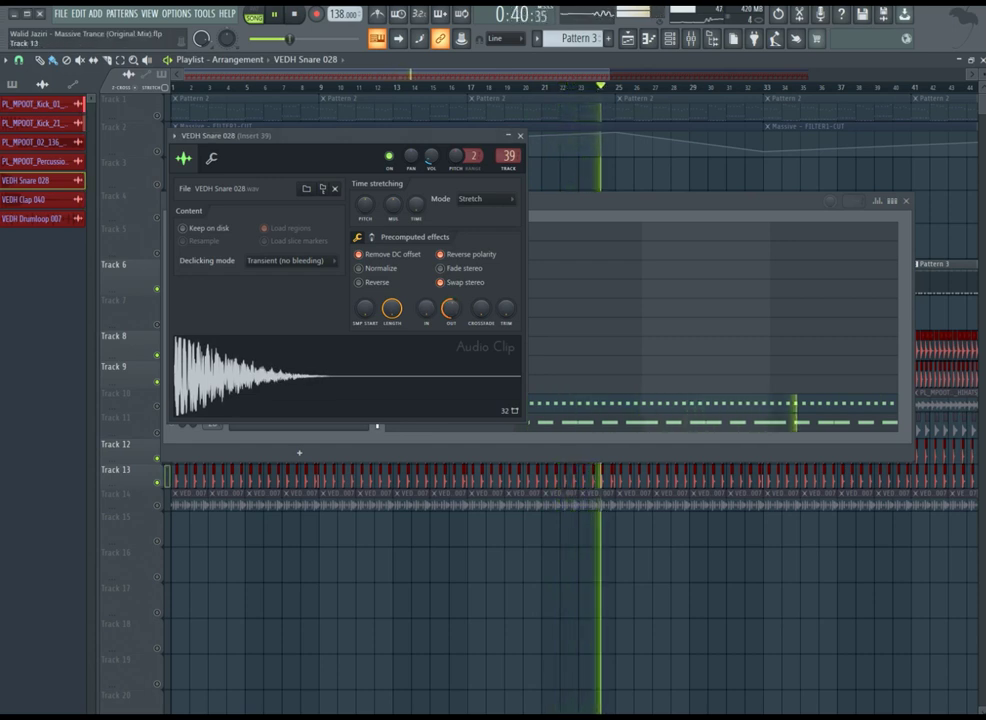
Step: Increase the fade-out of the VEDH Clap 040 sample on Track 13 and close its settings
double_click(180, 470)
left_click_drag(467, 325, 467, 298)
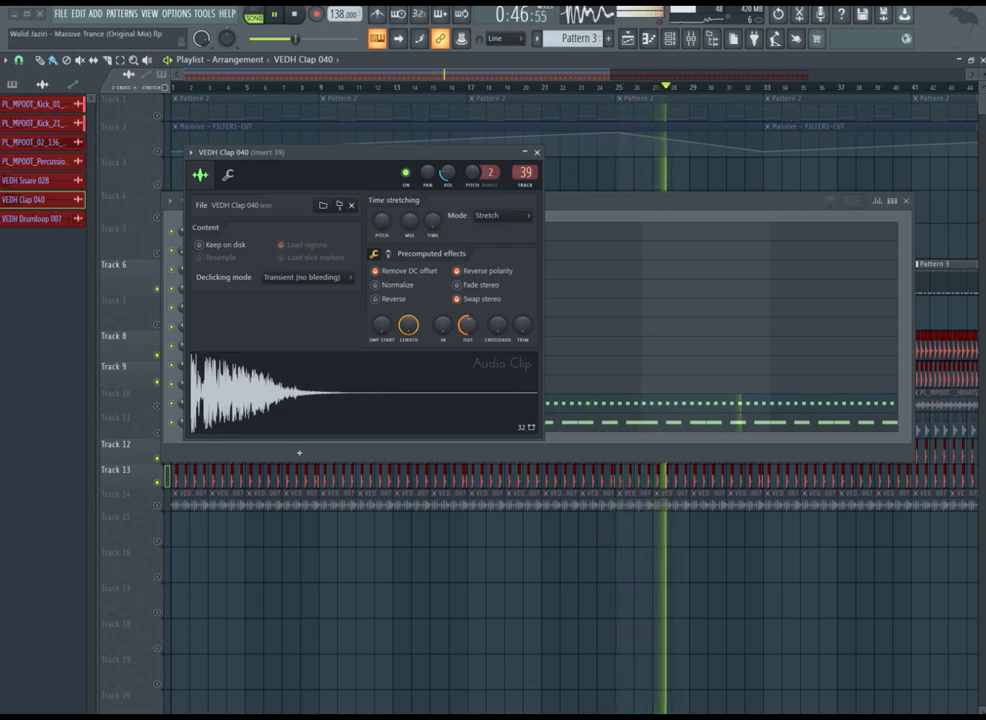
key("Escape")
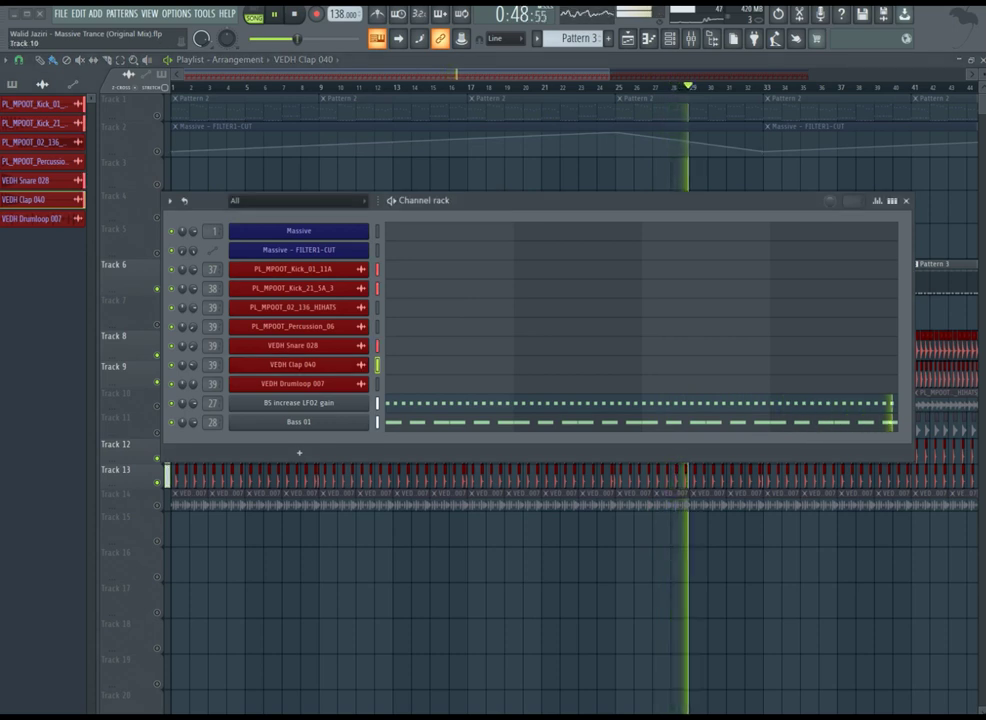
Step: Review the sample settings of the PL_MPOOT_02_136_HIHATS and PL_MPOOT_Percussion_06 clips and close the channel rack
left_click(310, 307)
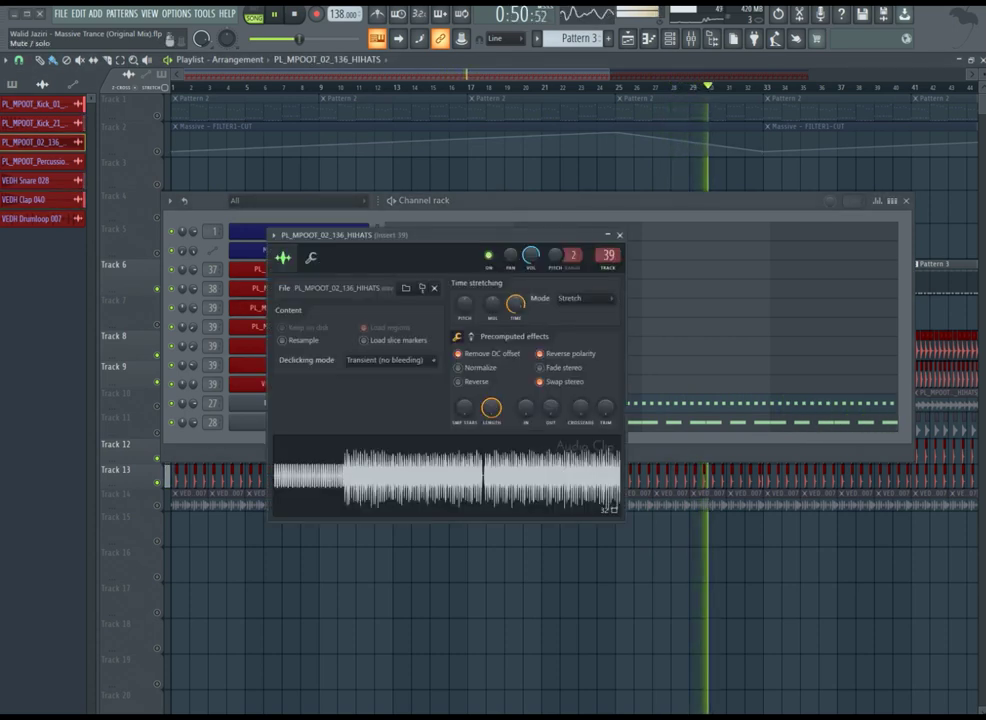
double_click(944, 429)
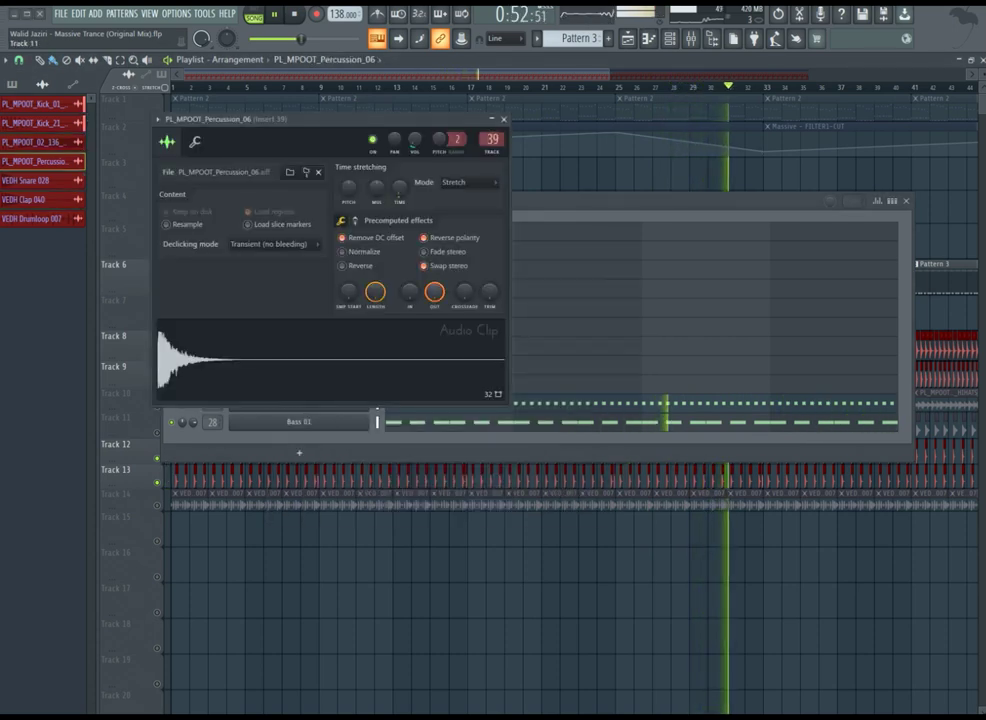
key("Escape")
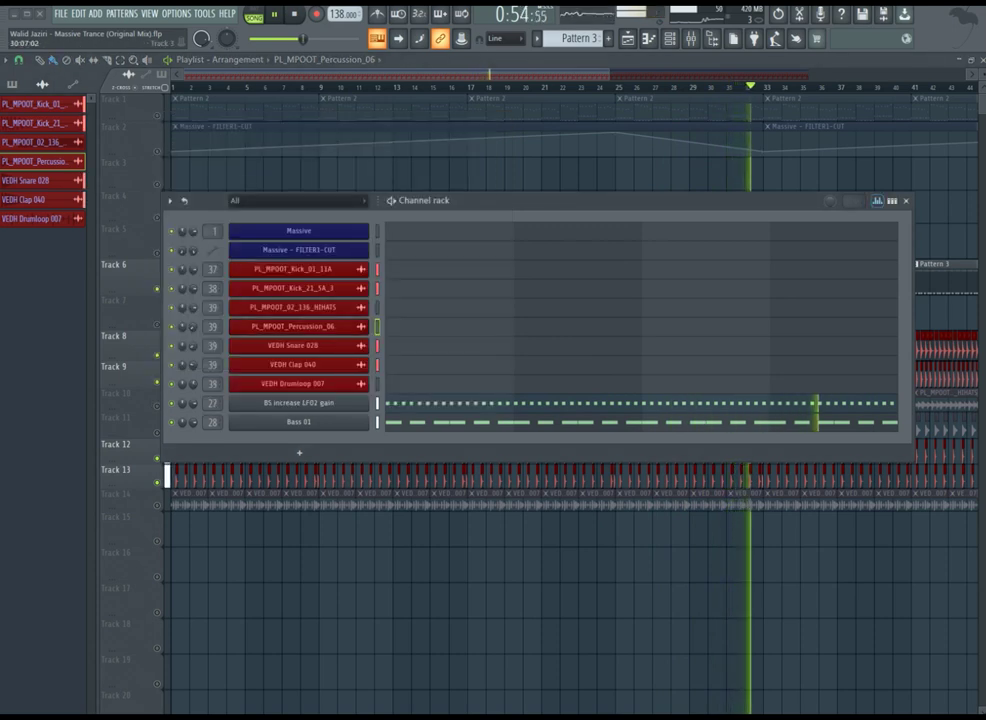
key("F6")
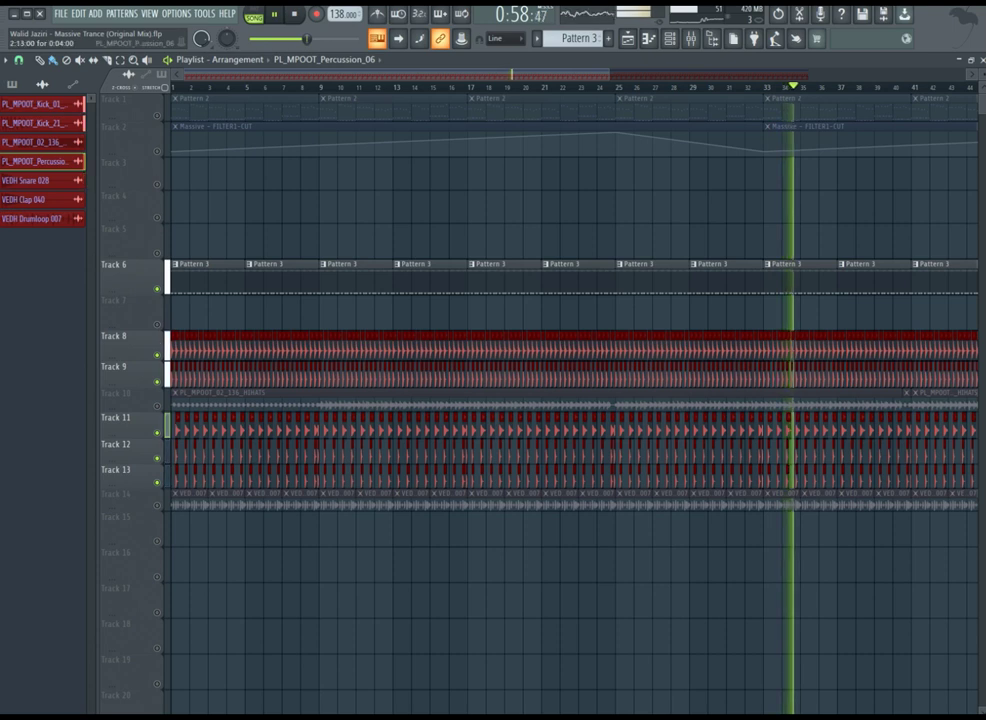
Step: Unmute the hi-hats on Track 10, toggling the drum loop on Track 14 on and off to compare the mix
left_click(157, 506)
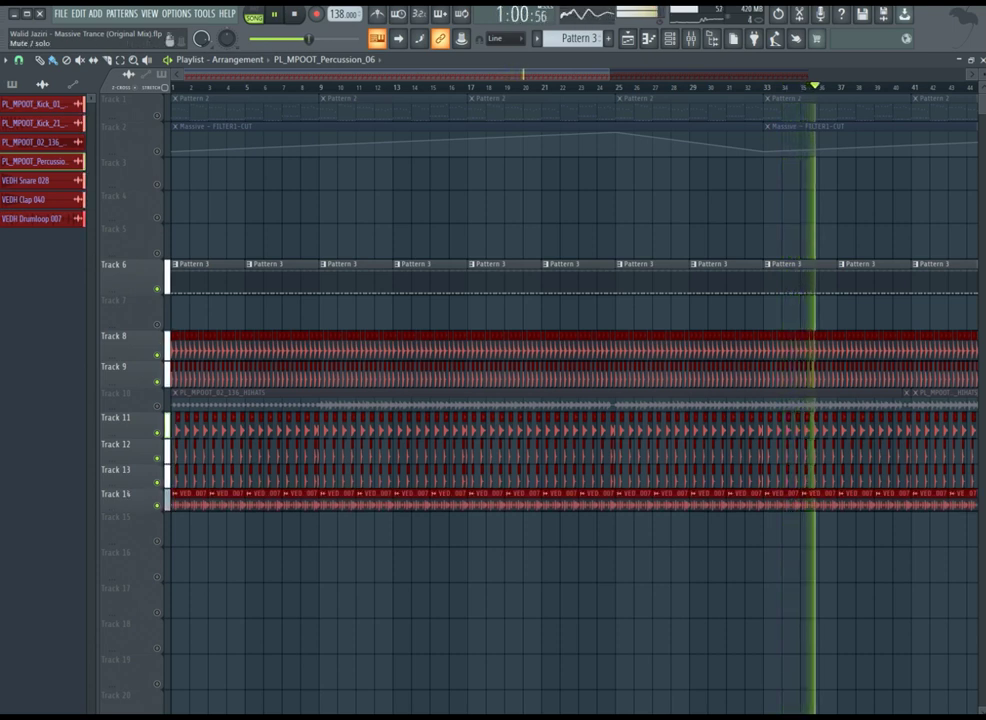
left_click(157, 406)
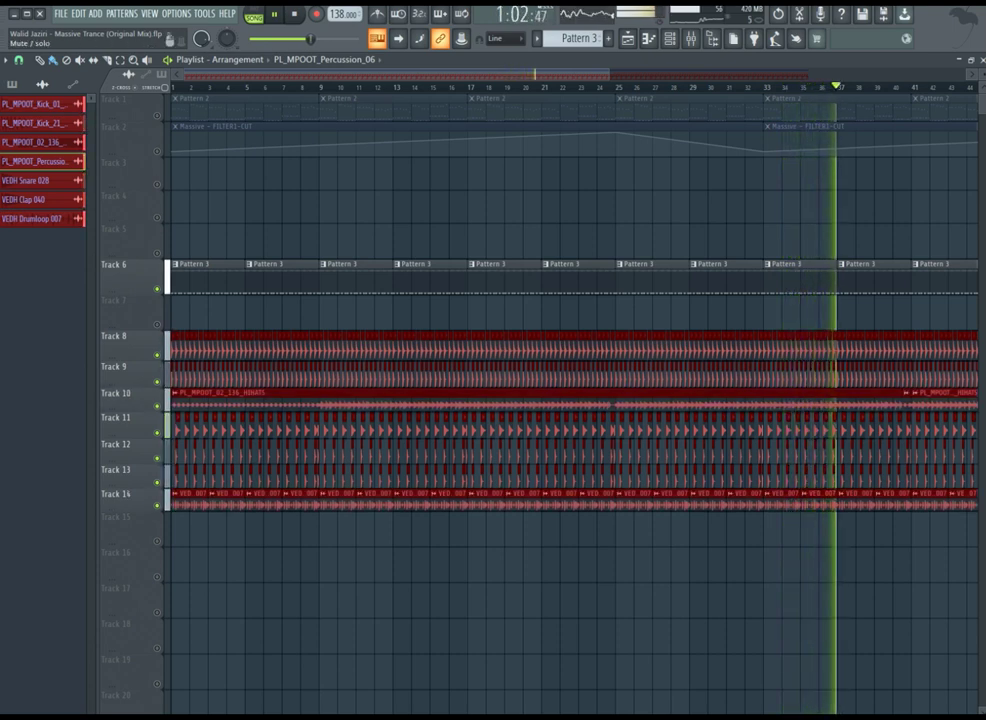
left_click(157, 506)
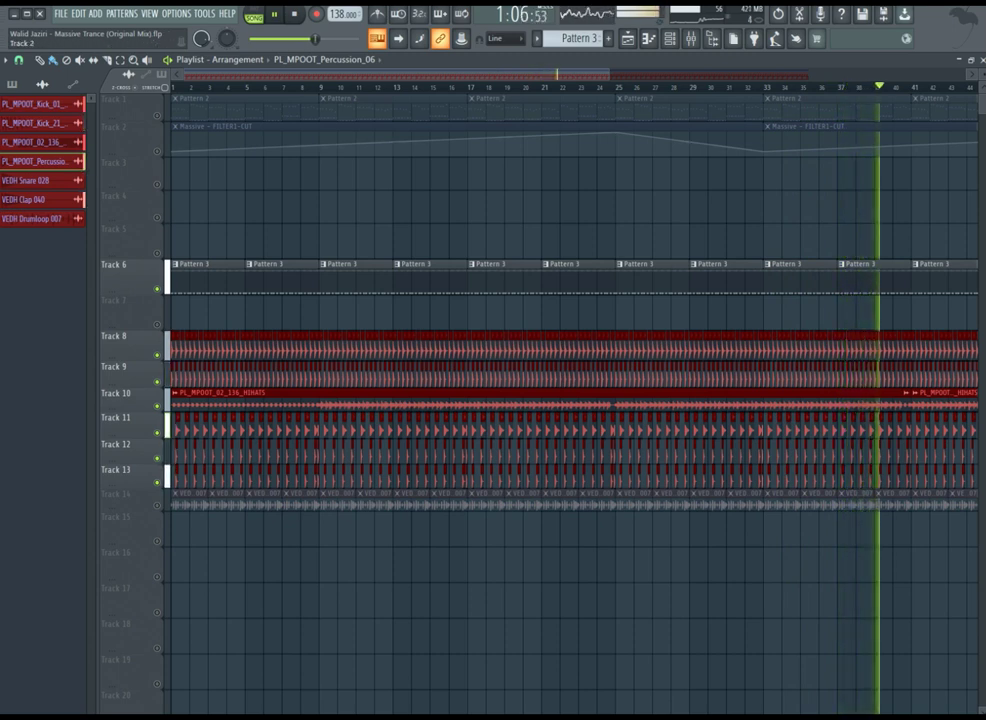
Step: Unmute the Massive pattern on Track 1 and its filter automation on Track 2, and slightly reduce the heights of Tracks 2 and 6
left_click(157, 116)
left_click(157, 151)
left_click_drag(112, 154, 112, 149)
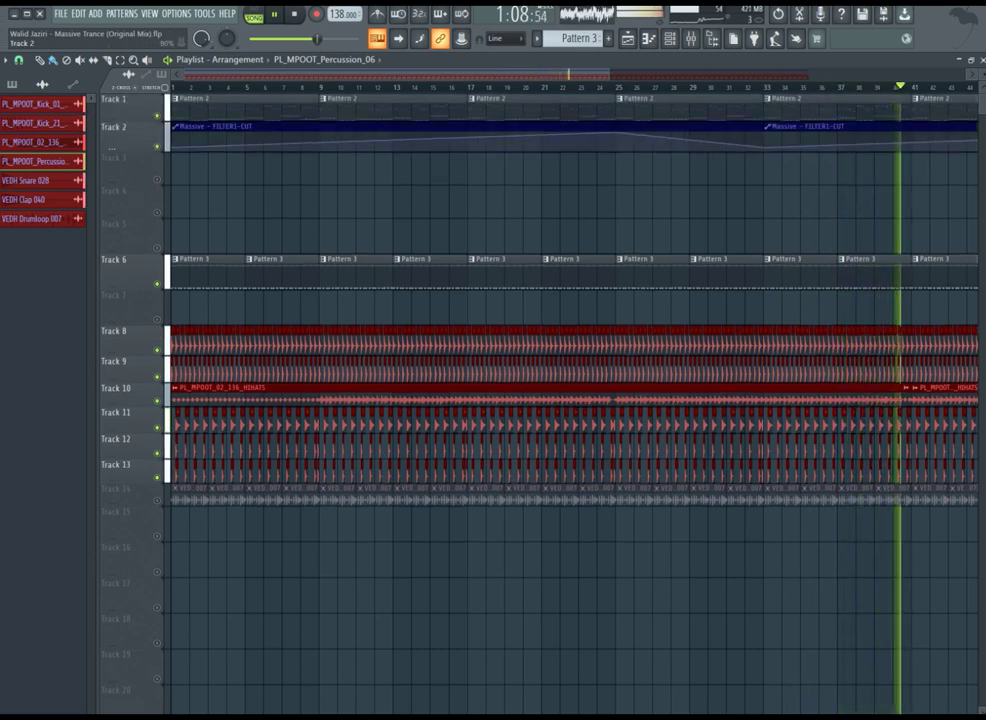
key("space")
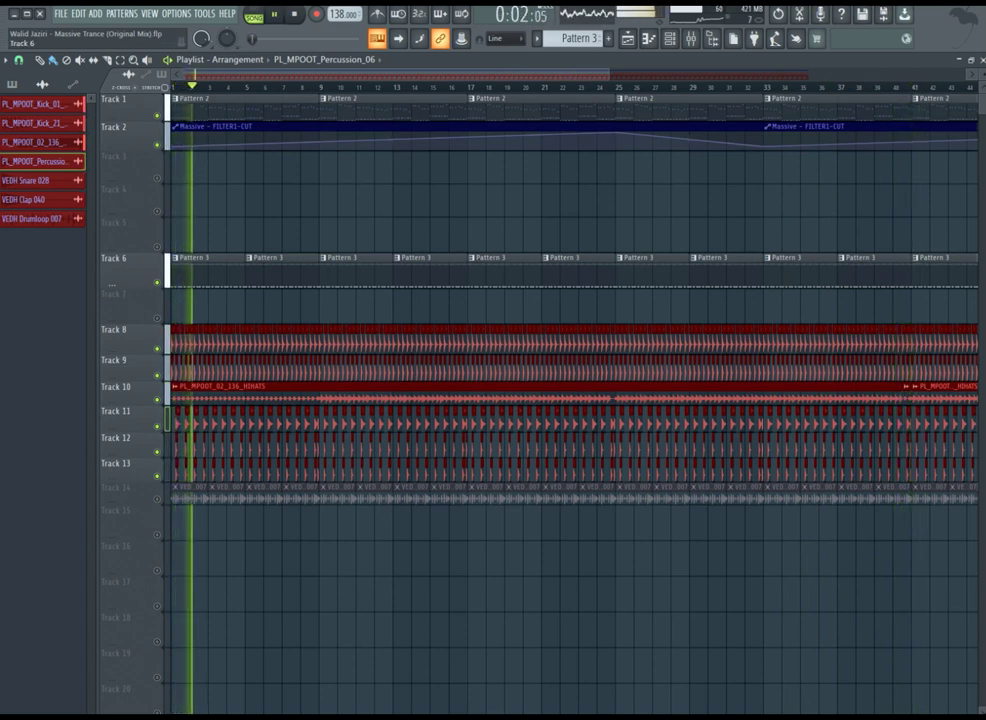
left_click_drag(112, 285, 112, 311)
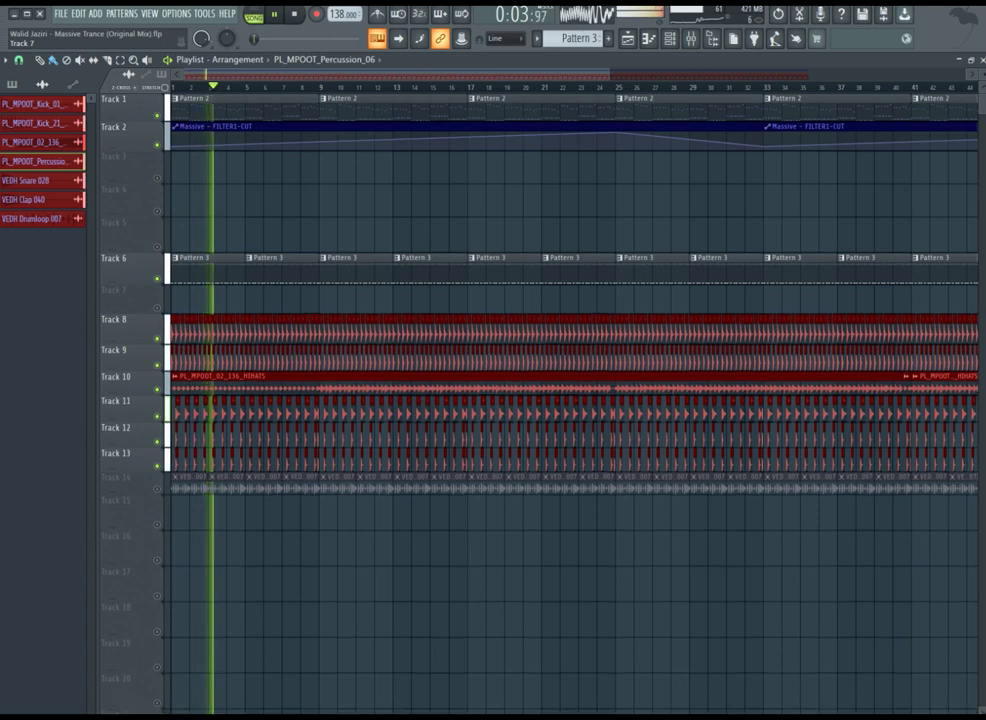
Step: Replay the arrangement from the start and mute the BS increase LFO2 gain channel in the channel rack
key("space")
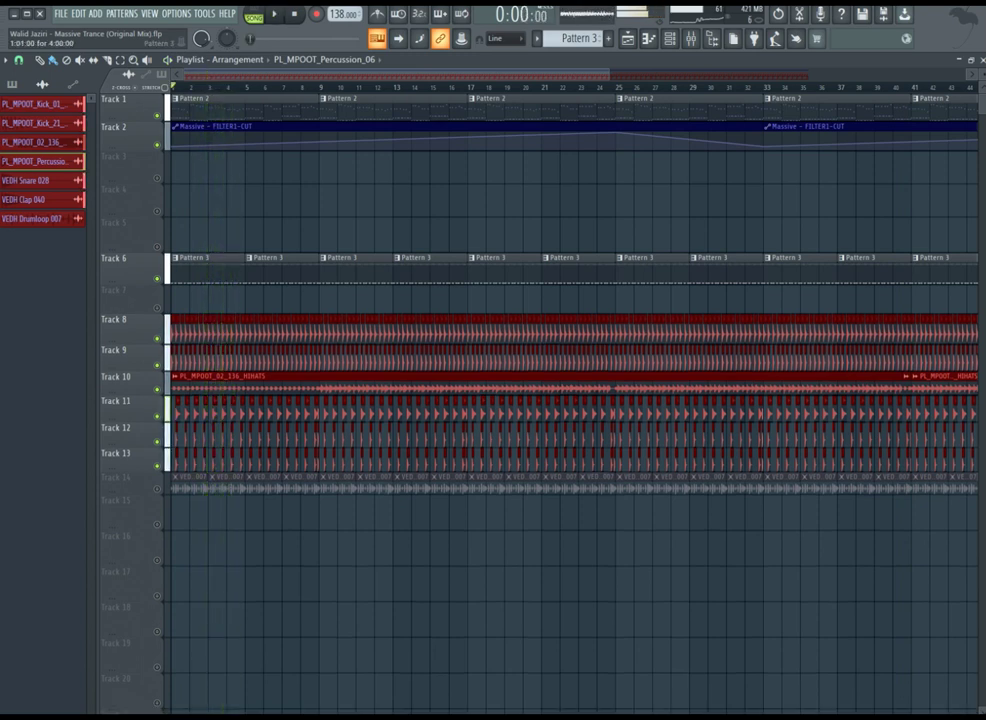
key("space")
key("space")
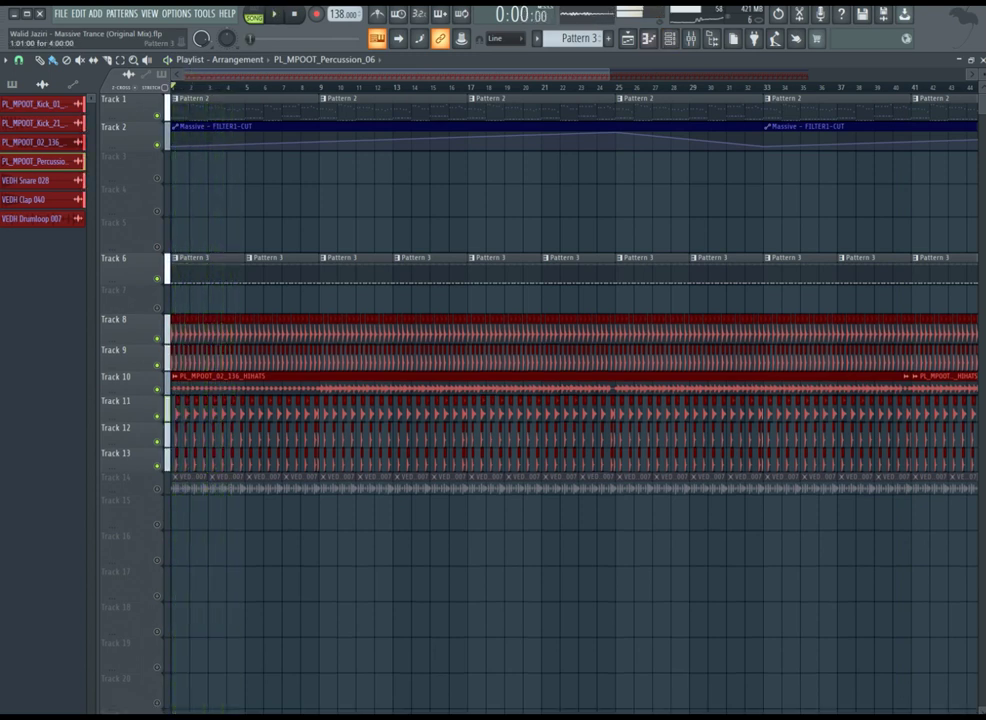
key("space")
key("F6")
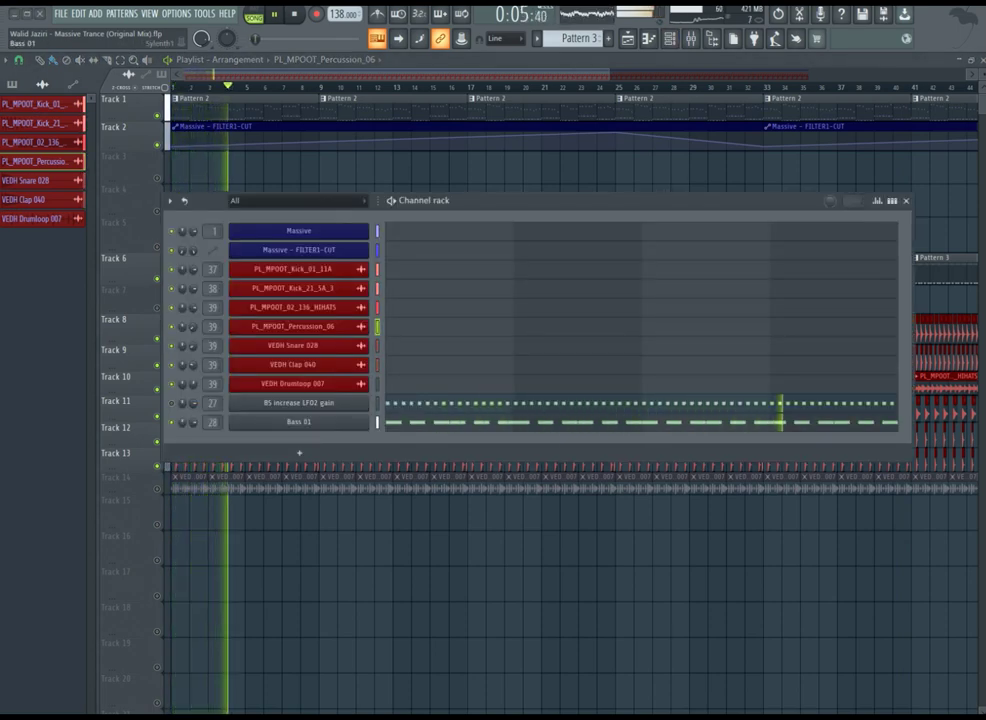
key("space")
Step: Show the mixer during playback and examine the Fruity parametric EQ 2 curve of the bass on Insert 28
key("F9")
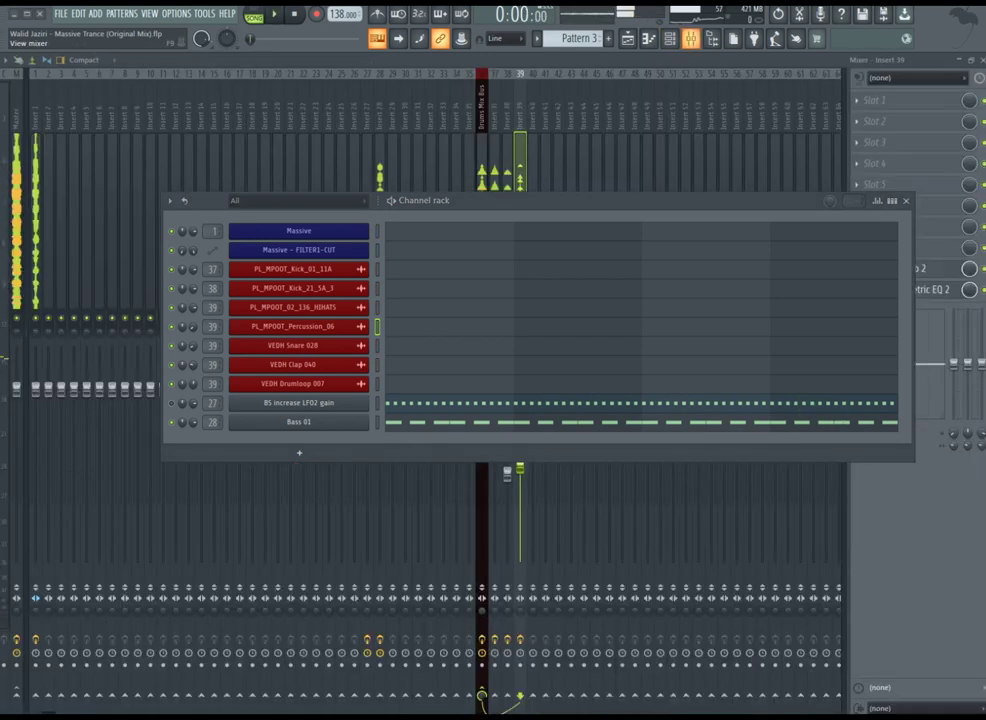
key("F6")
key("space")
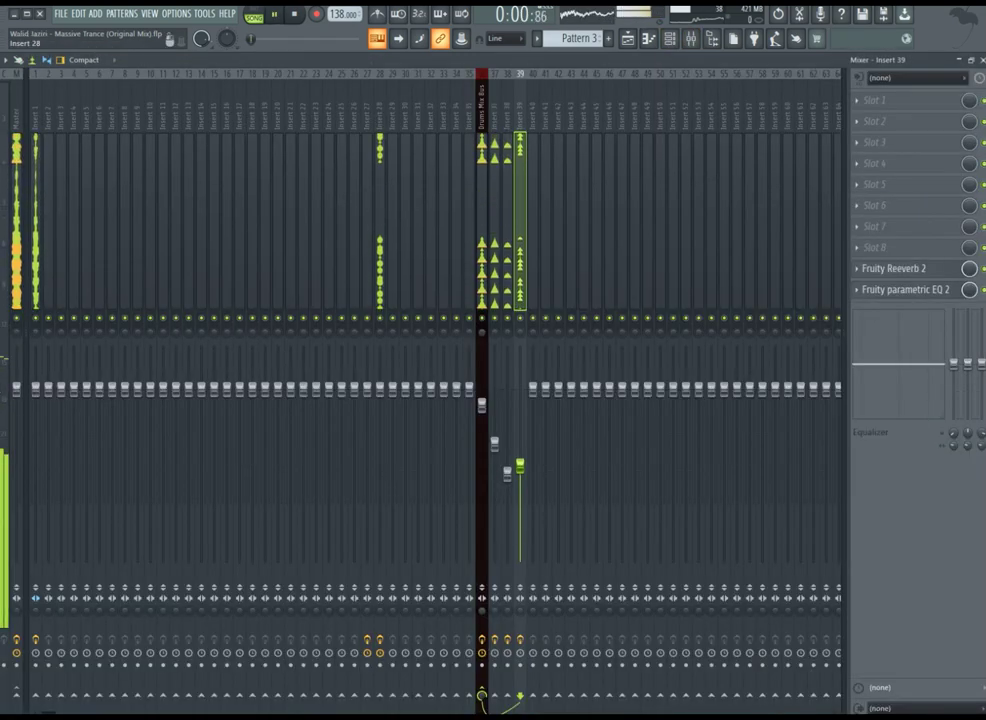
left_click(380, 235)
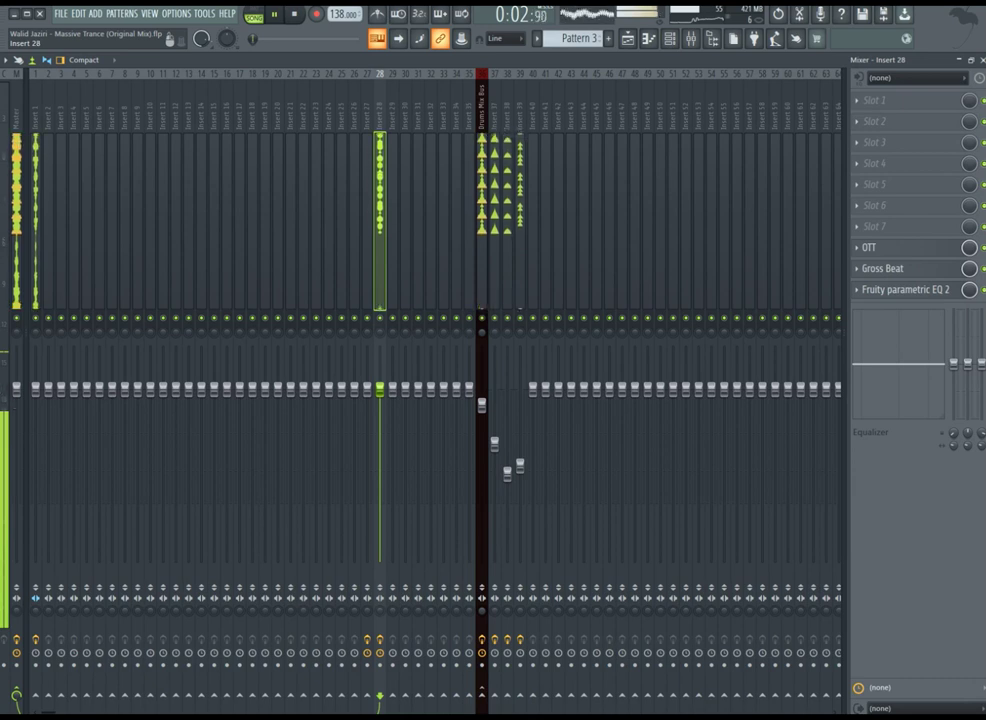
left_click(905, 289)
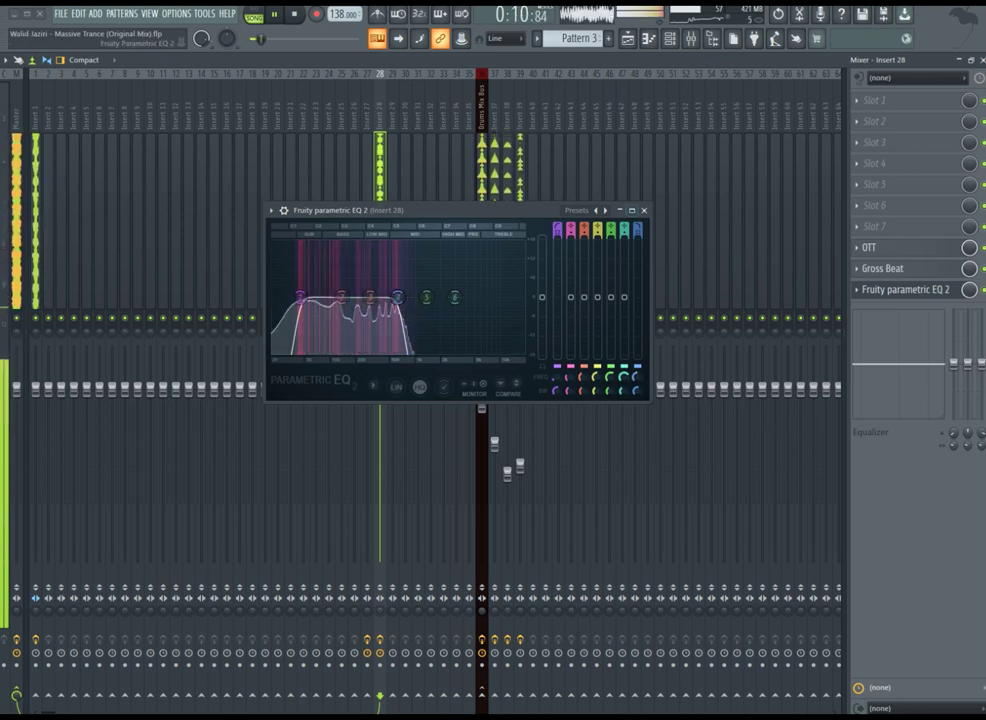
left_click(644, 210)
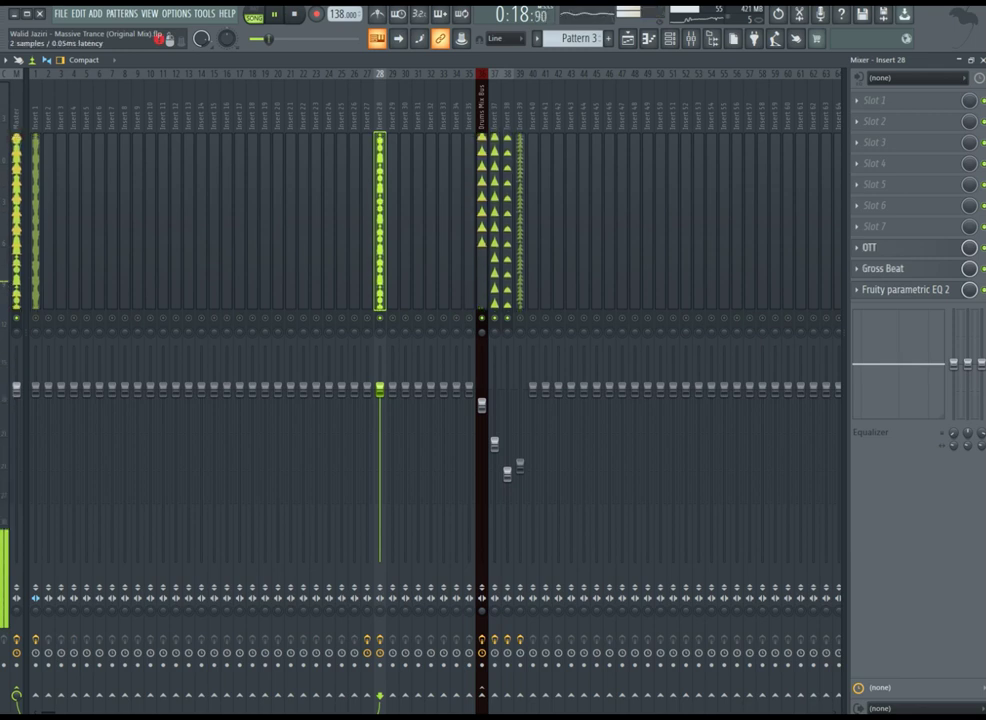
Step: Set the OTT depth on Insert 28 to 25 % and shift the low-cut band of its Fruity parametric EQ 2 slightly higher
left_click(880, 248)
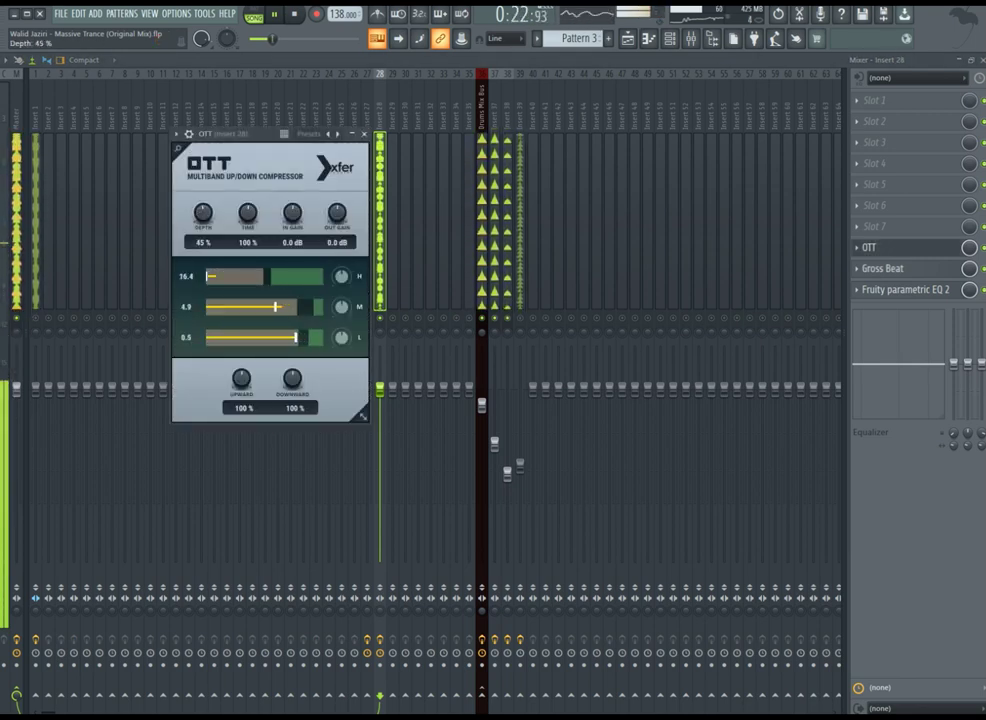
left_click_drag(262, 134, 353, 133)
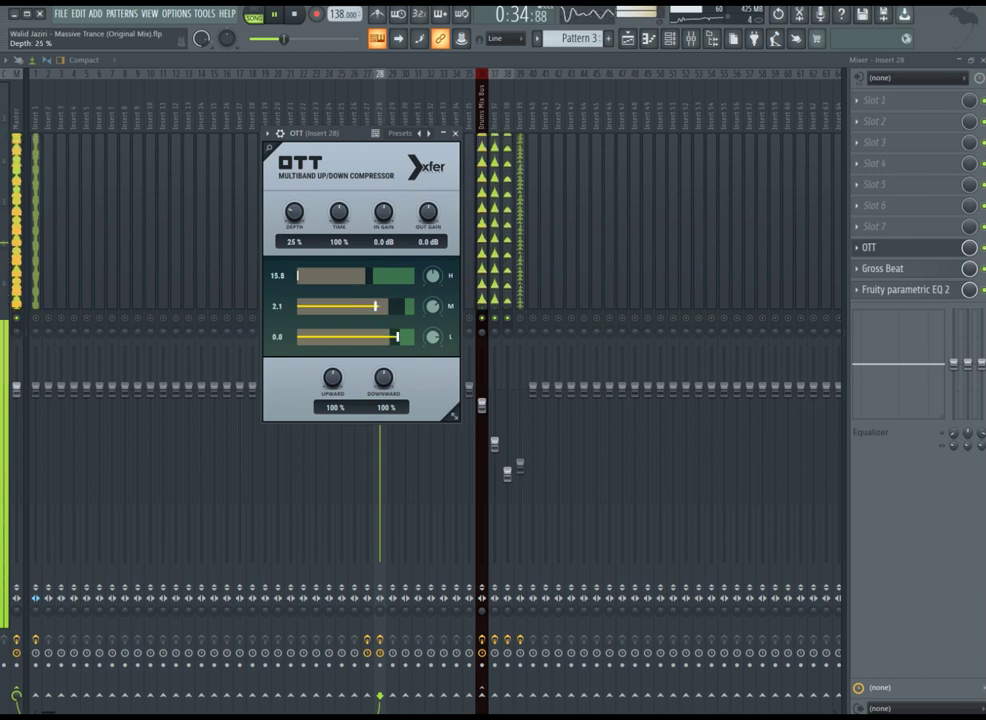
left_click(455, 133)
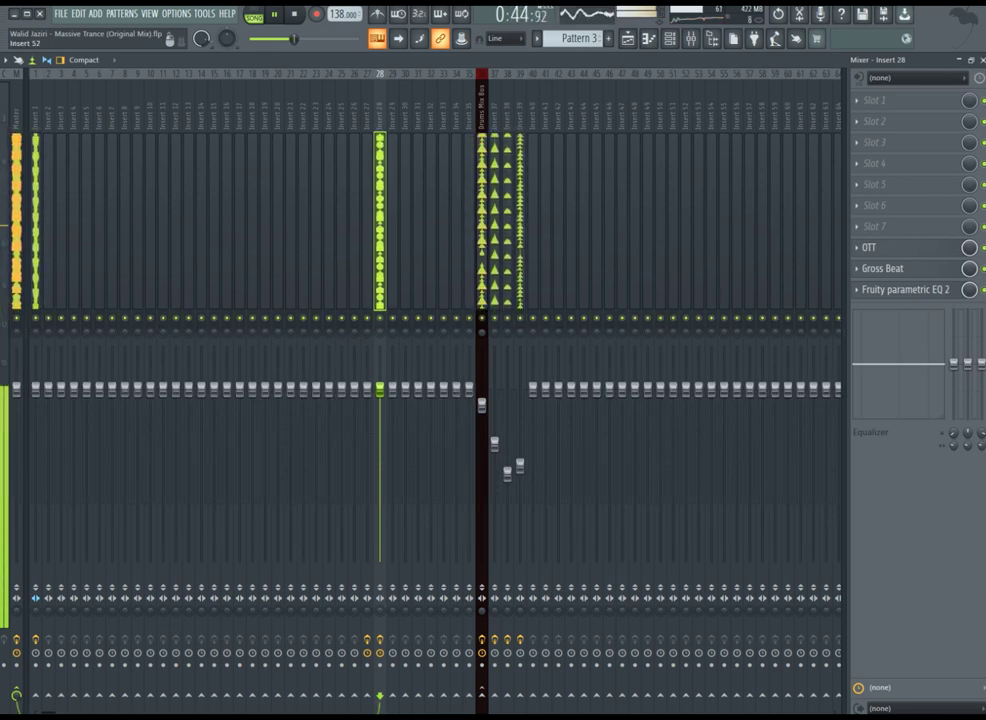
left_click(900, 289)
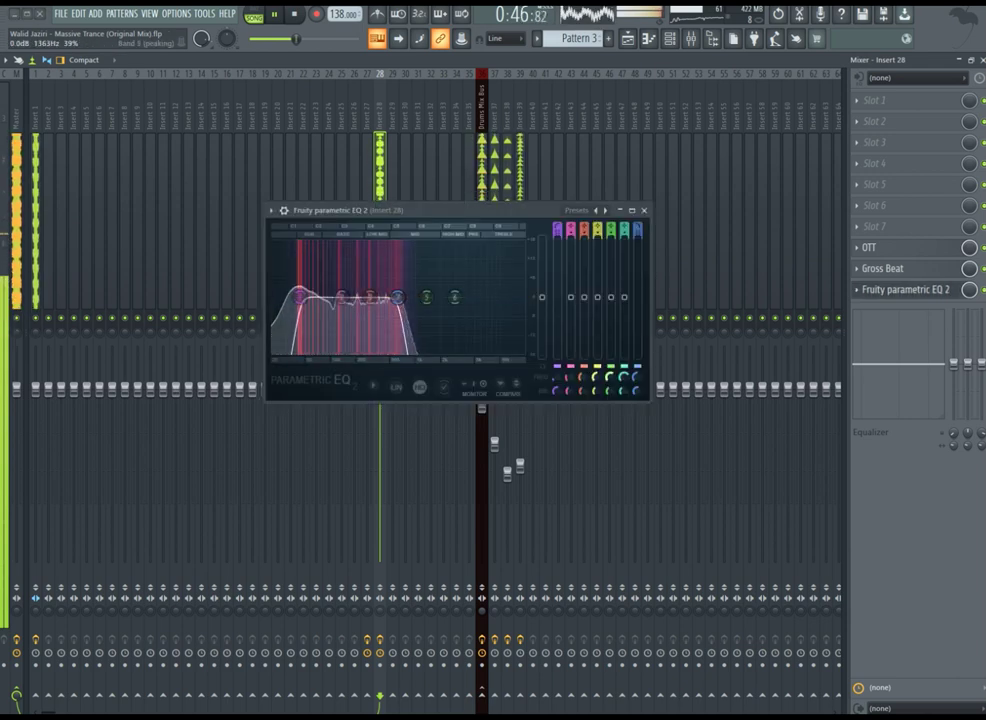
left_click_drag(300, 297, 306, 297)
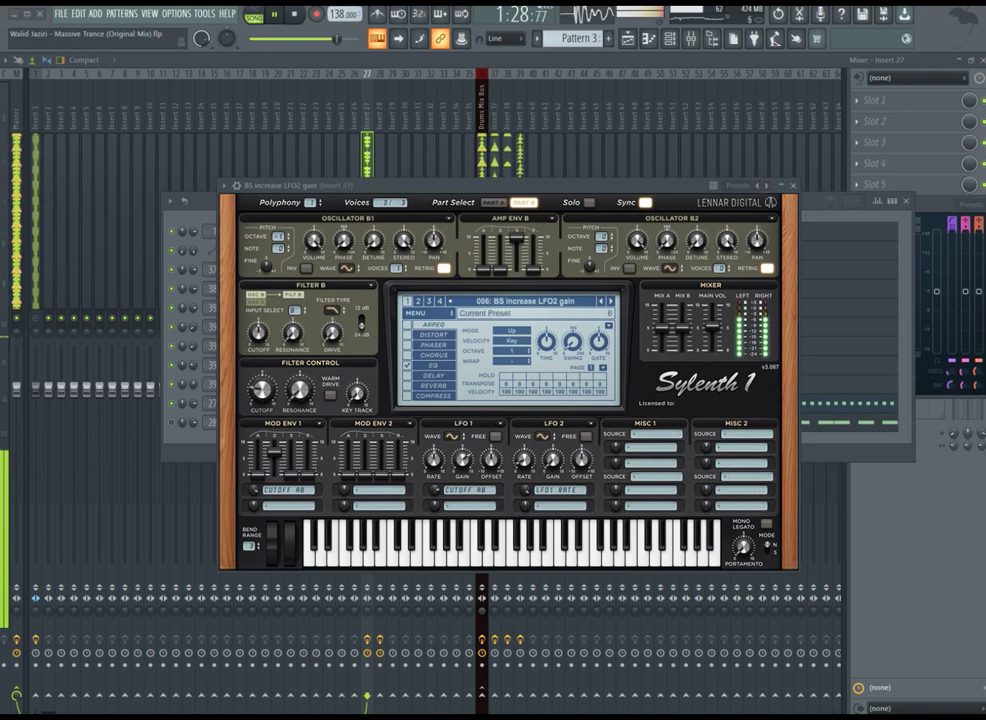
Step: Audition the BS foldback and BS beast presets in Sylenth1 on Insert 27 and load BS edgy
left_click(470, 301)
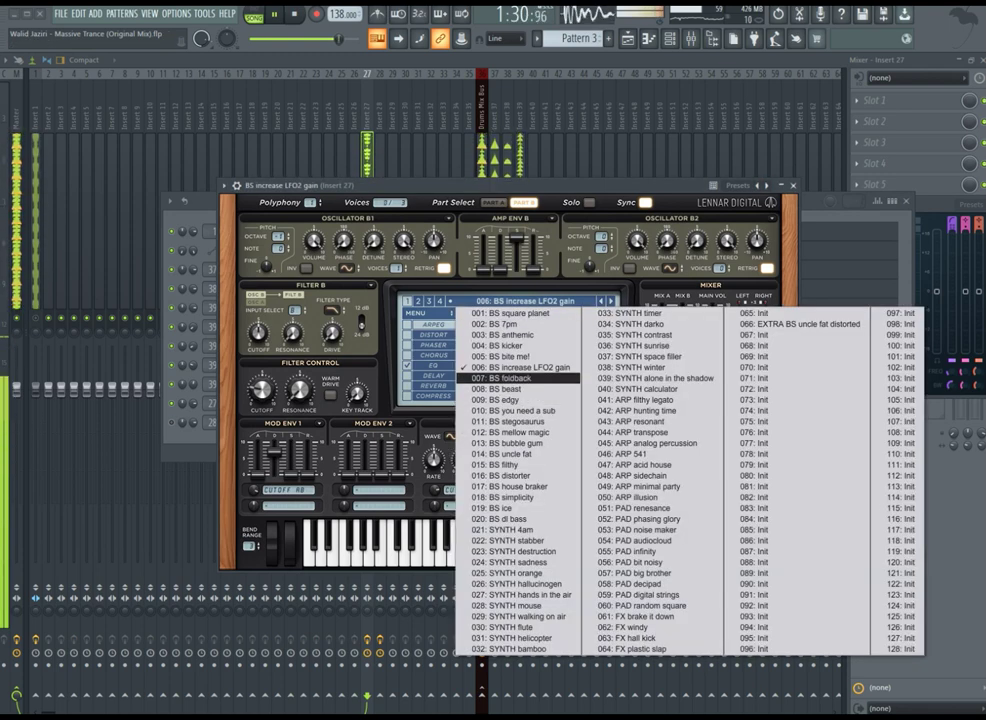
left_click(515, 378)
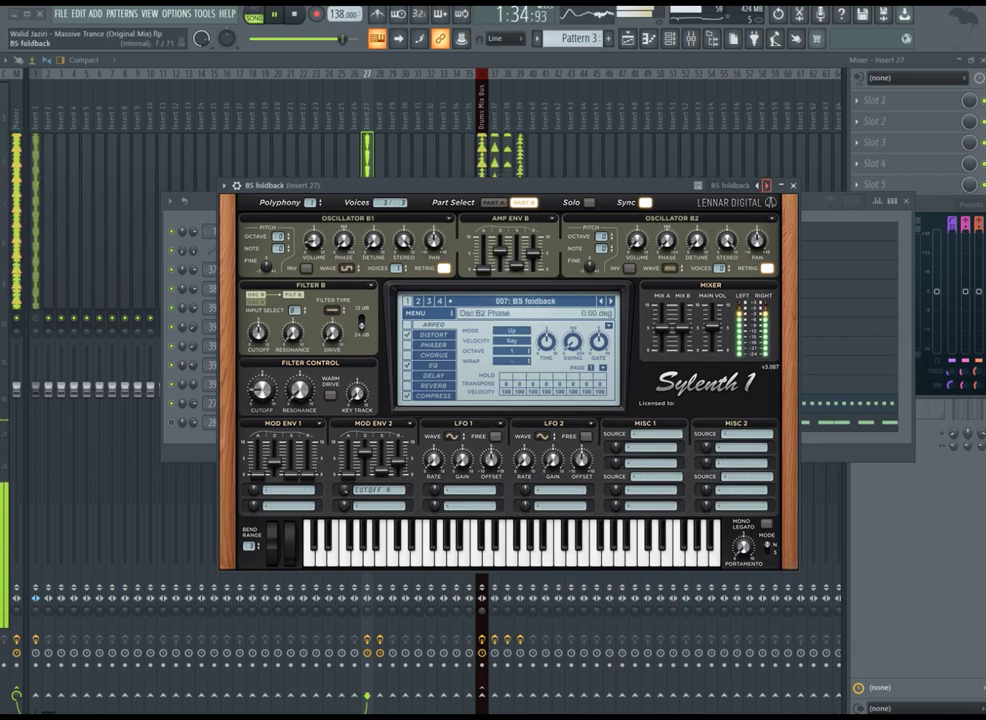
left_click(766, 185)
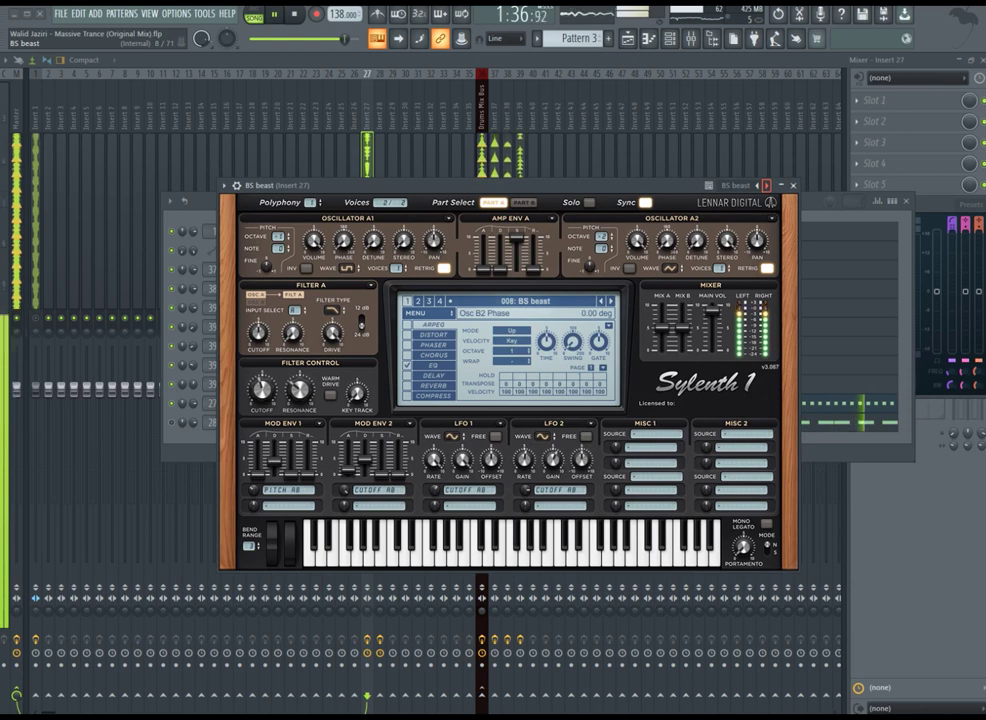
left_click(757, 185)
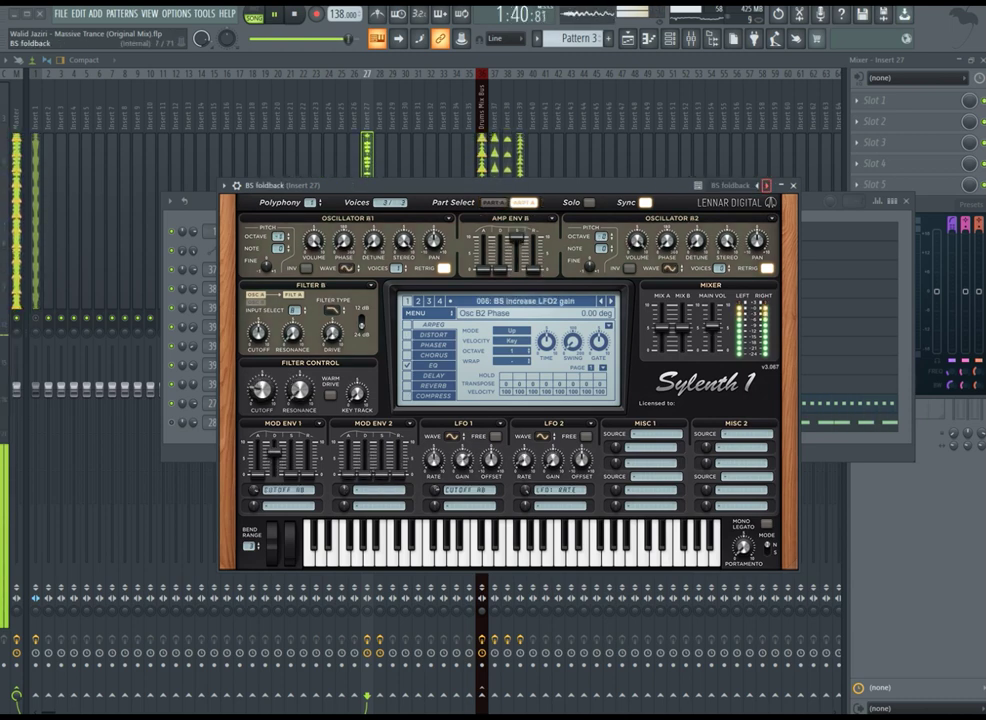
left_click(766, 185)
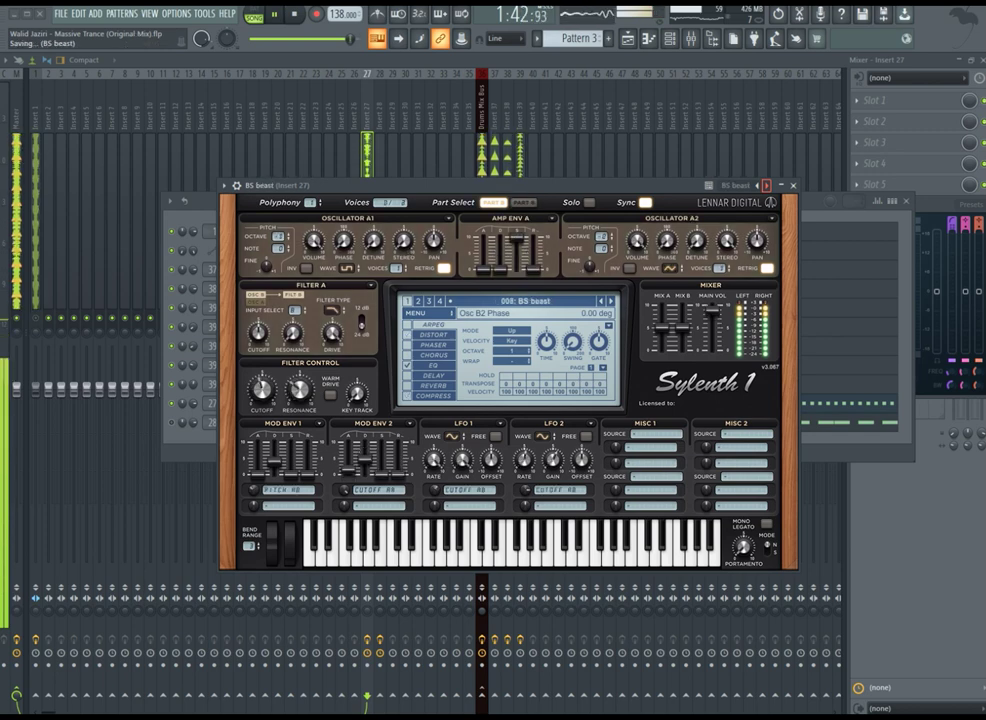
left_click(766, 185)
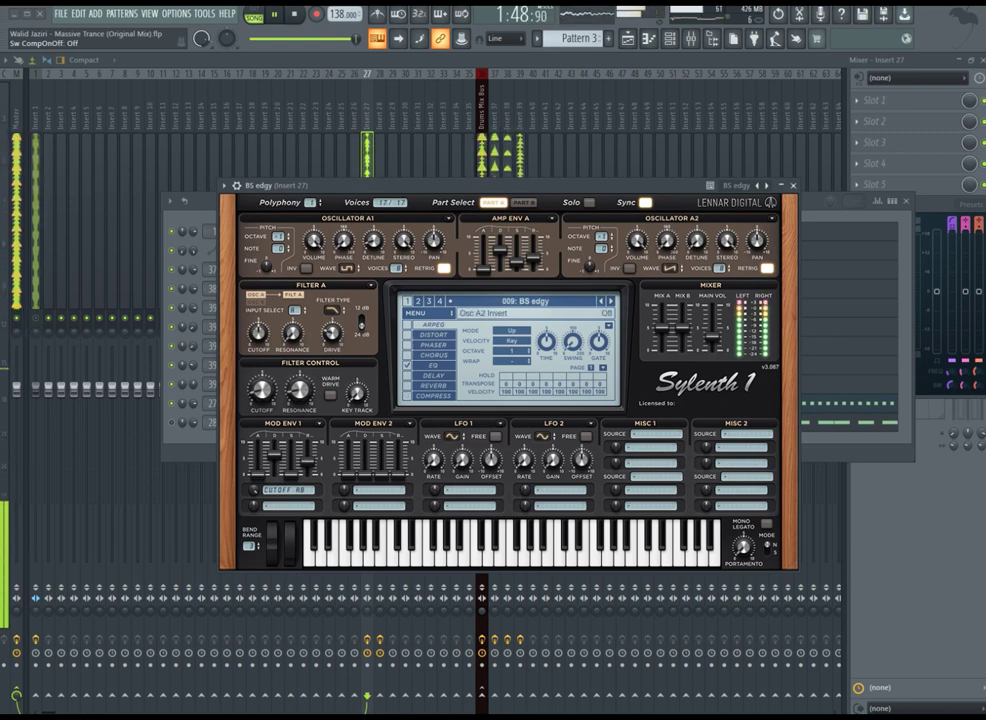
Step: Try the chorus effect and the OverDrive and FoldBack distortion types on the BS edgy preset
left_click(433, 355)
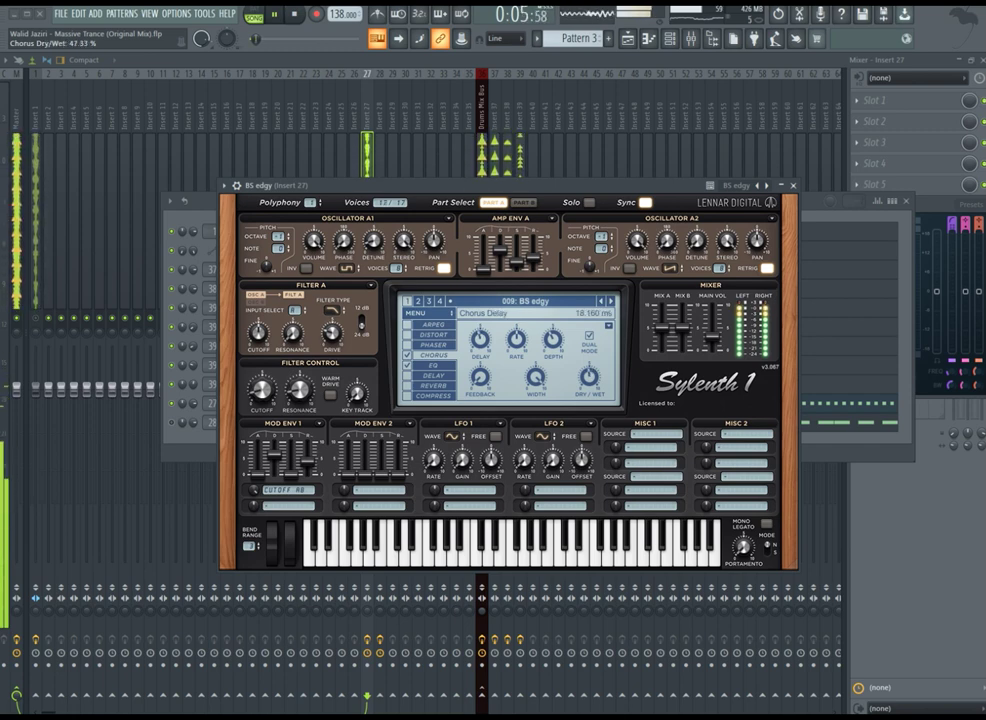
left_click(407, 334)
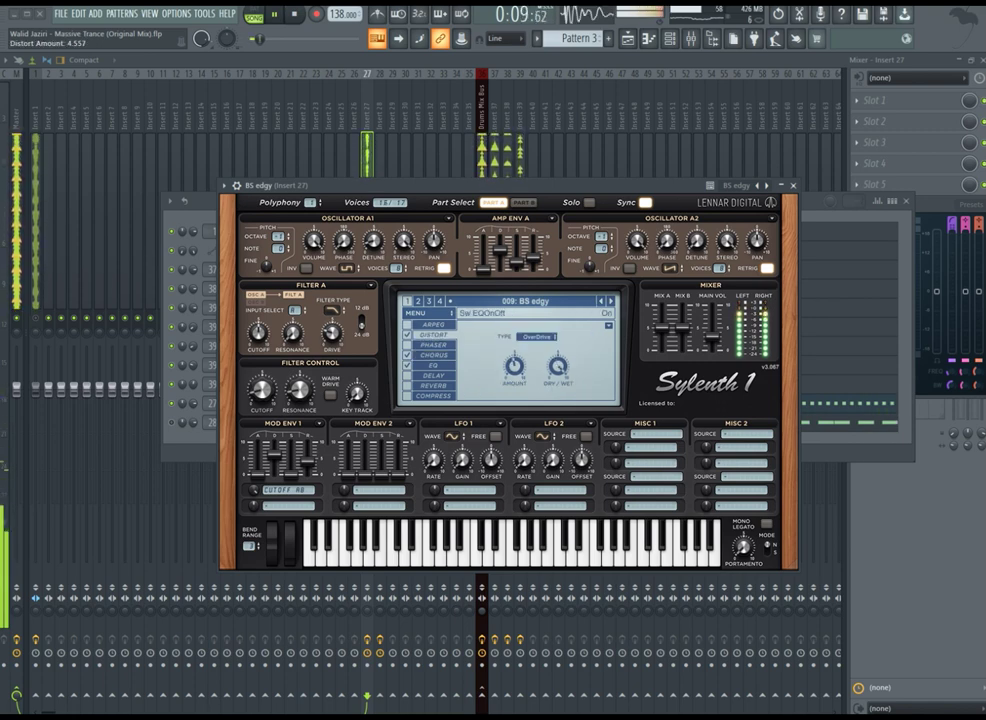
left_click(407, 355)
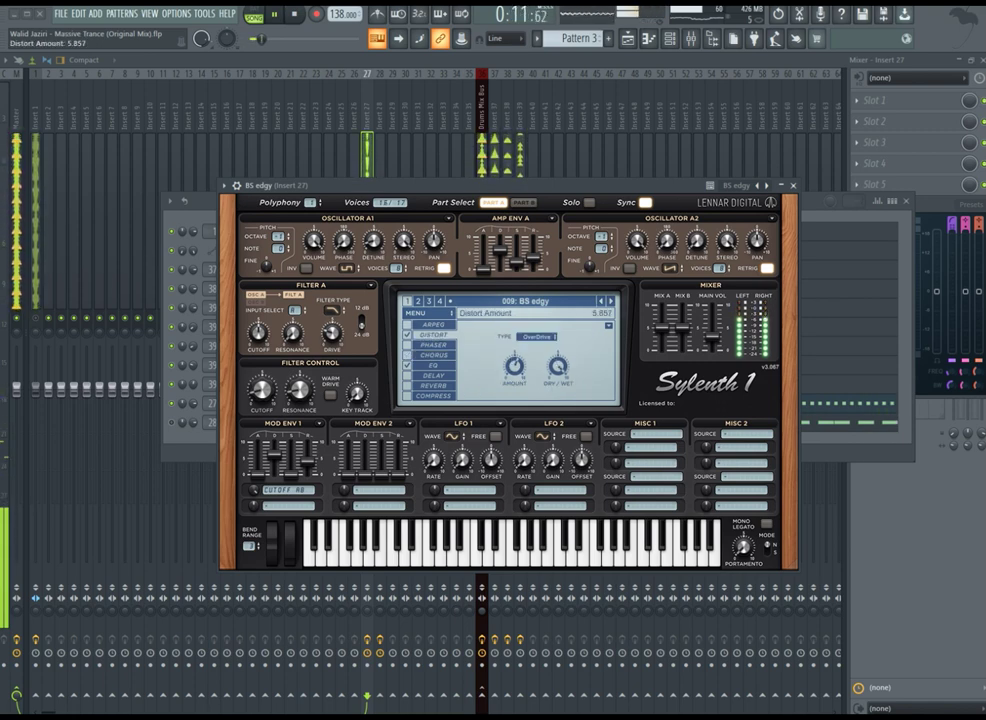
left_click(537, 336)
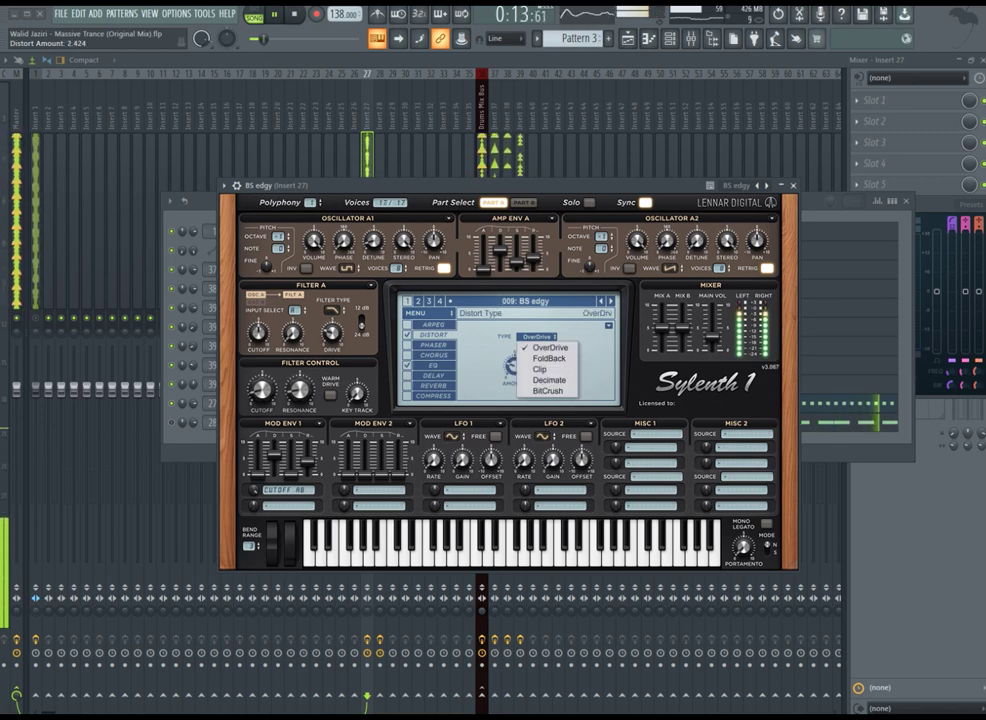
left_click(540, 358)
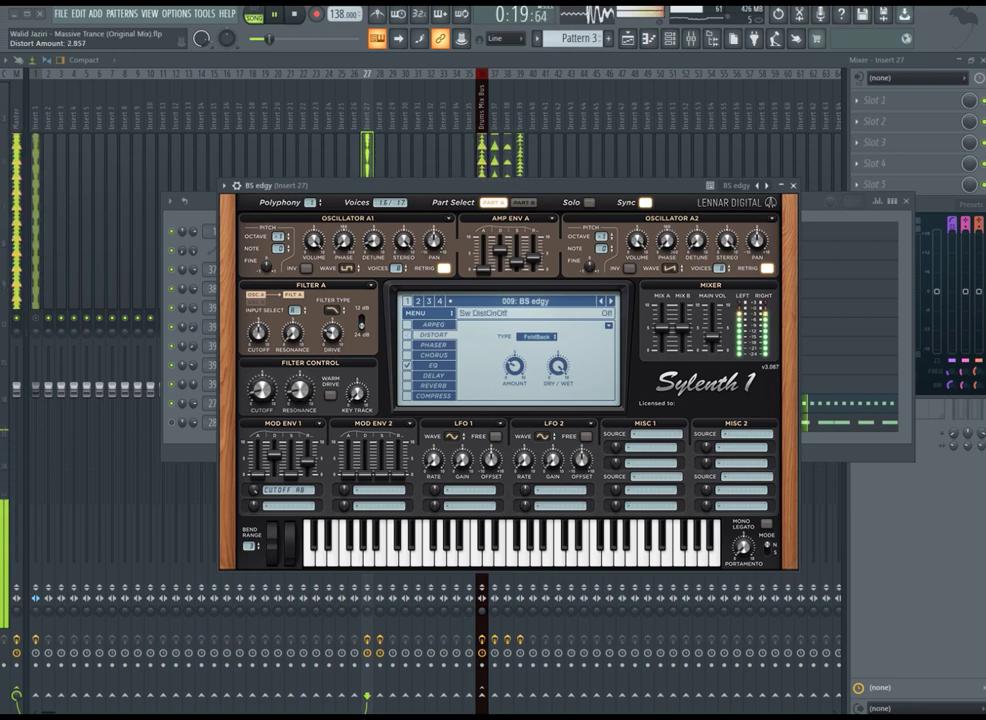
Step: Enable the compressor effect on the BS edgy preset
left_click(407, 396)
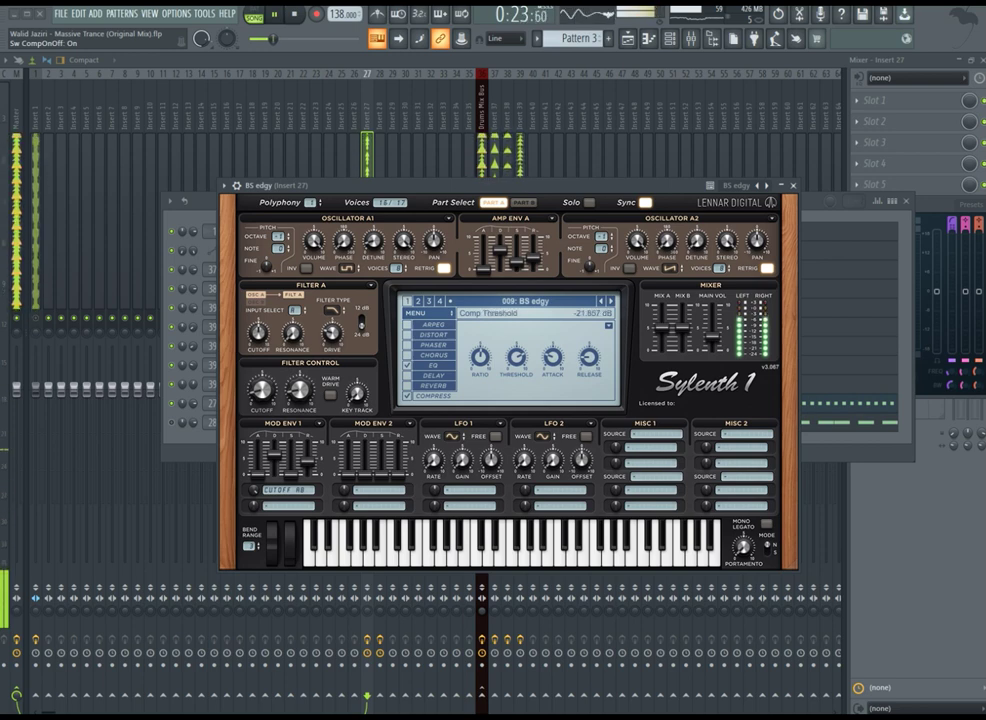
Step: Adjust the threshold and release of the BS edgy compressor and set its ratio to about 3.4:1
left_click_drag(516, 357, 516, 349)
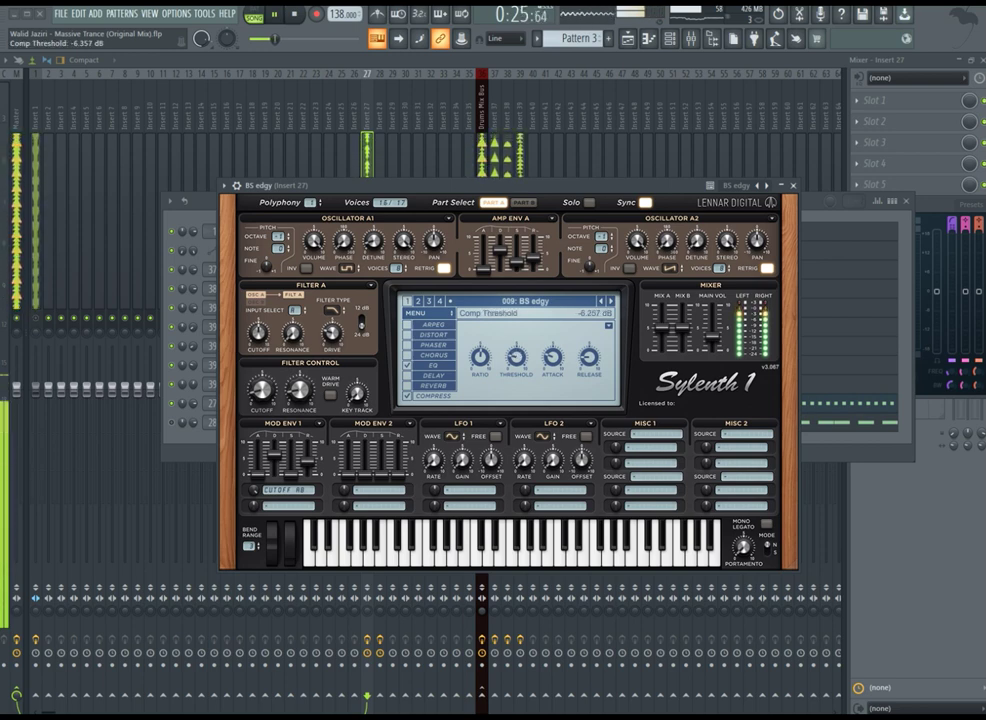
left_click_drag(516, 357, 516, 355)
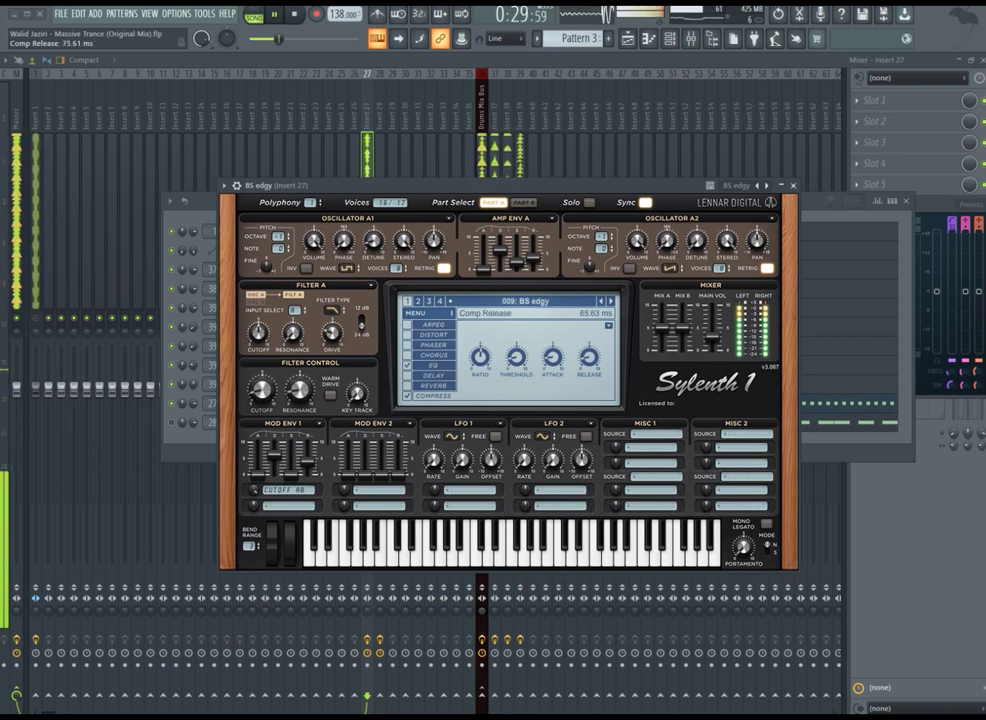
left_click_drag(589, 357, 589, 351)
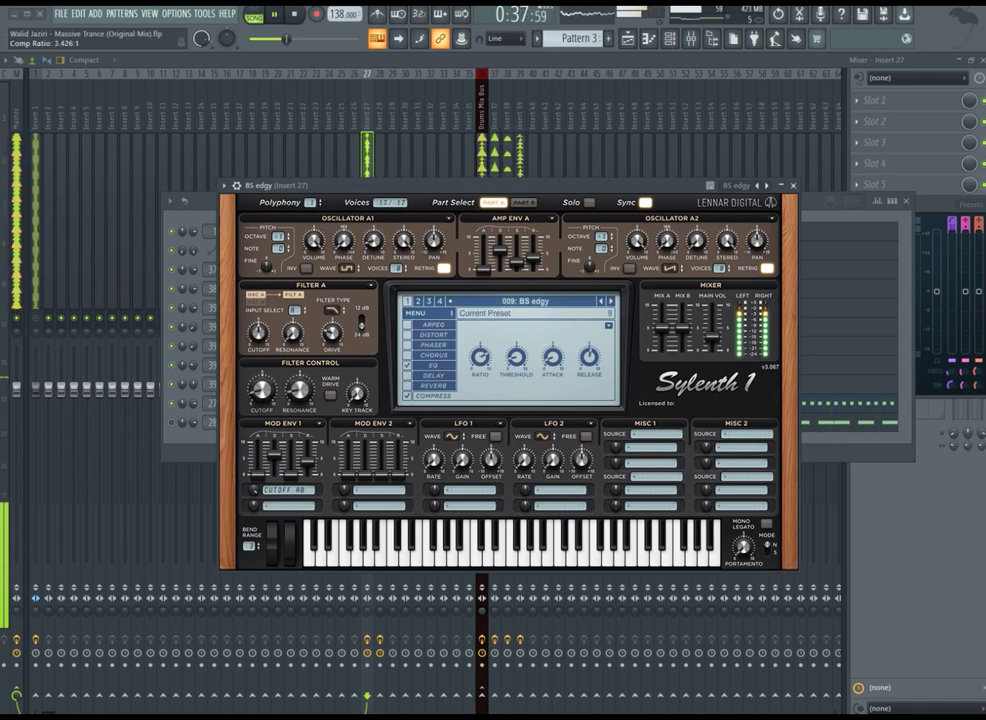
left_click(793, 186)
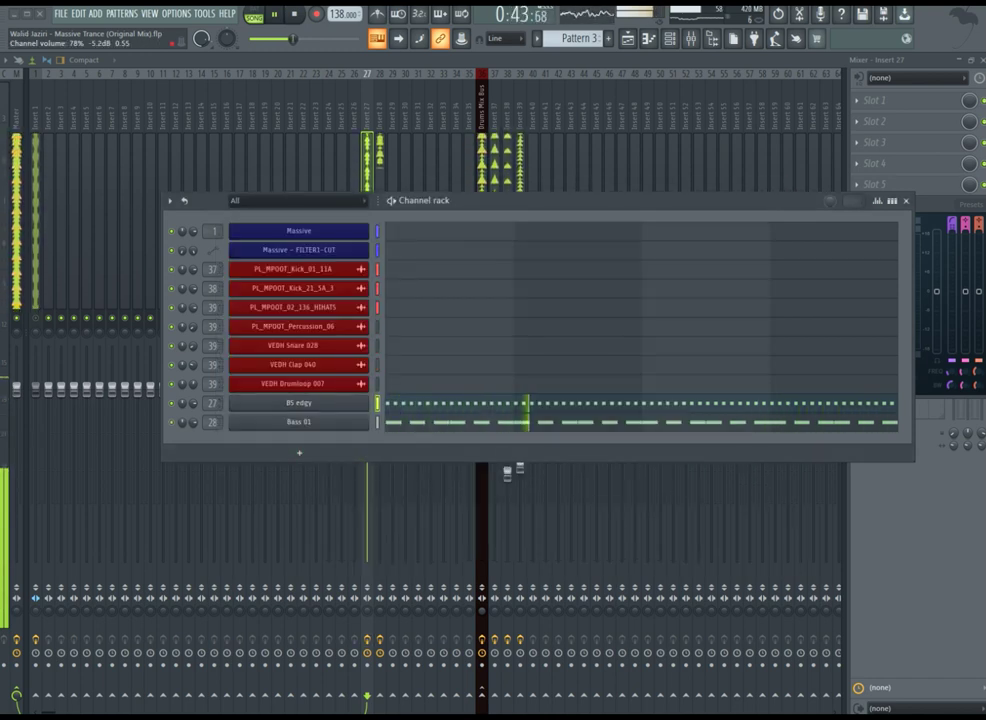
Step: View the Bass 01 notes in the piano roll and return to the mixer with the channel rack closed
left_click(444, 422)
key("F7")
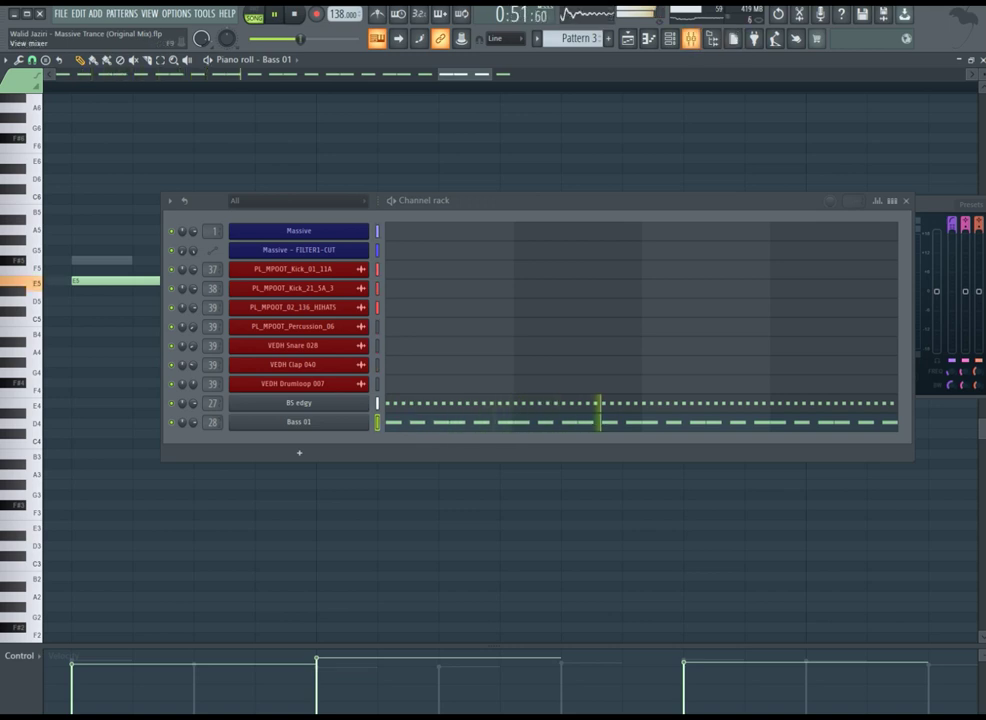
key("F9")
left_click(906, 201)
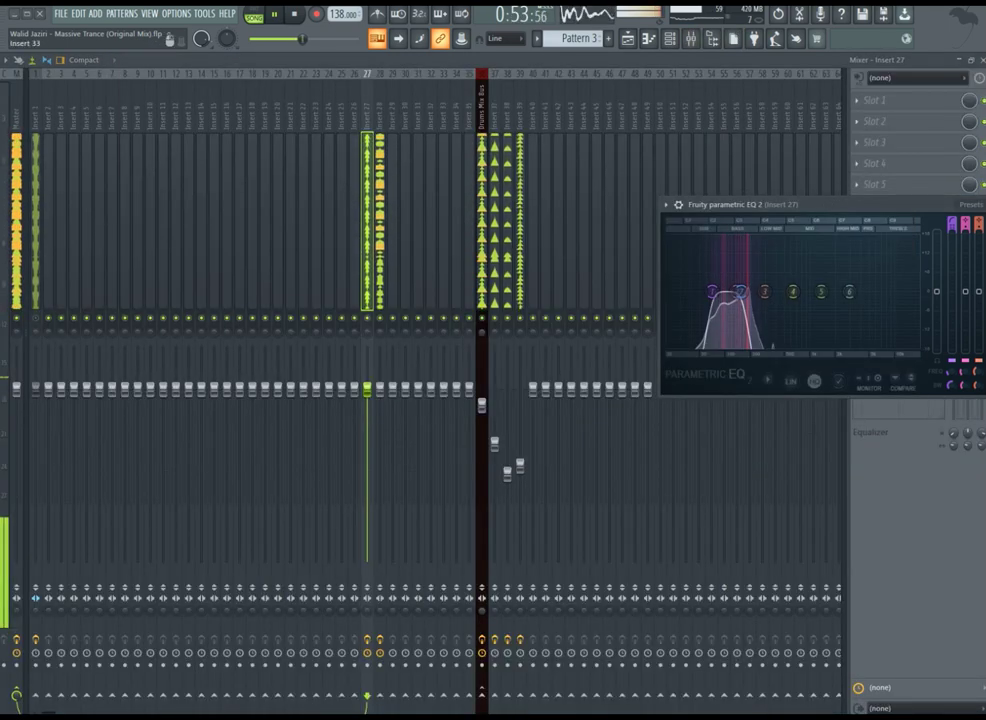
Step: Narrow the pass band of the Fruity parametric EQ 2 on Insert 28 by raising the low cut and lowering the high cut
left_click(380, 230)
left_click_drag(800, 204, 511, 204)
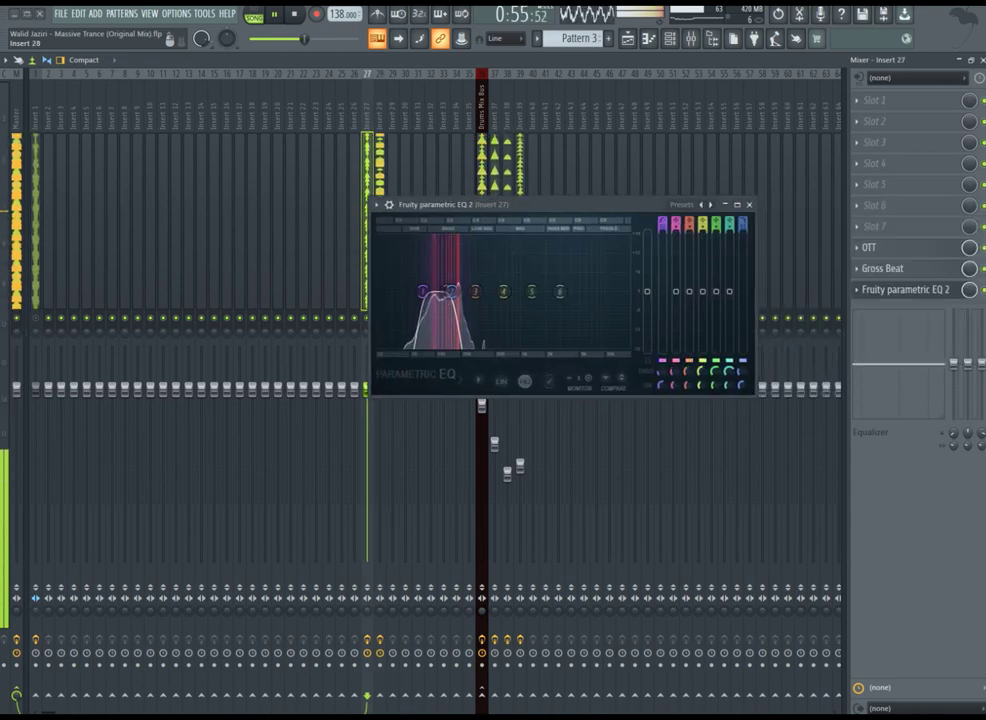
left_click(380, 168)
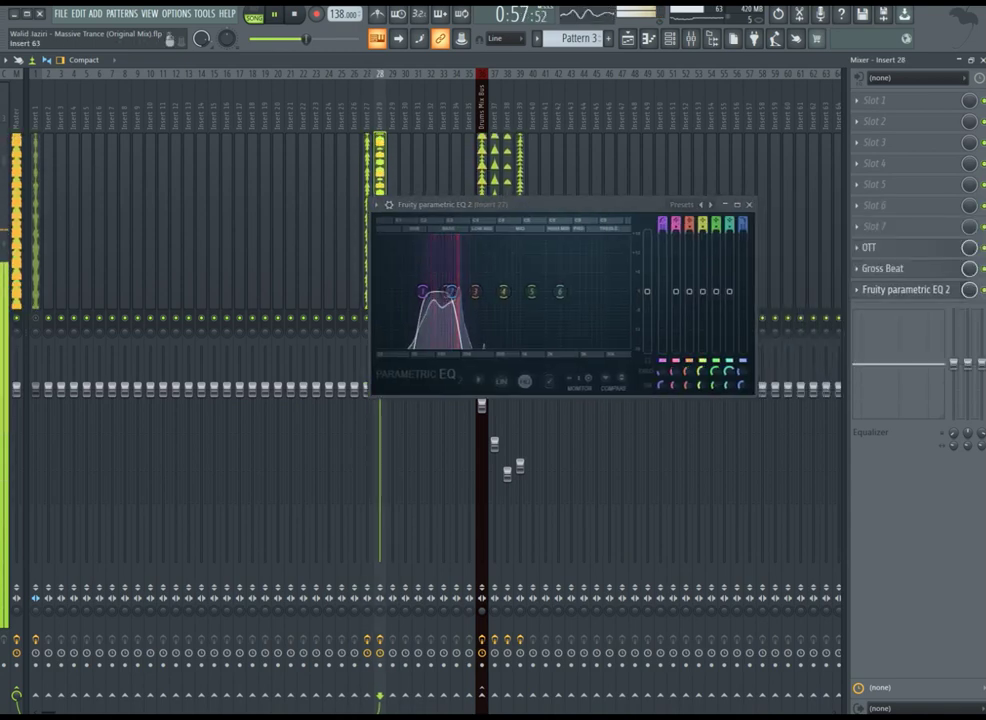
left_click(906, 290)
left_click_drag(480, 204, 514, 233)
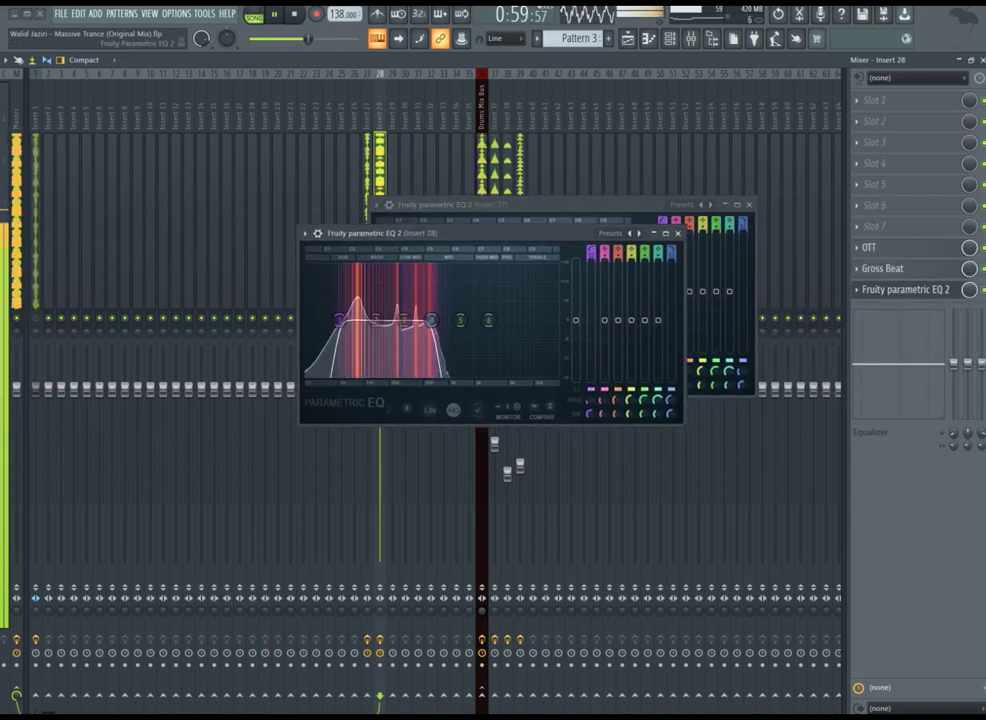
left_click_drag(431, 320, 353, 320)
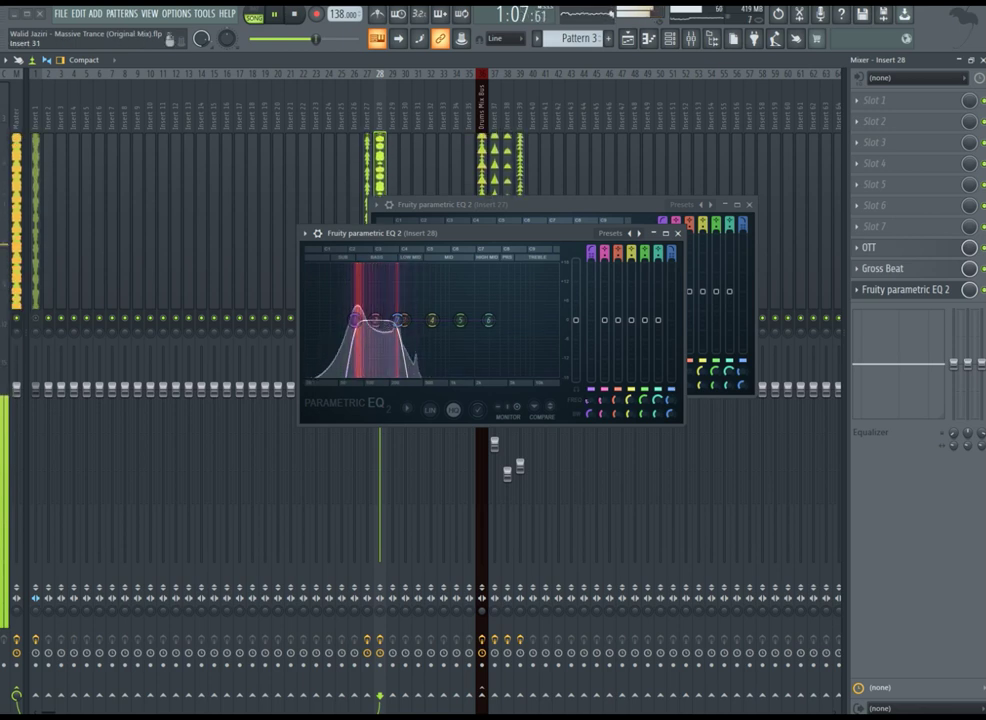
Step: Set the OTT depth on Insert 28 to 15 %, adjust its band thresholds and close the plugin windows
left_click(878, 248)
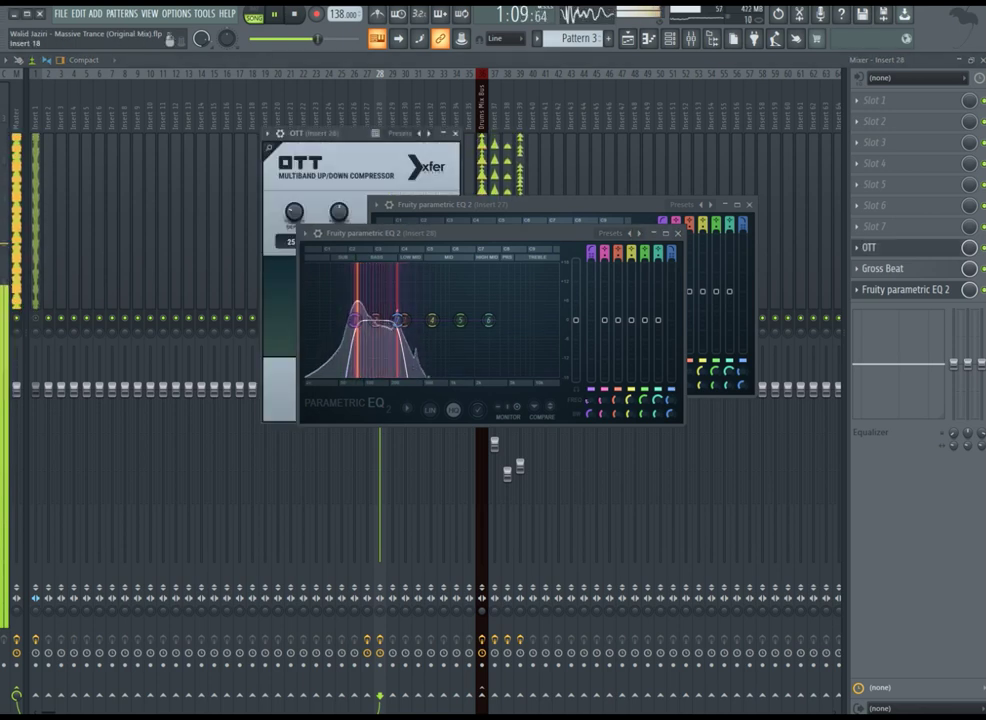
left_click(267, 133)
left_click(289, 399)
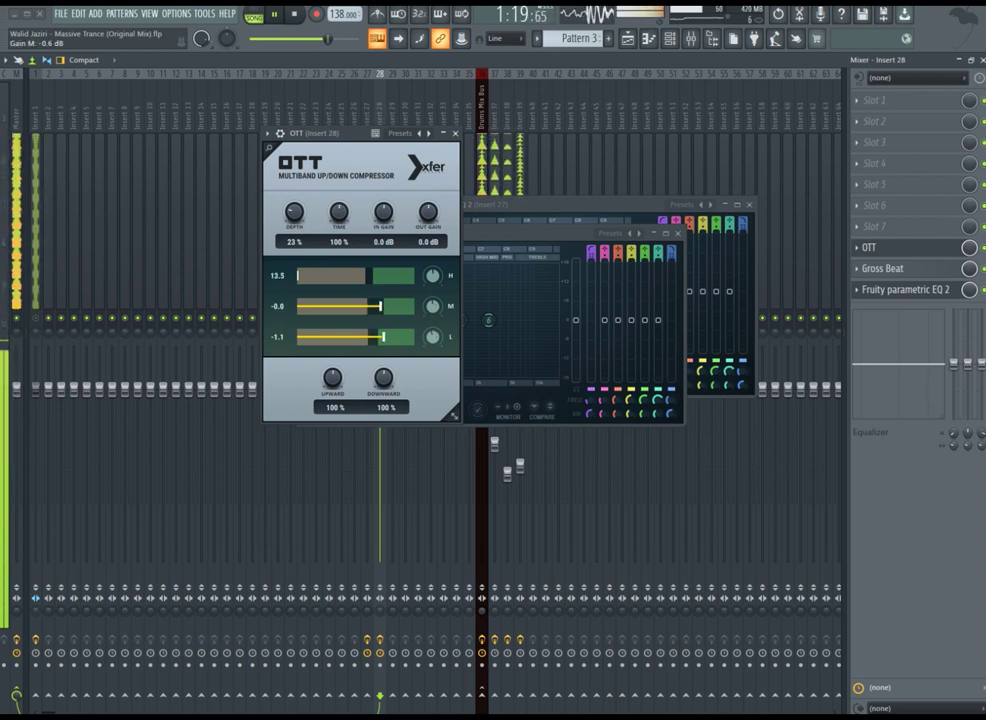
left_click_drag(294, 212, 294, 205)
left_click_drag(366, 276, 377, 276)
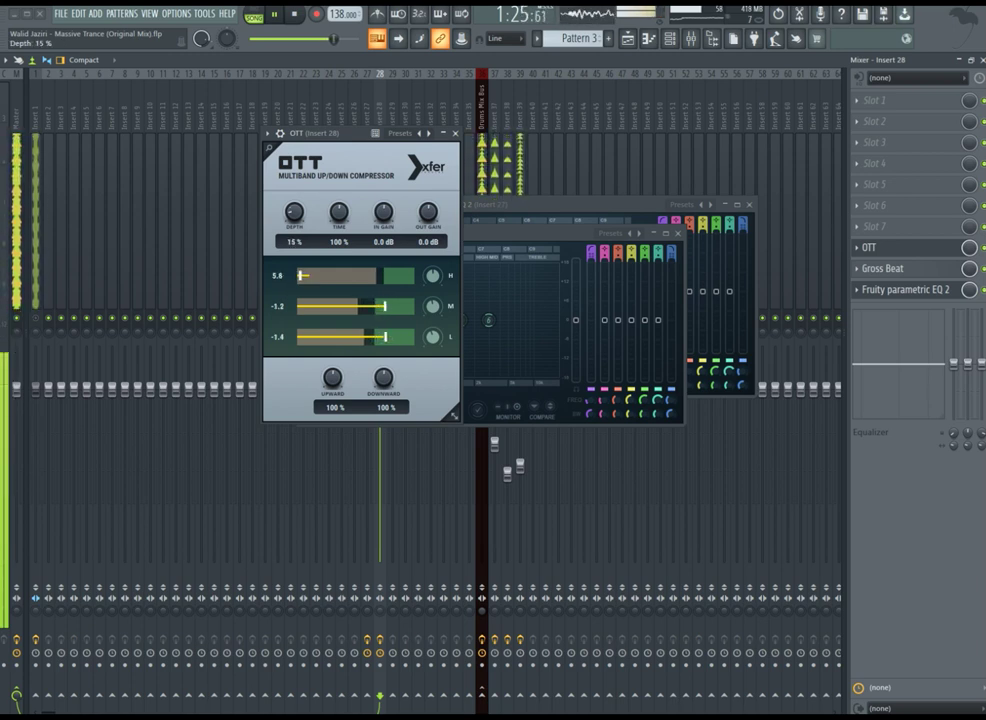
left_click(456, 133)
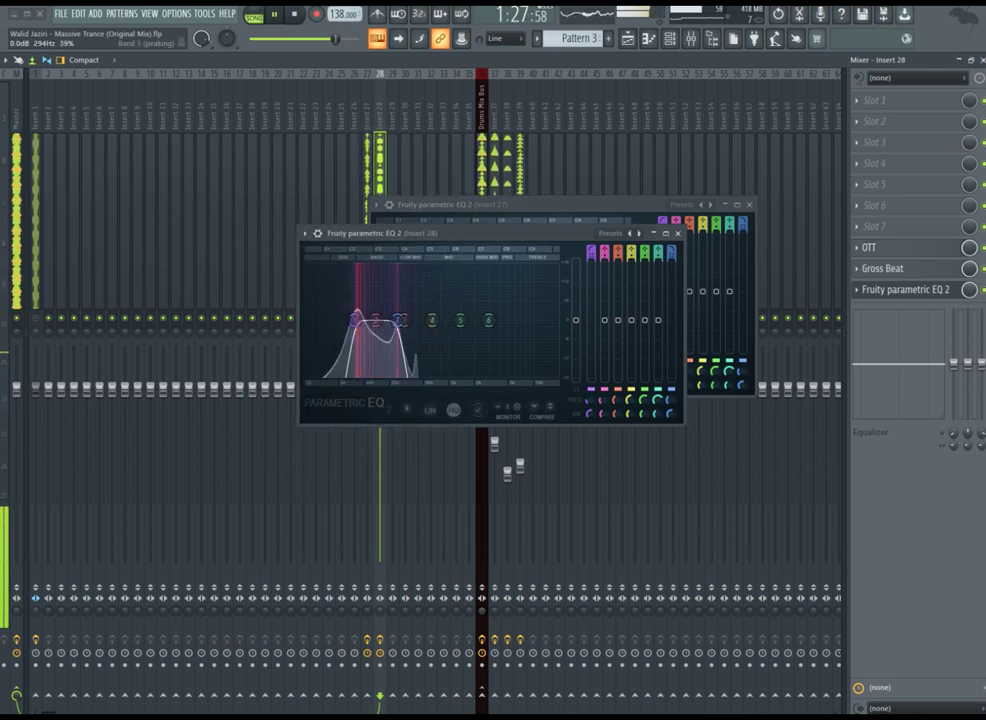
left_click(678, 233)
left_click(749, 204)
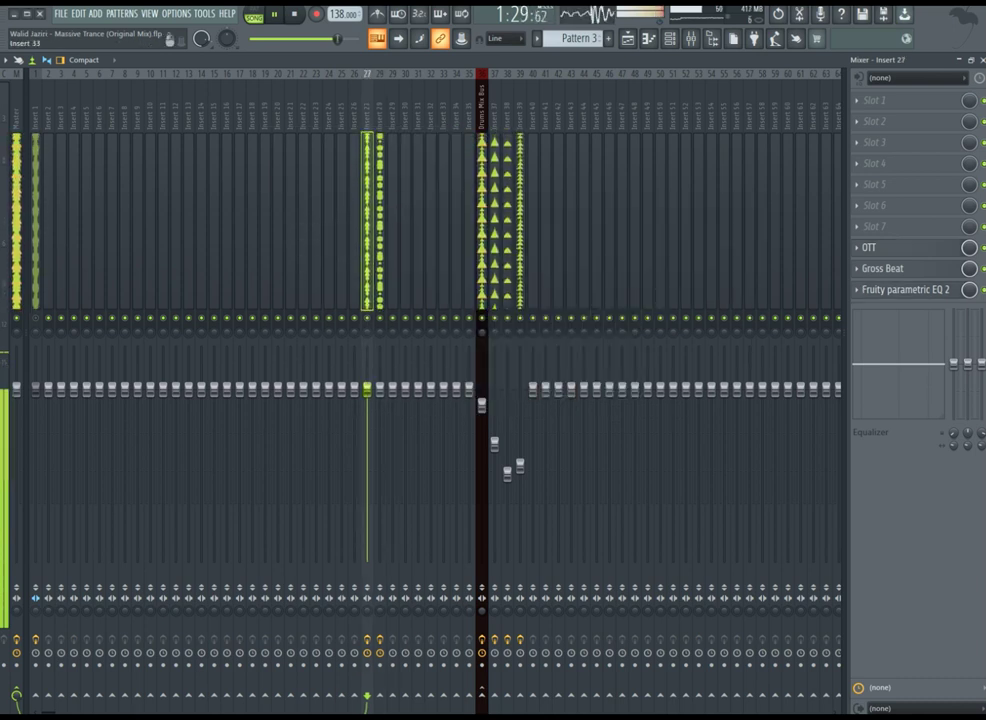
Step: Unmute Insert 1 and check the full mix in the Fruity parametric EQ 2 on the Master
left_click(35, 318)
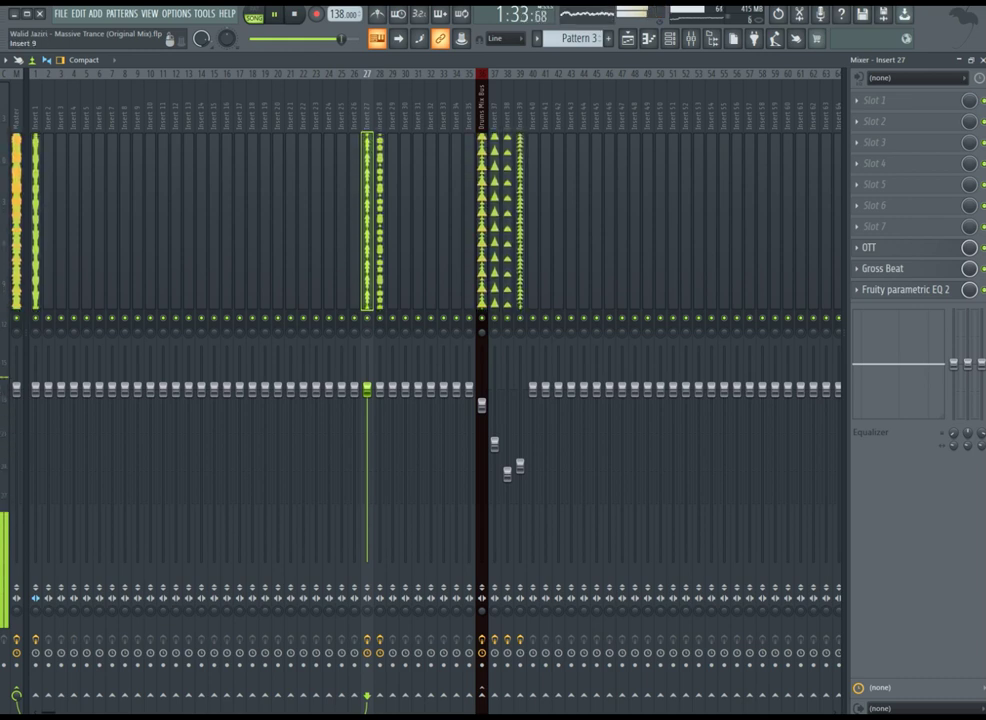
left_click(16, 240)
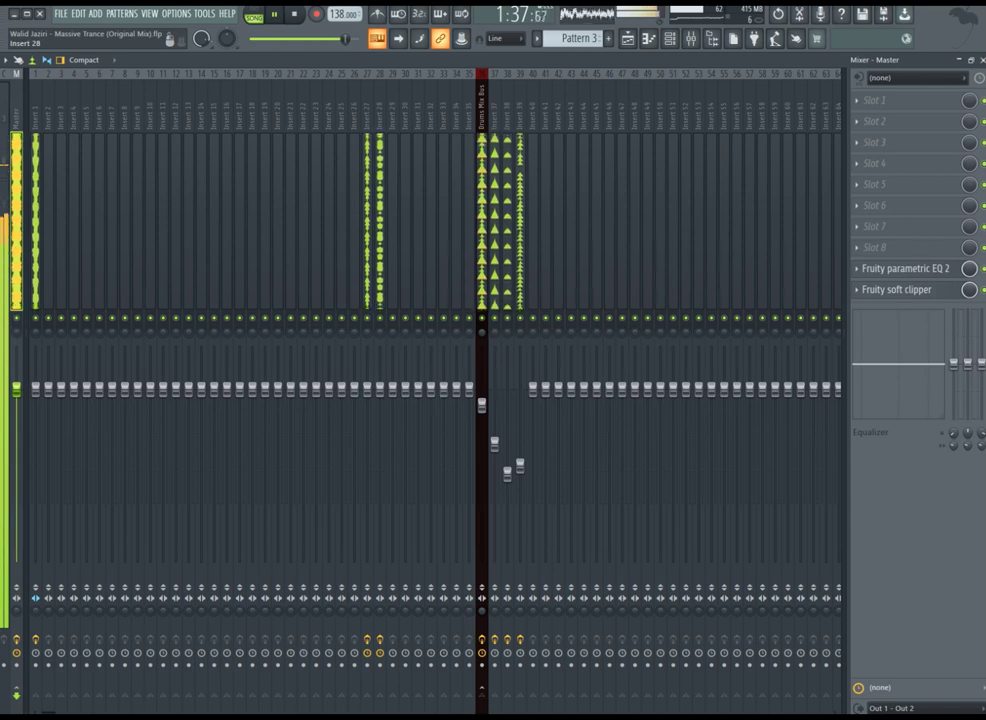
left_click(906, 269)
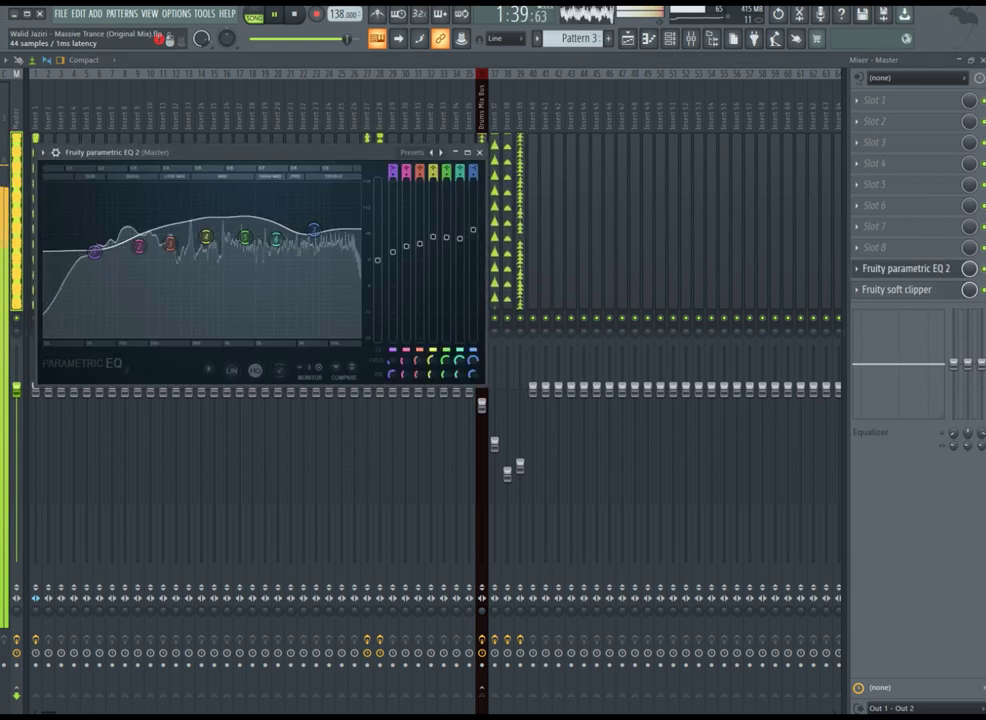
left_click(906, 269)
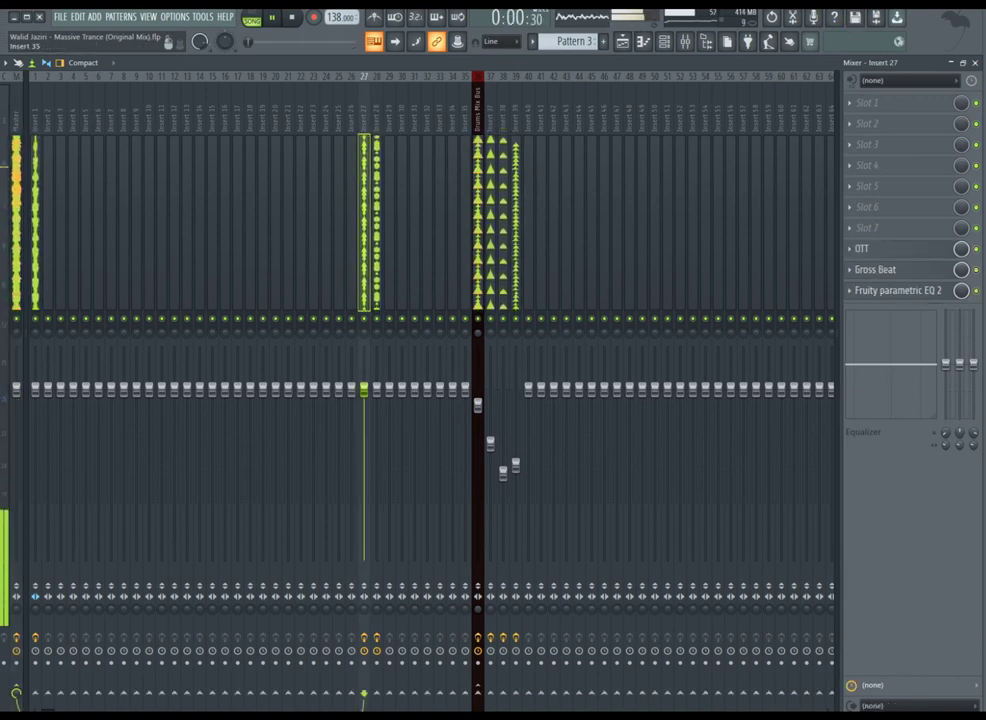
Step: Mute Insert 1 and Insert 28 while comparing the bass inserts against the Master
left_click(35, 222)
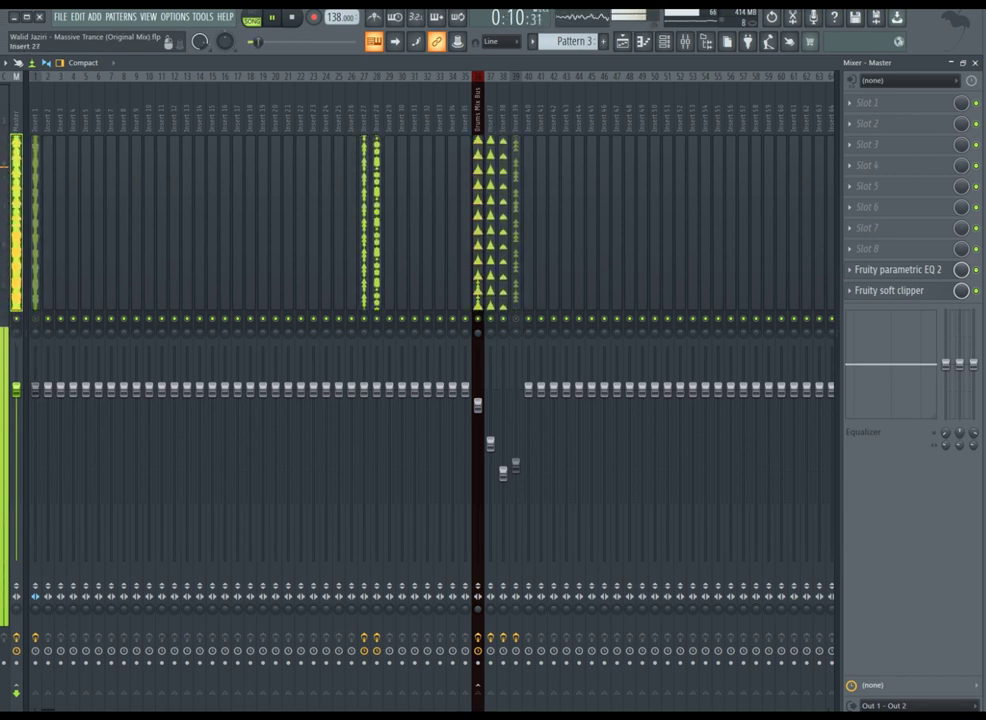
left_click(364, 222)
left_click(377, 222)
left_click(364, 222)
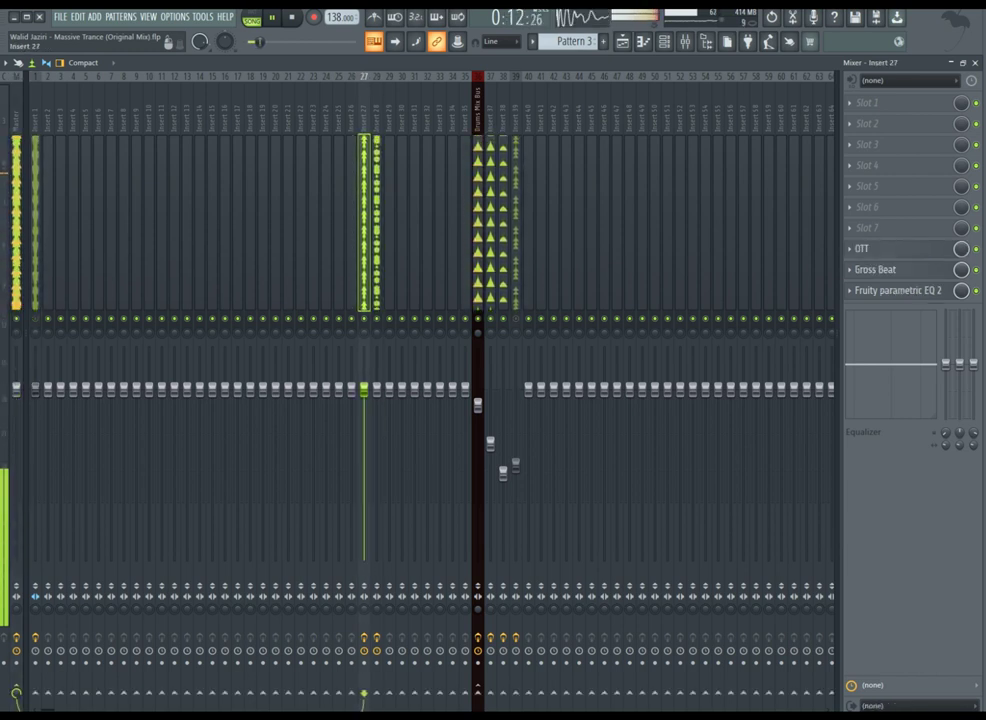
left_click(16, 222)
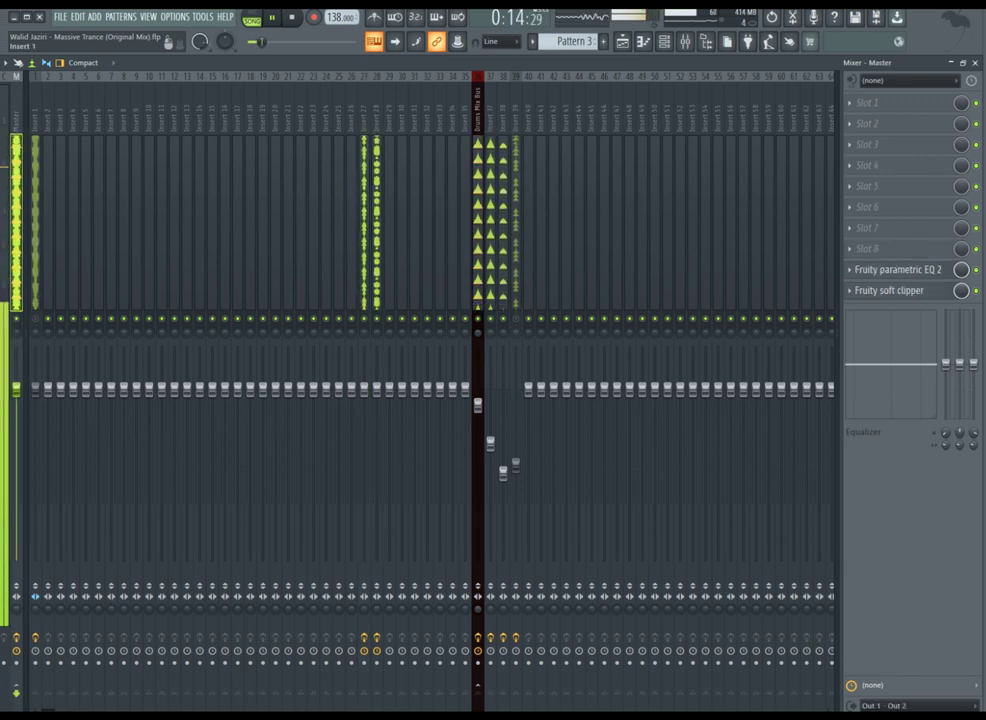
left_click(35, 222)
left_click(377, 222)
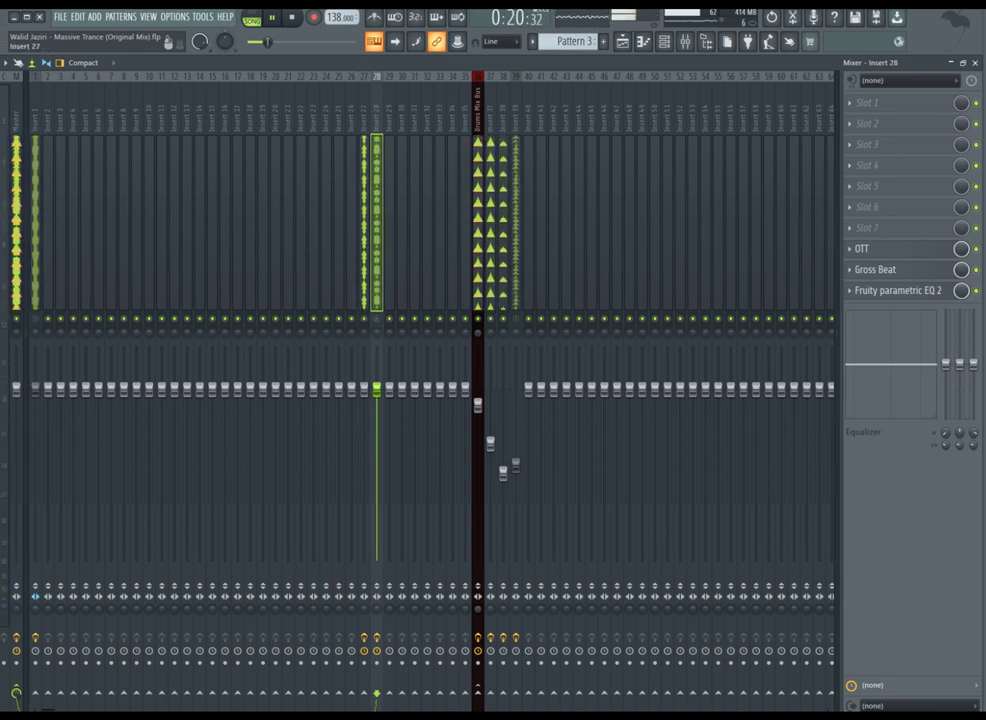
left_click(364, 222)
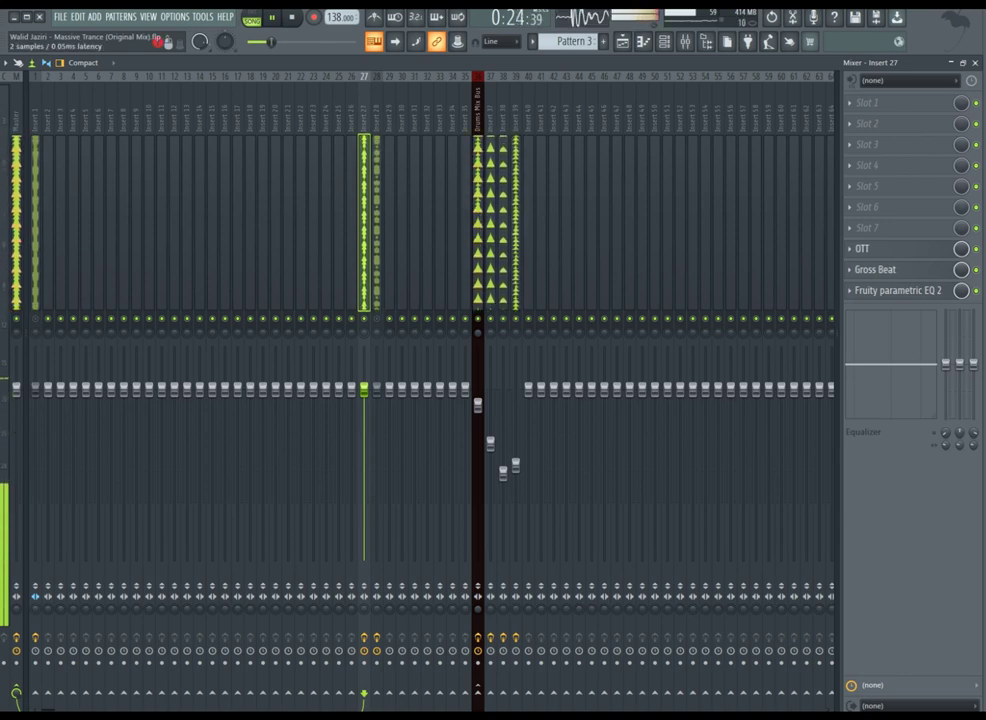
Step: Unmute the PL_MPOOT_02_136_HIHATS track in the playlist and restart the song from the beginning
key("F6")
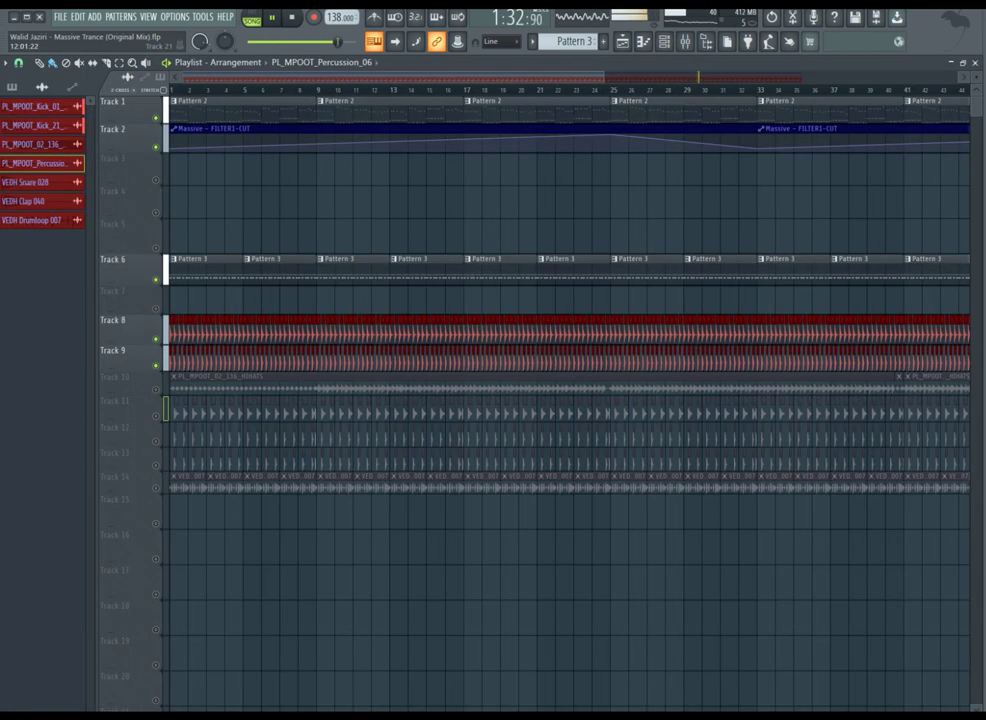
left_click(155, 390)
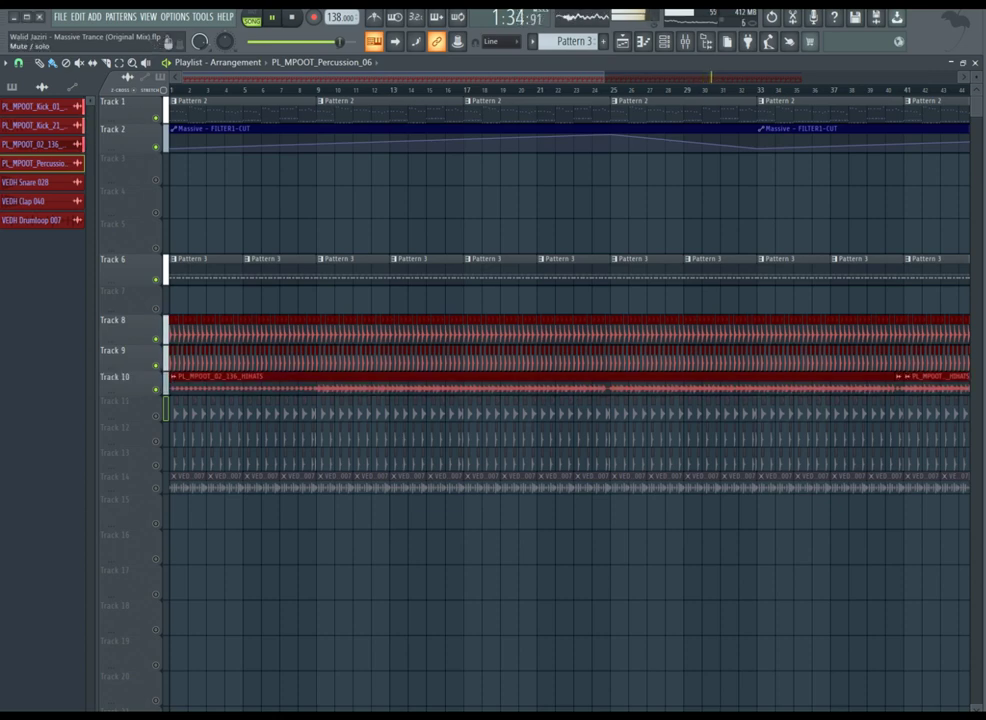
left_click_drag(400, 77, 780, 77)
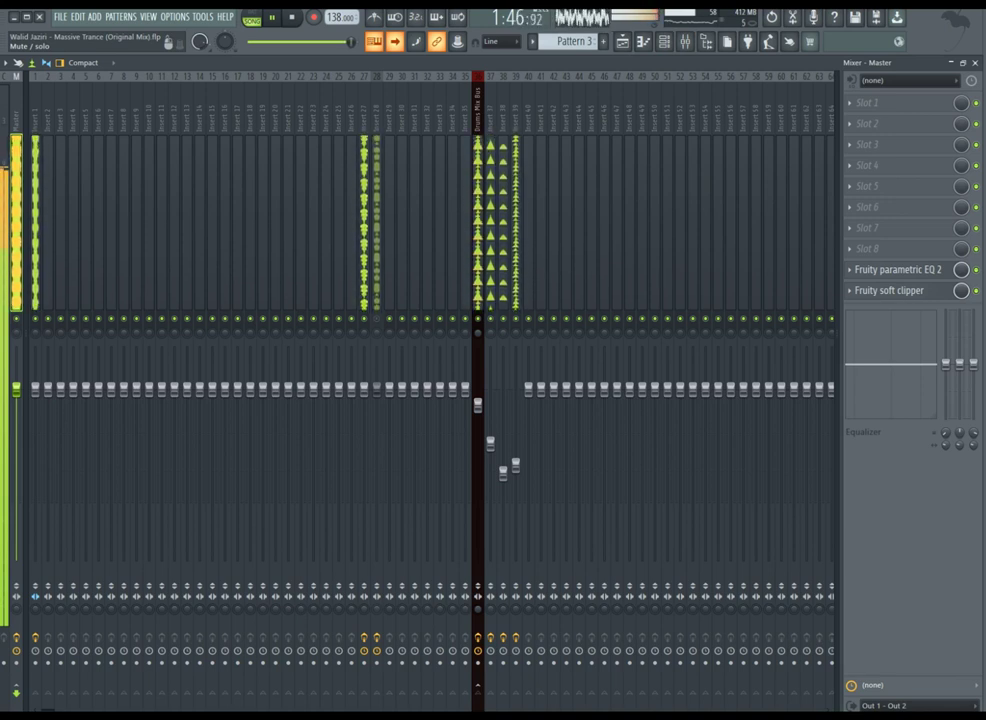
key("space")
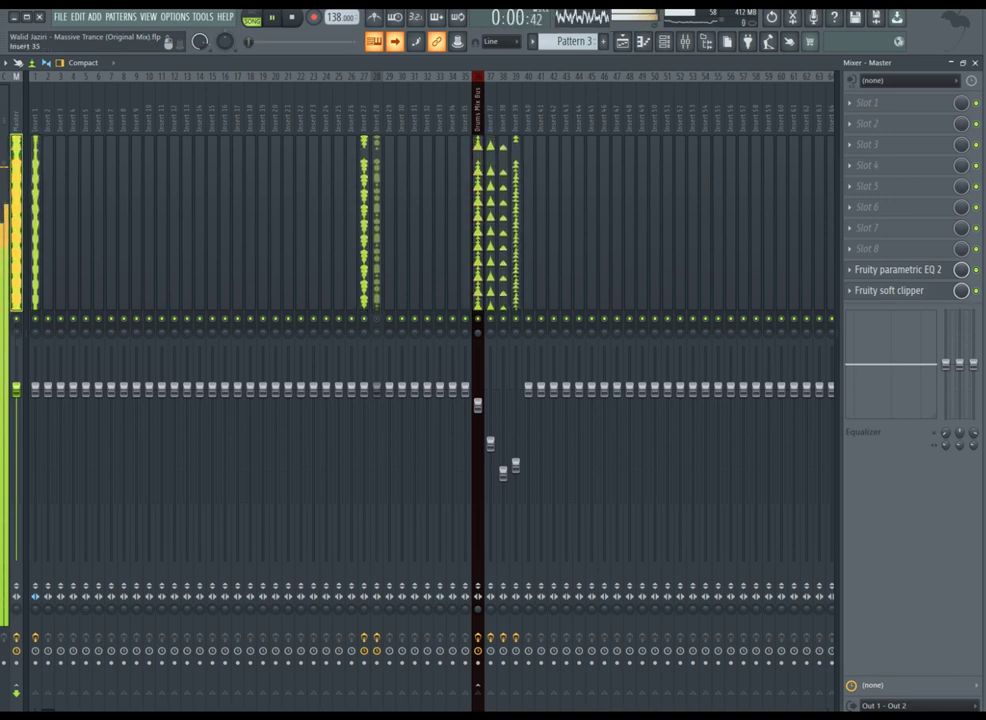
key("space")
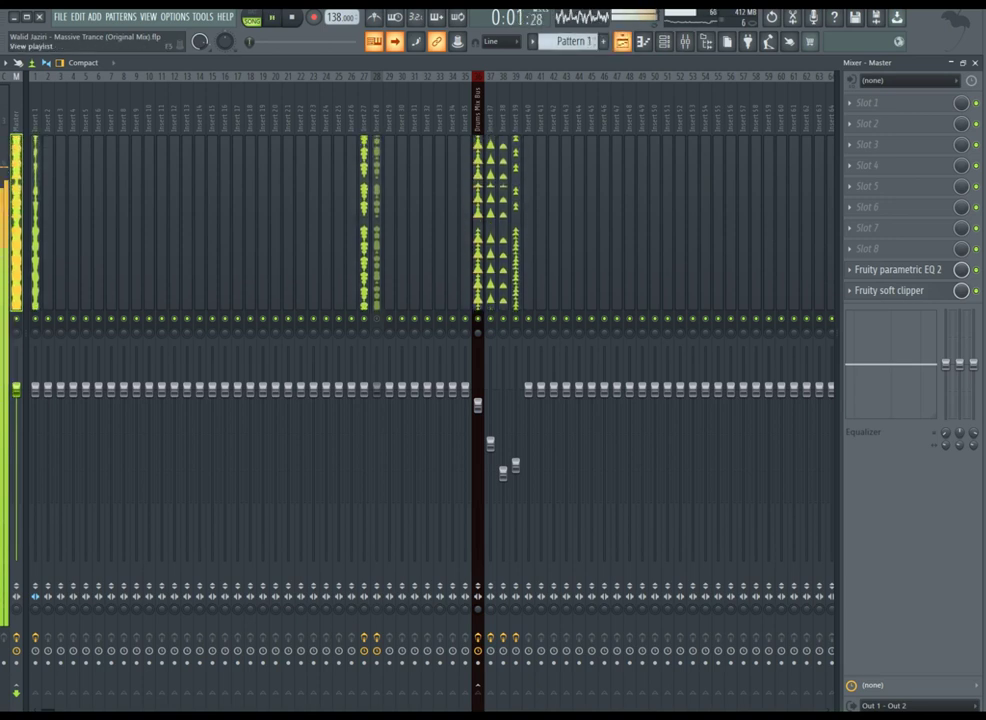
Step: Examine the ghost notes of Pattern 1 and Pattern 2 in the BS edgy piano roll and stop playback
left_click(643, 41)
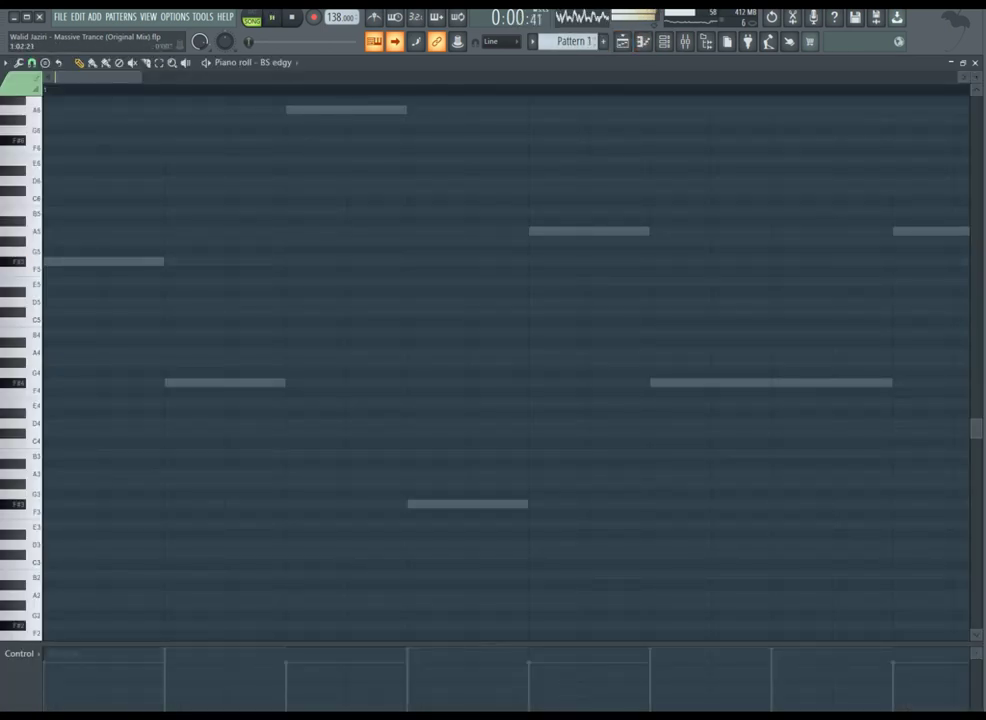
scroll(226, 181, "down", 8)
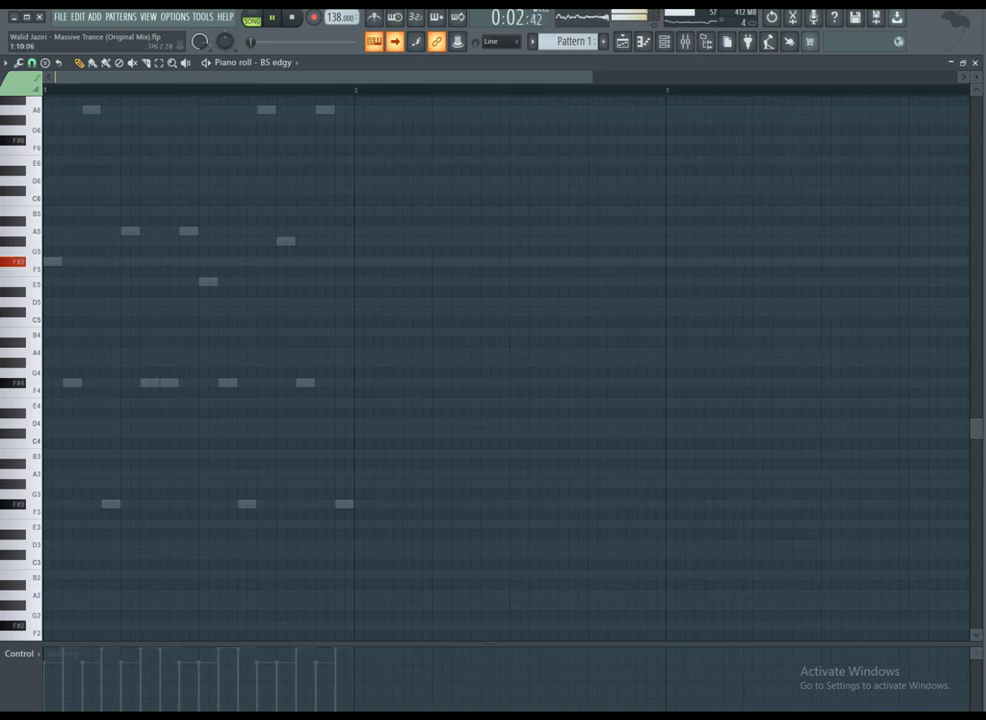
scroll(505, 365, "up", 3)
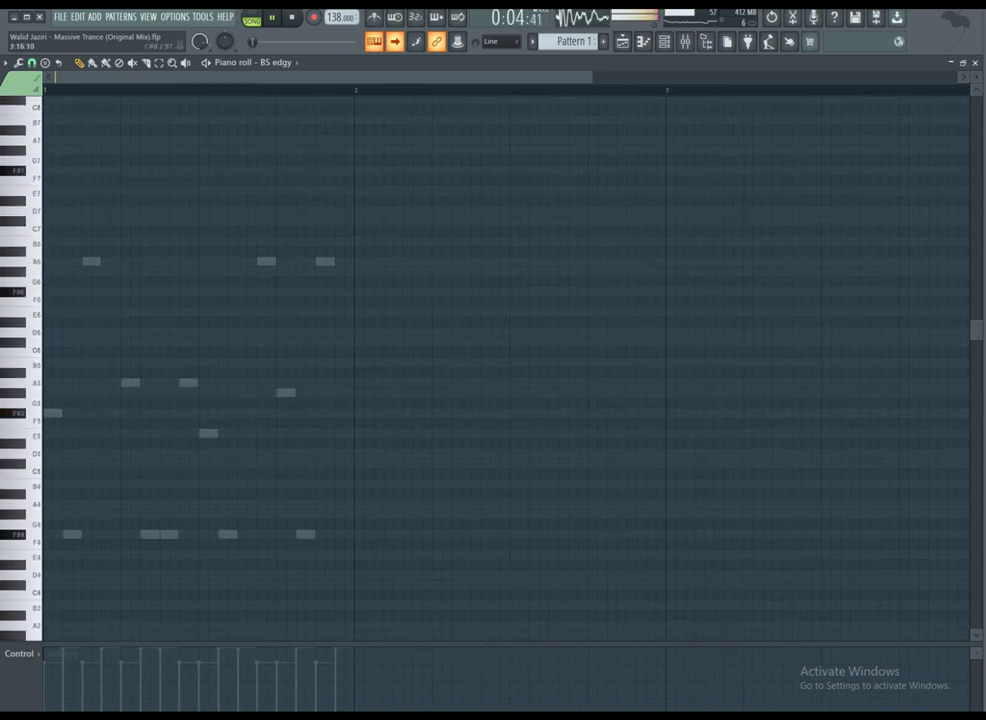
scroll(505, 365, "down", 3)
scroll(575, 41, "down", 1)
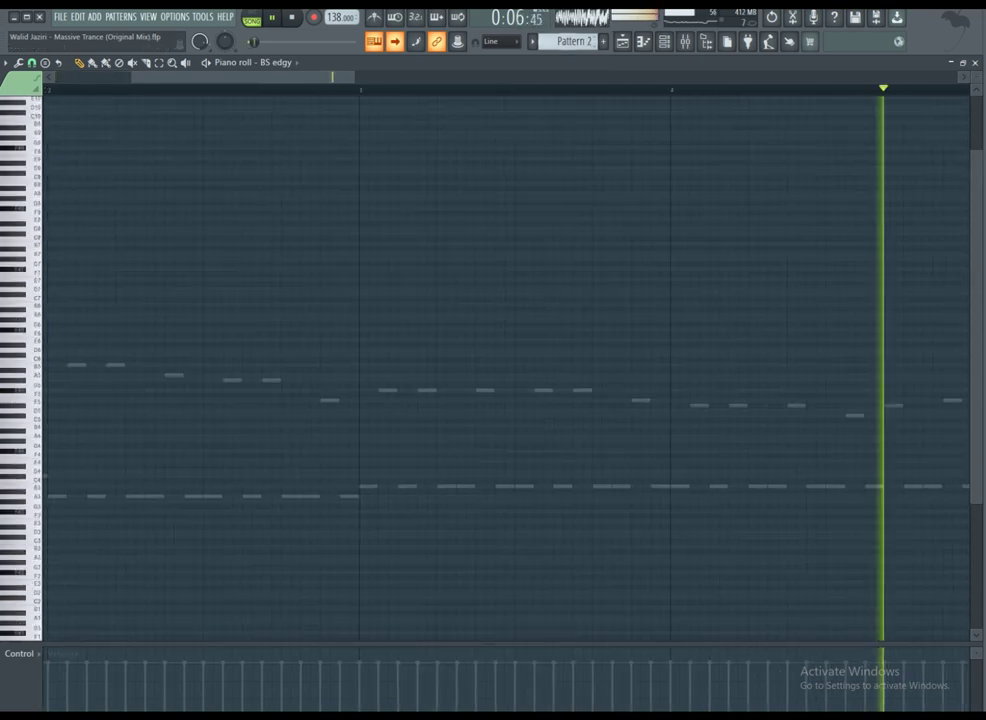
key("space")
key("space")
key("space")
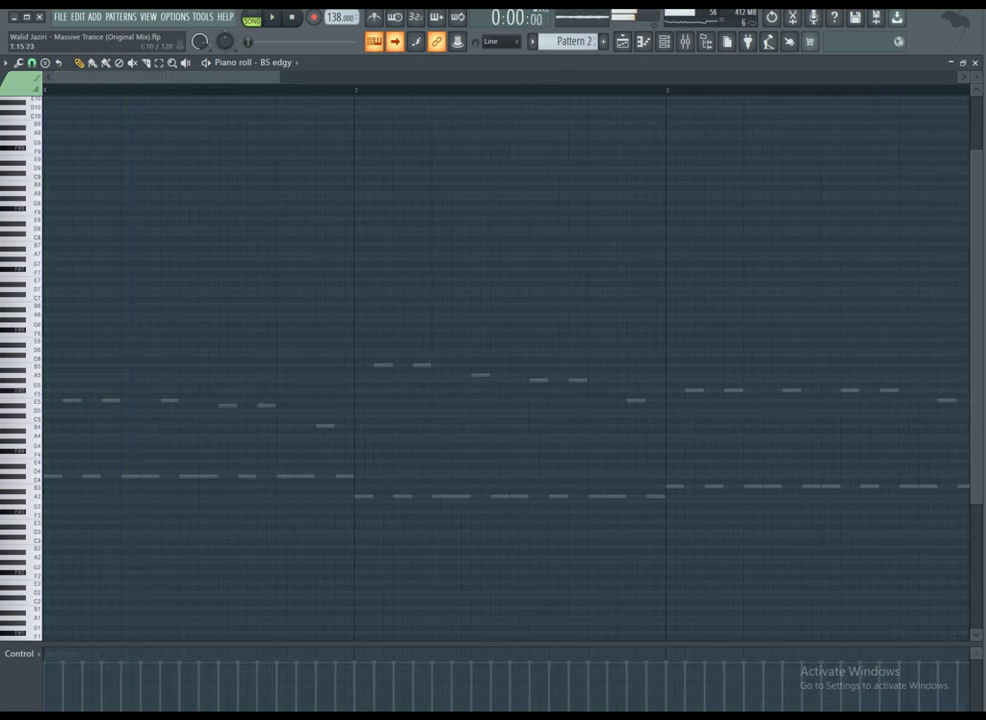
scroll(505, 365, "up", 5)
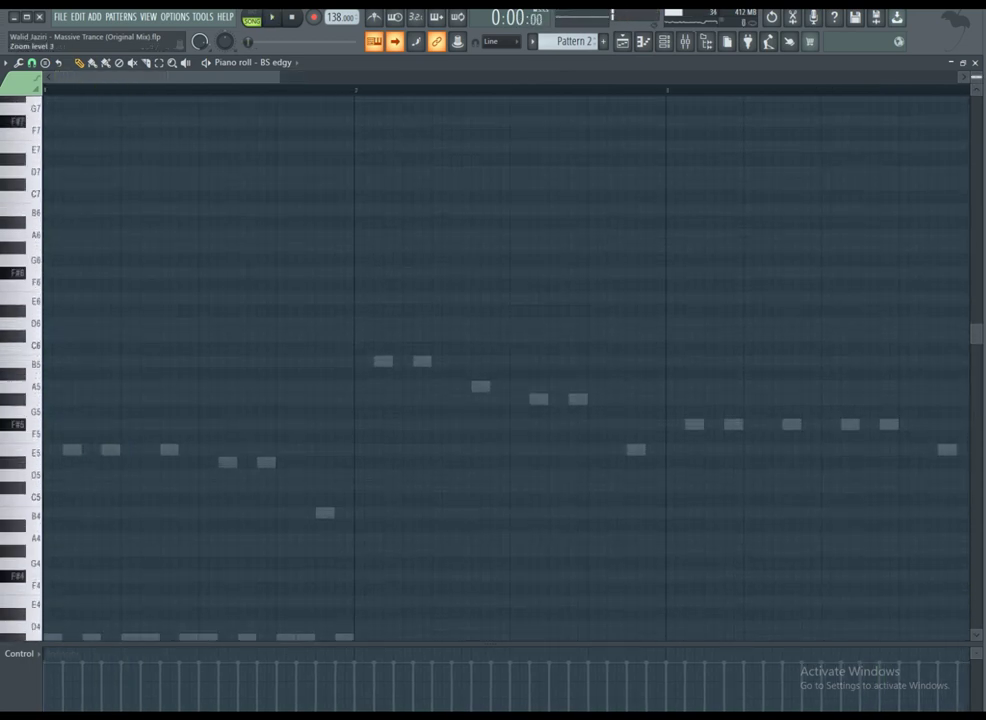
Step: Examine all eight bars of ghost notes in the BS edgy piano roll and audition the start of the song
scroll(505, 365, "down", 5)
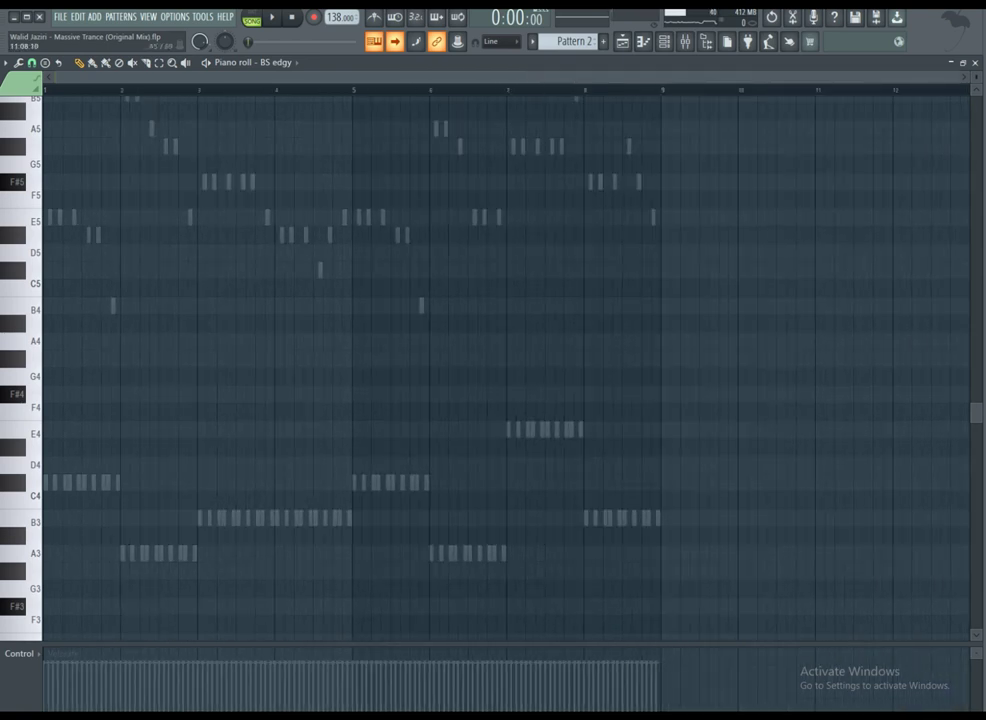
scroll(505, 365, "down", 2)
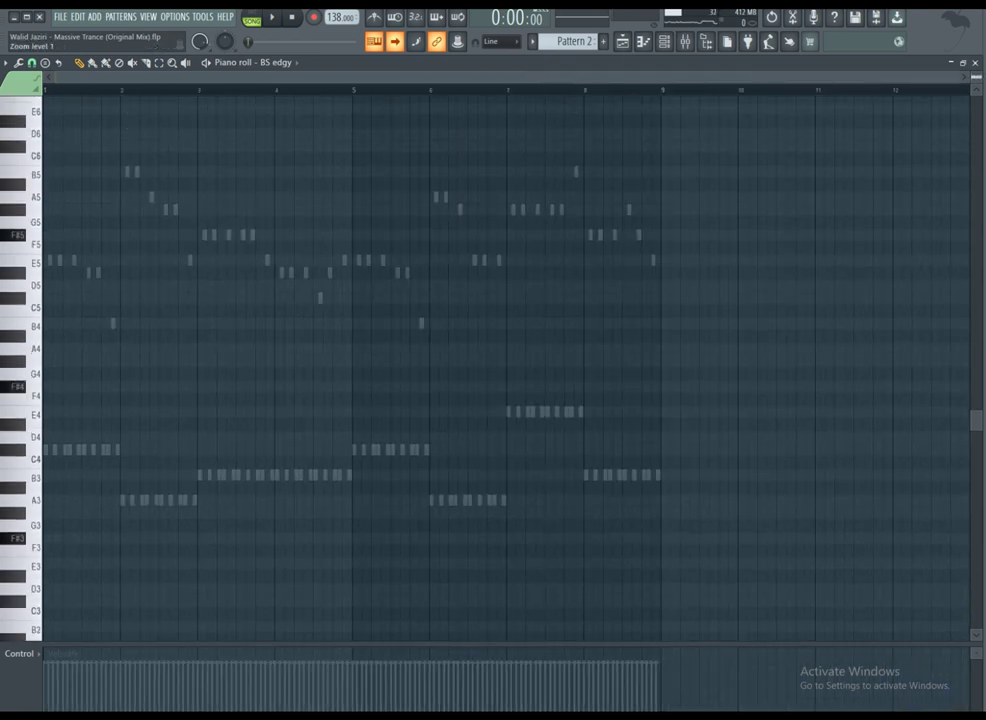
scroll(505, 365, "down", 1)
key("space")
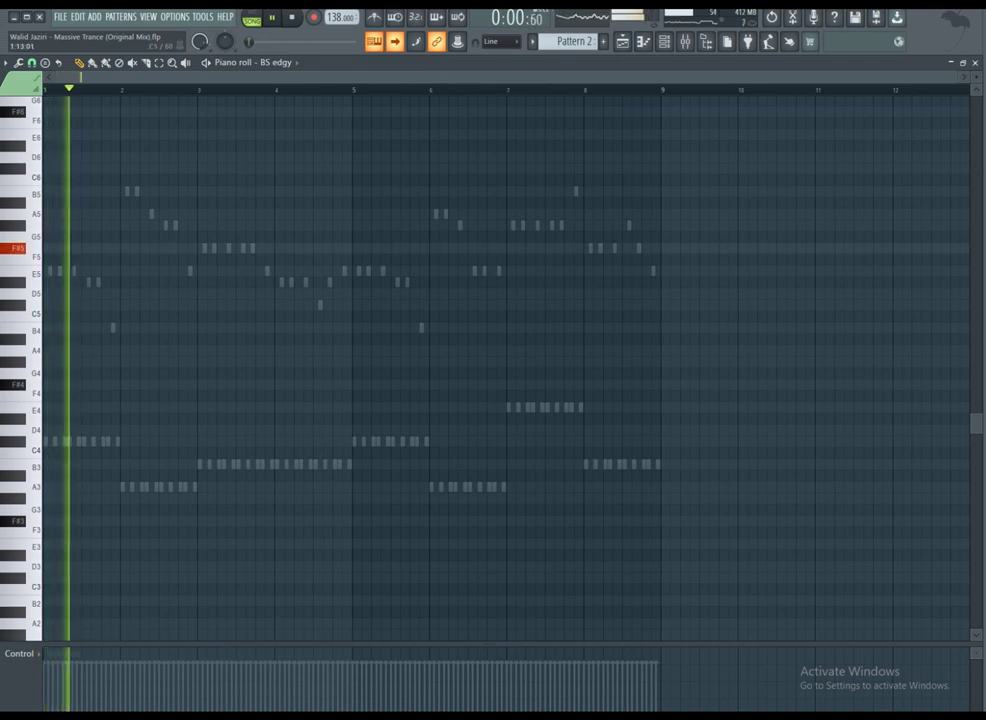
key("space")
key("space")
key("space")
key("space")
key("space")
key("space")
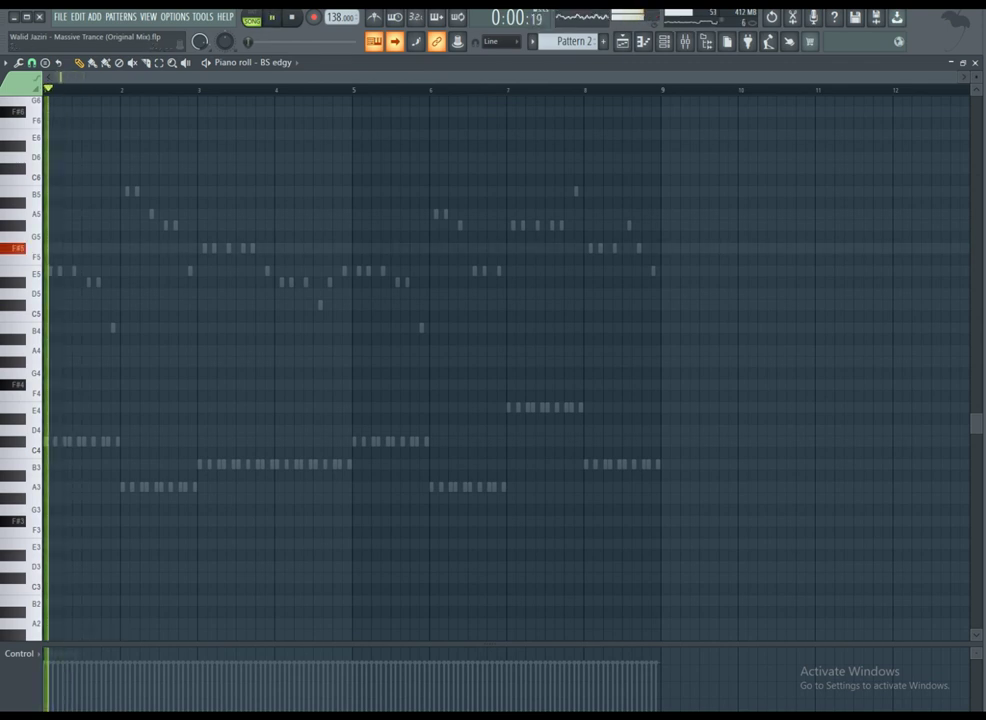
key("space")
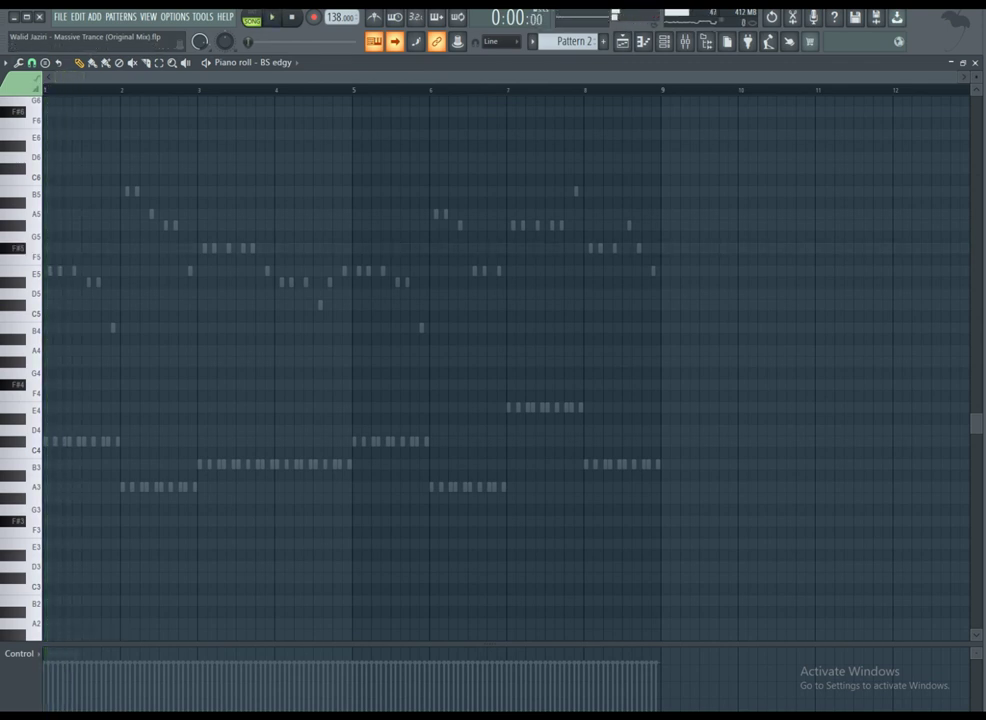
Step: Try D# as the root note of the piano roll's scale highlighting and audition the start of the song
left_click(6, 62)
mouse_move(40, 126)
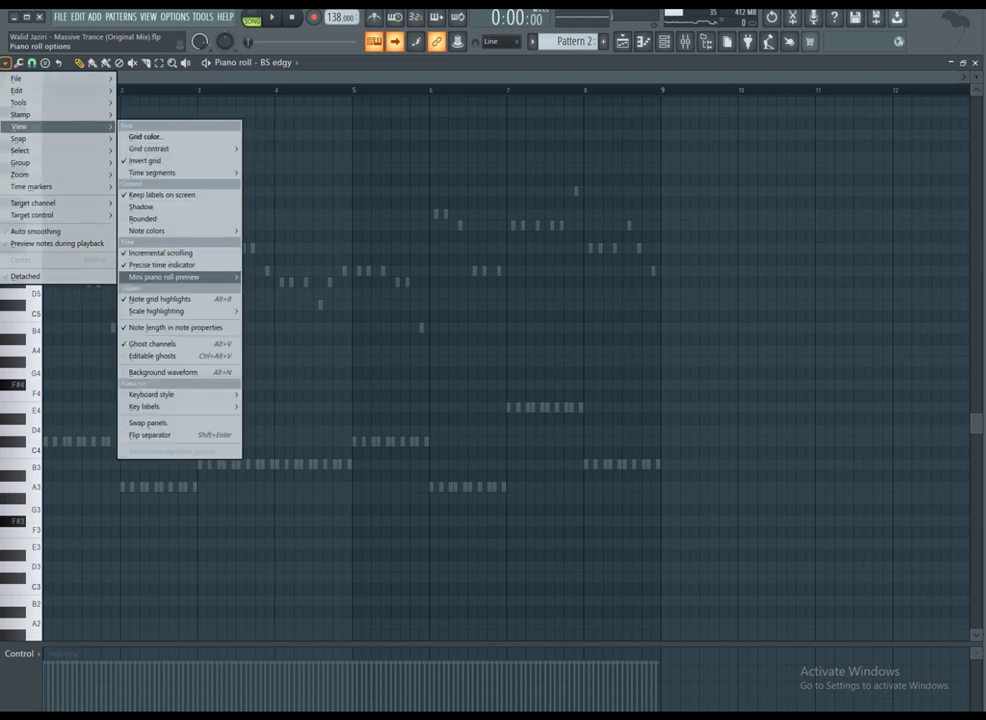
mouse_move(165, 277)
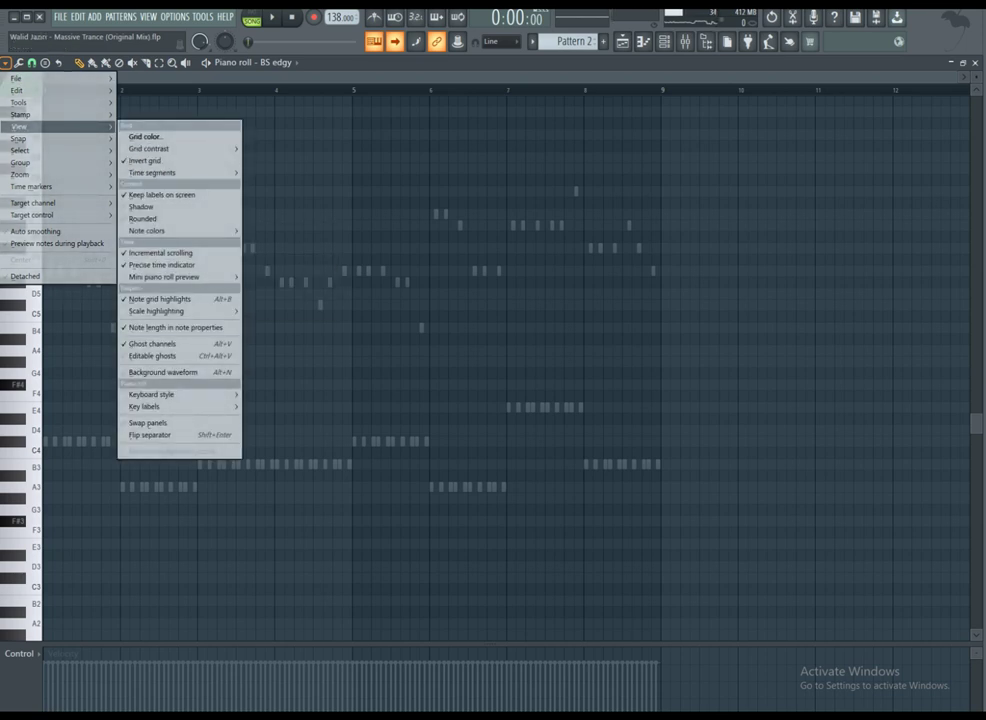
mouse_move(157, 311)
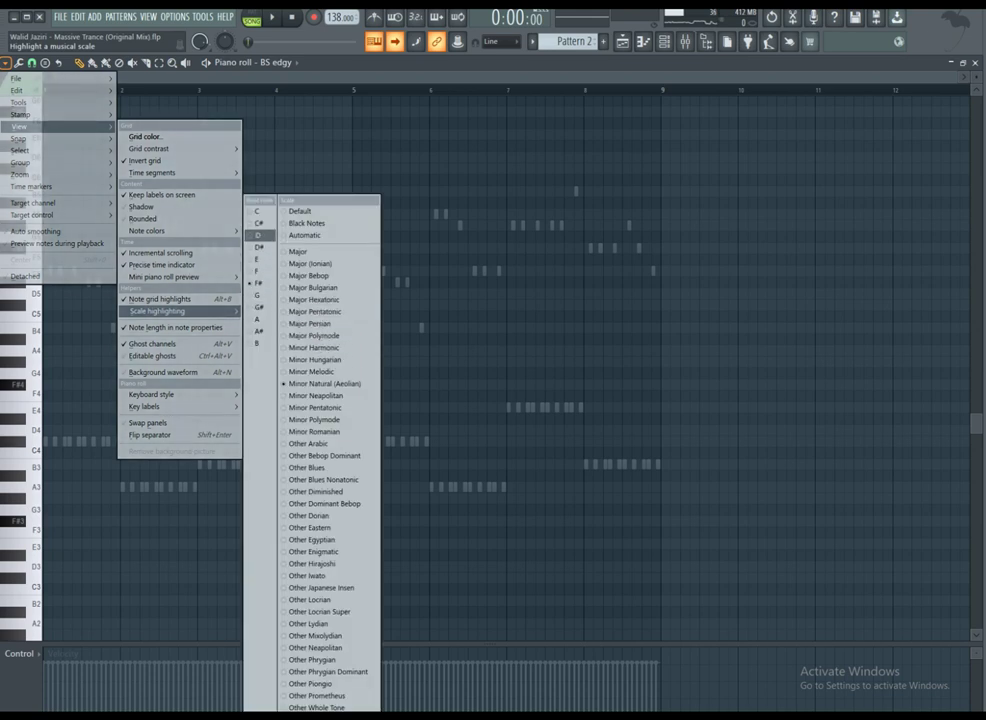
left_click(259, 247)
key("space")
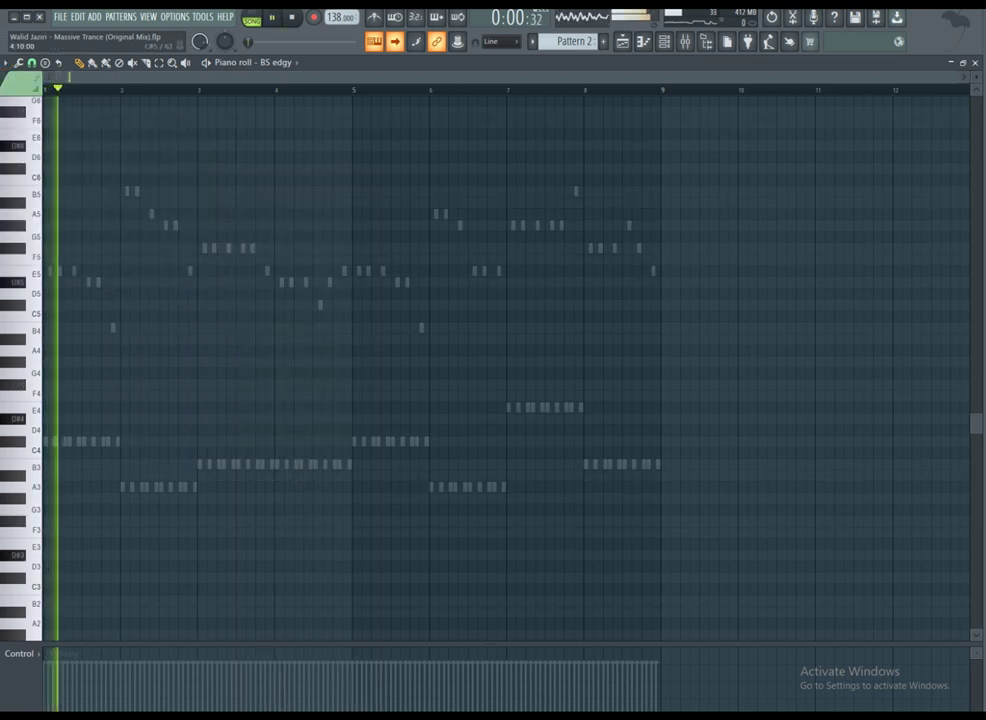
key("space")
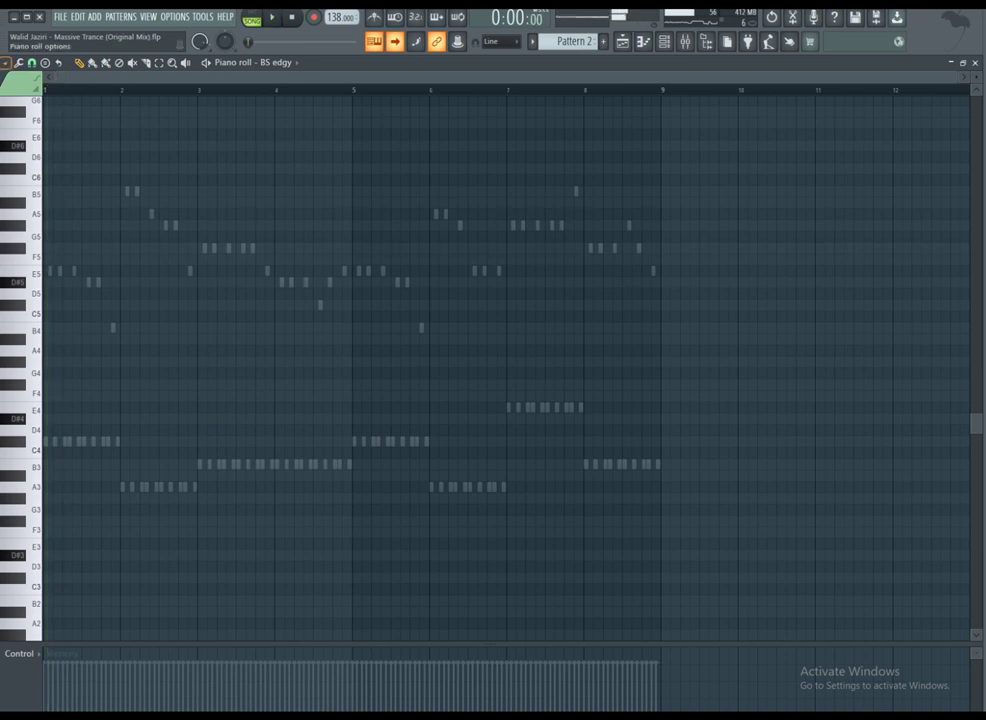
Step: Try D as the root note of the piano roll's scale highlighting and play the song from the beginning
left_click(6, 62)
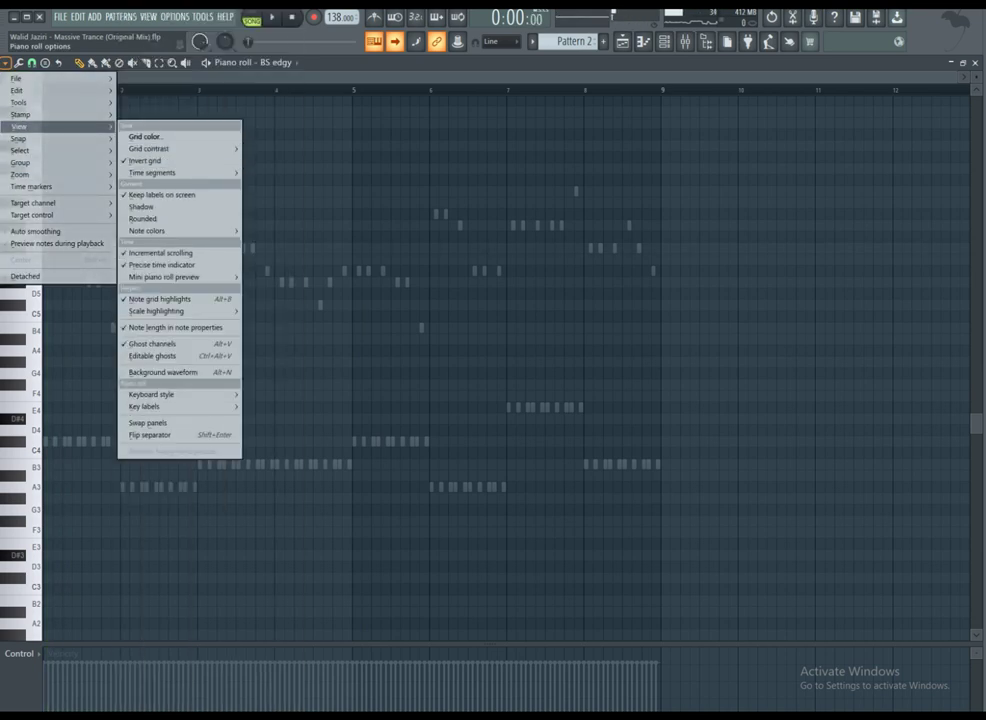
mouse_move(160, 311)
left_click(259, 235)
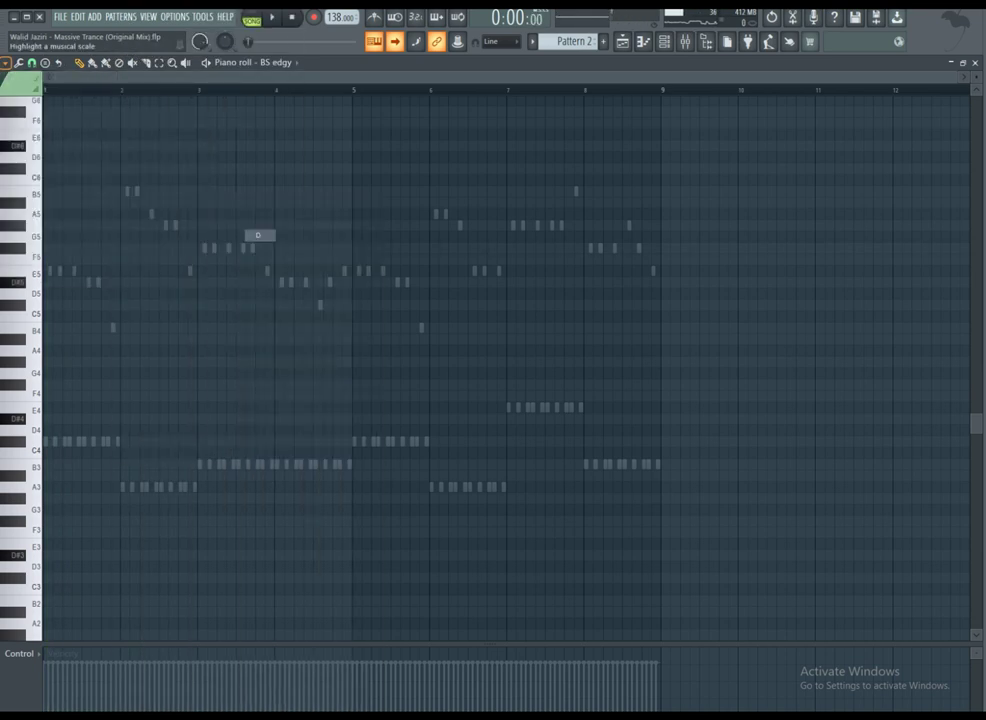
key("space")
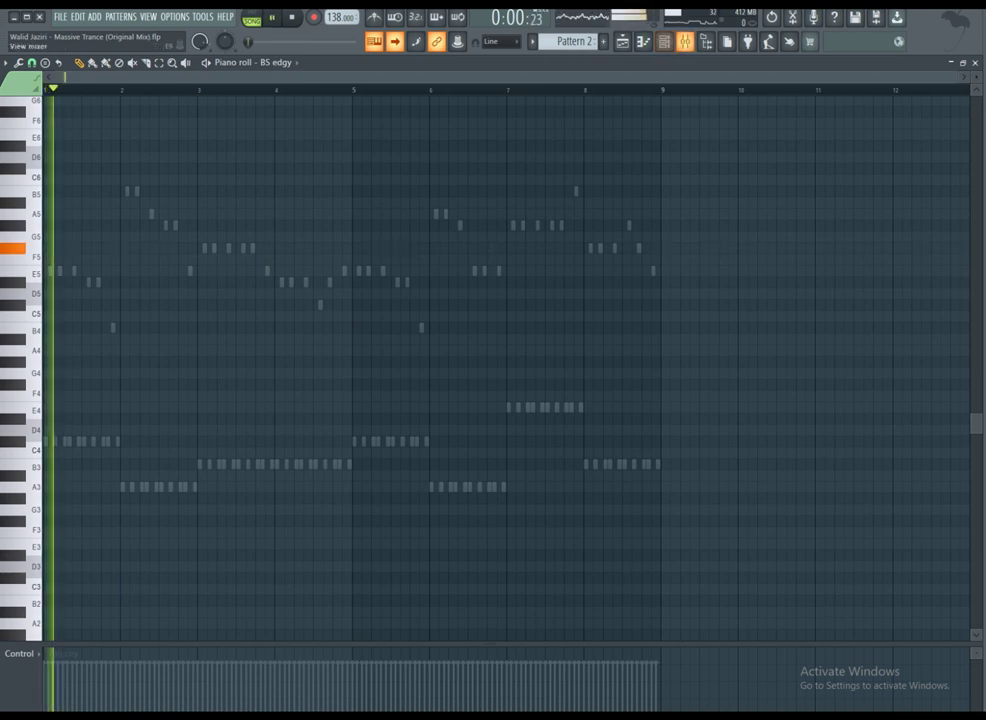
Step: Stop playback and solo Insert 1 in the mixer
key("F9")
scroll(35, 220, "down", 1)
left_click(34, 220)
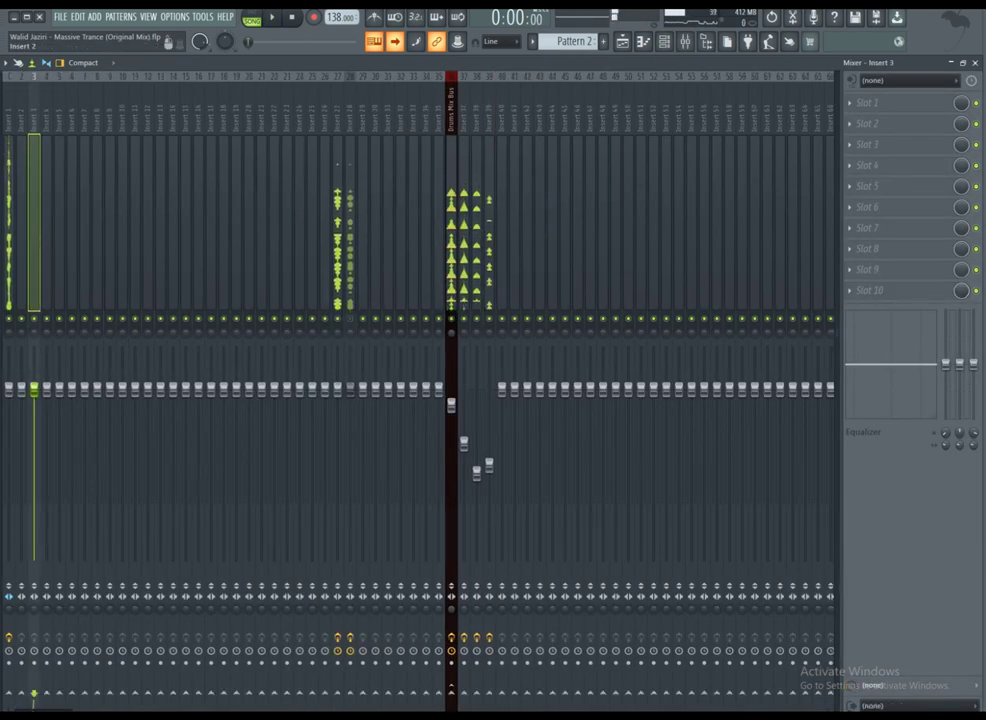
left_click(9, 220)
scroll(9, 220, "up", 1)
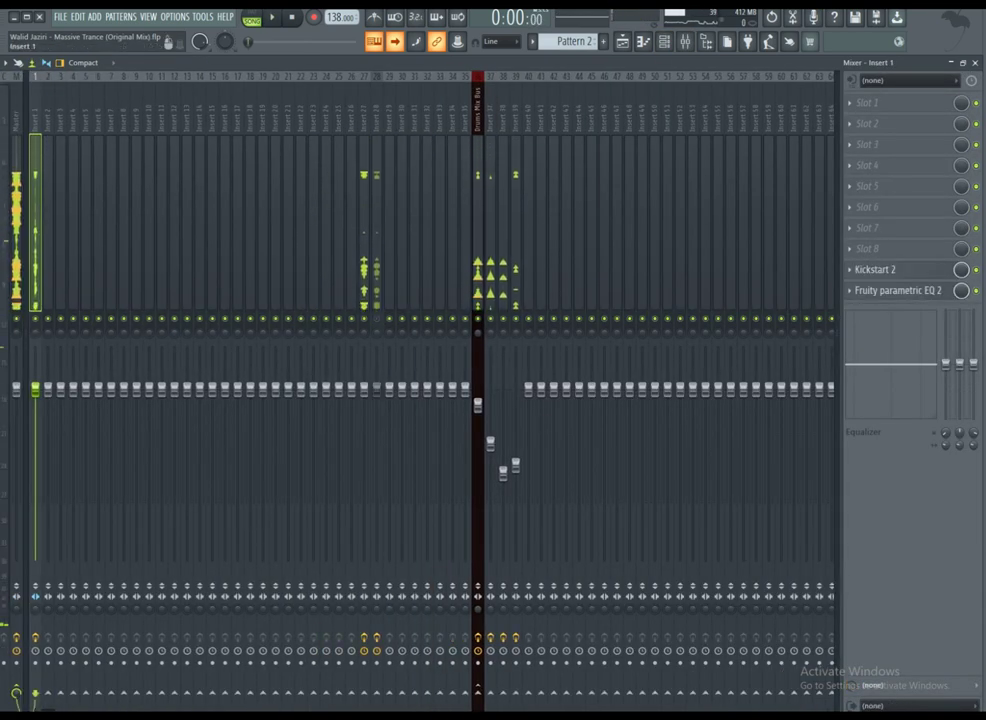
right_click(35, 319)
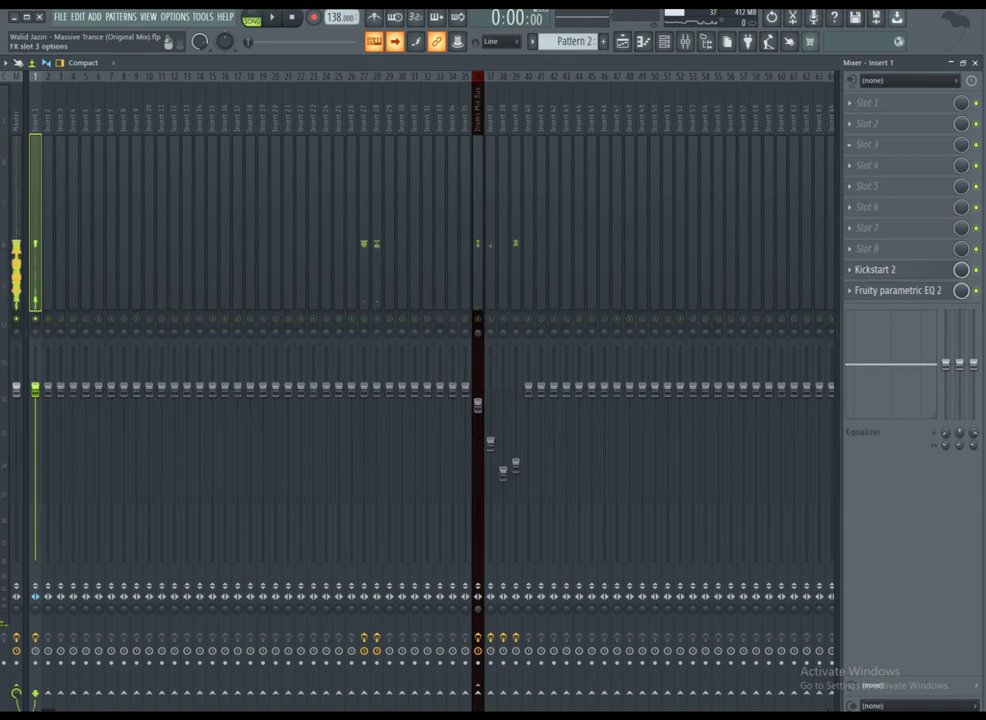
Step: Load the Auto-Key plugin into slot 2 of Insert 1 to detect the lead's key
left_click(850, 124)
left_click(350, 52)
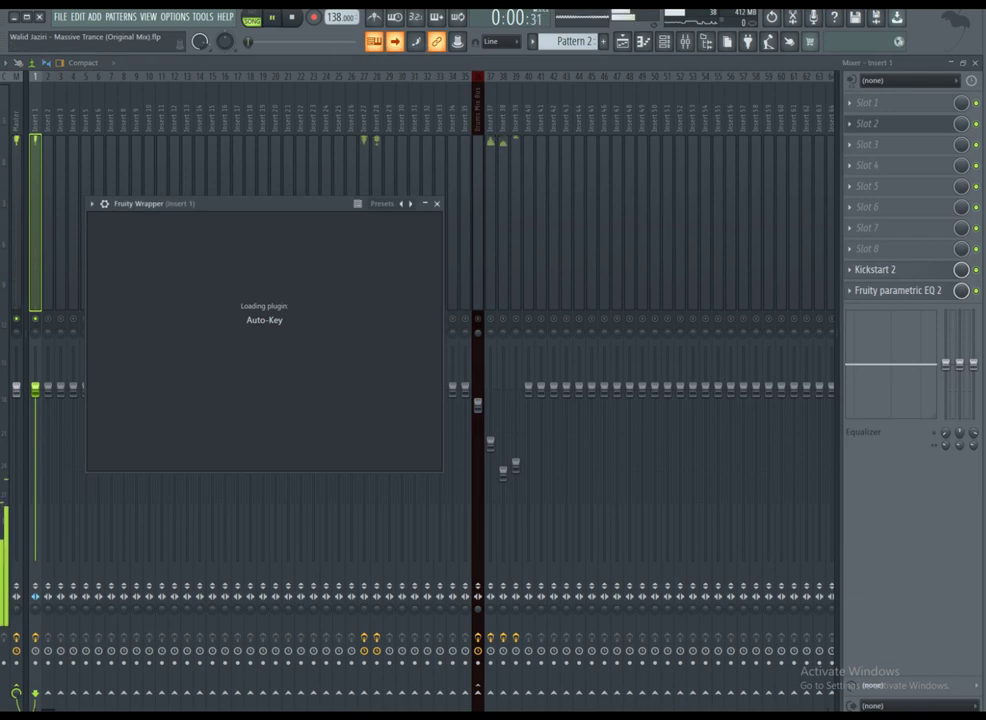
left_click_drag(97, 221, 196, 216)
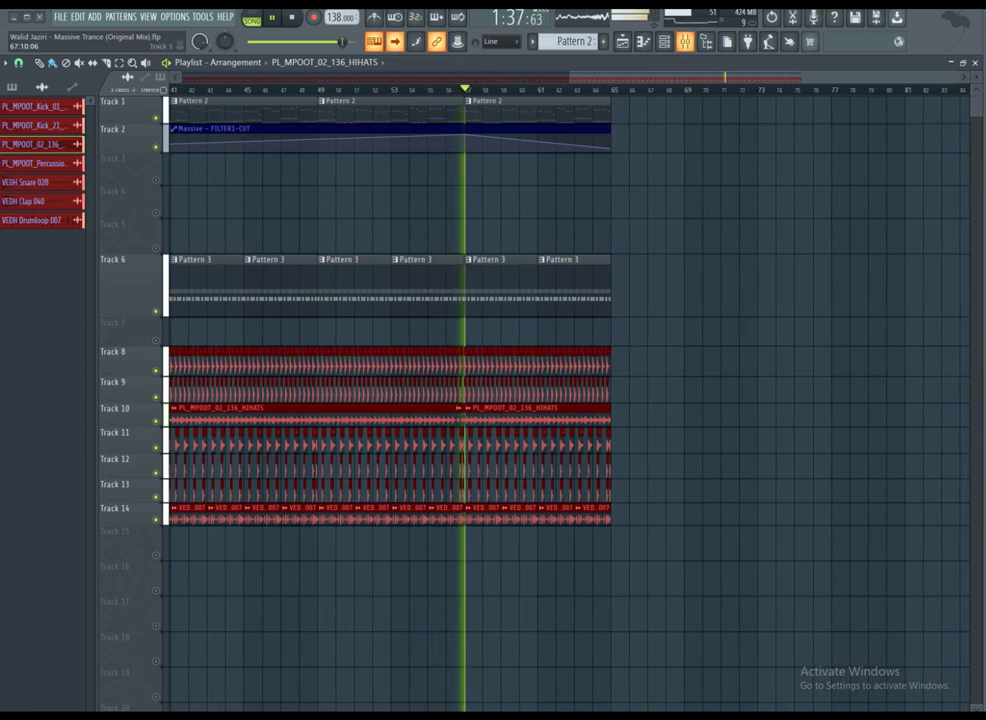
Step: Examine the Pattern 2 melody and low notes in the Massive piano roll while the song plays
key("F9")
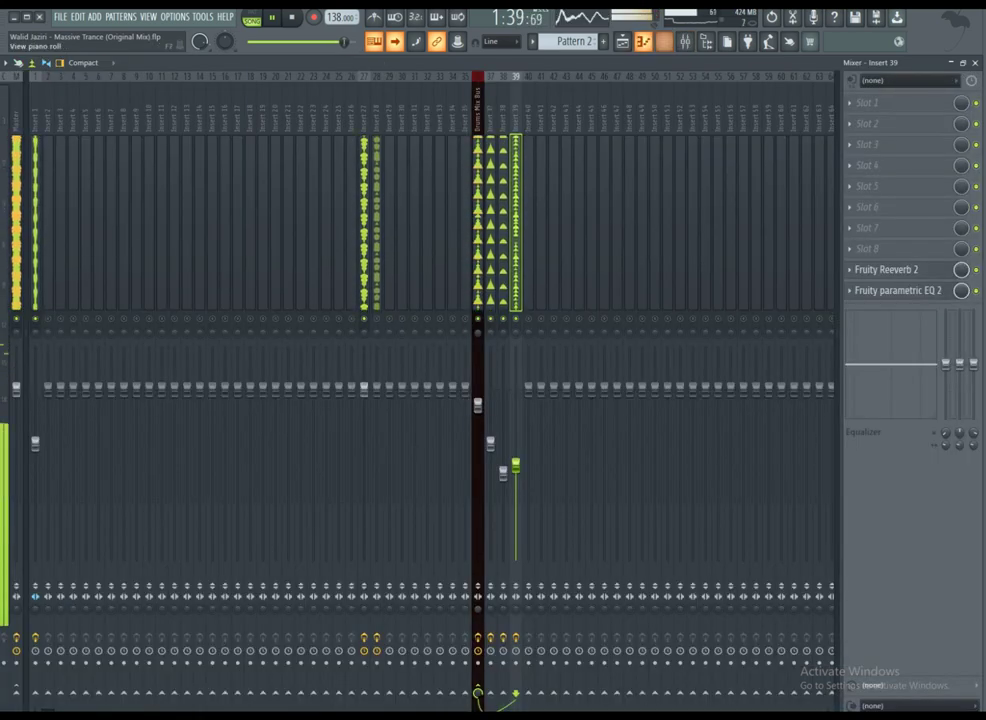
key("F7")
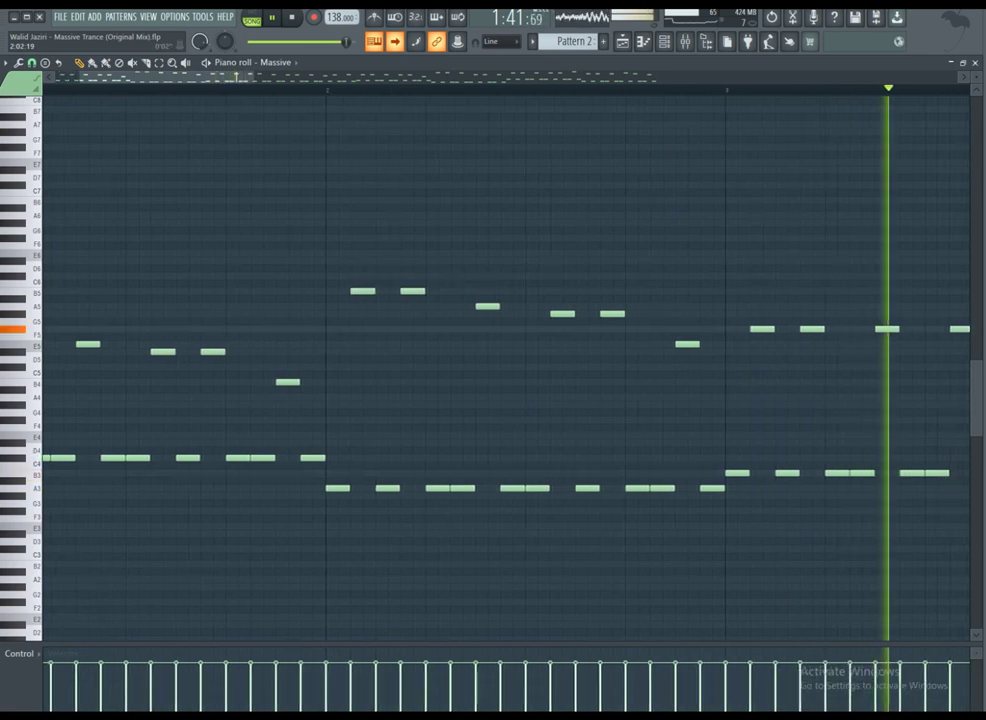
scroll(506, 368, "up", 5)
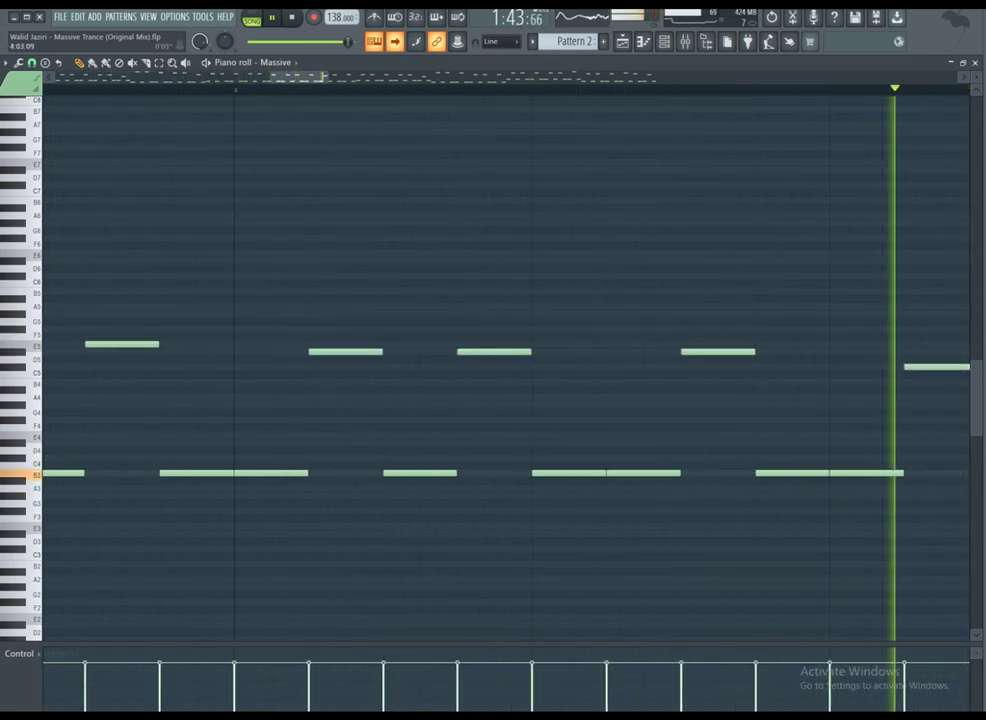
key("Page_Up")
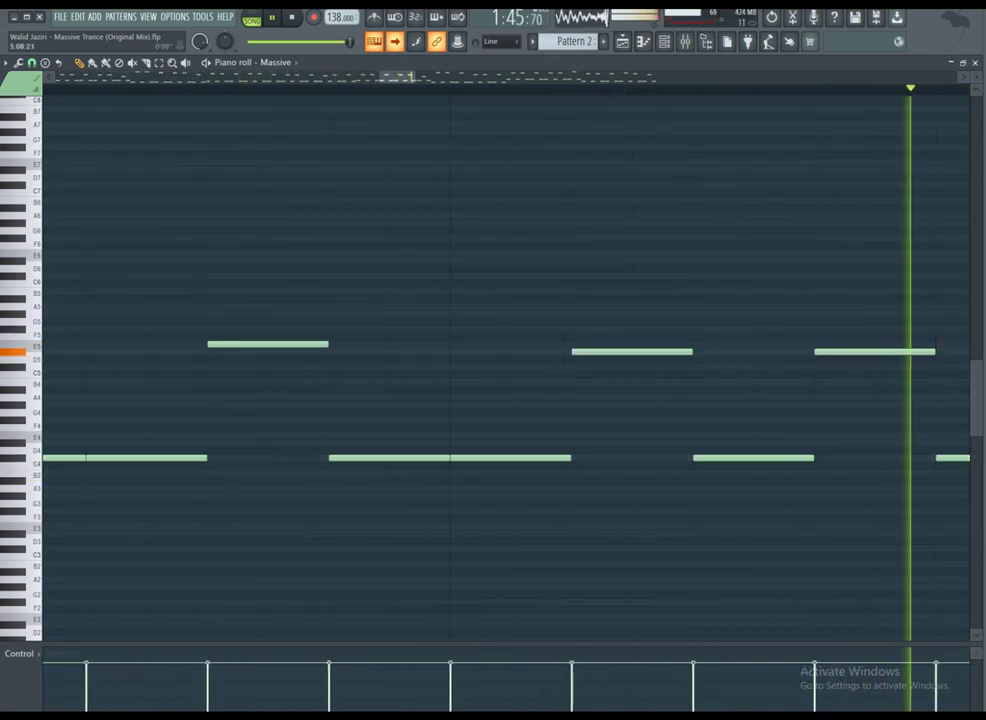
key("Page_Down")
key("Page_Down")
key("Page_Down")
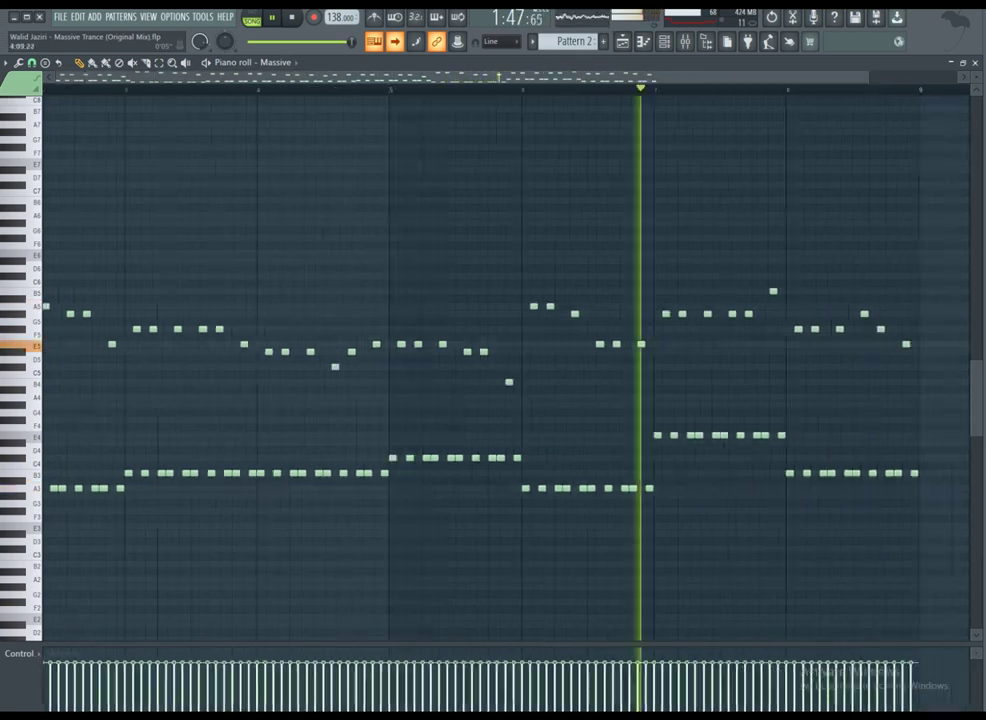
key("Page_Down")
key("Page_Up")
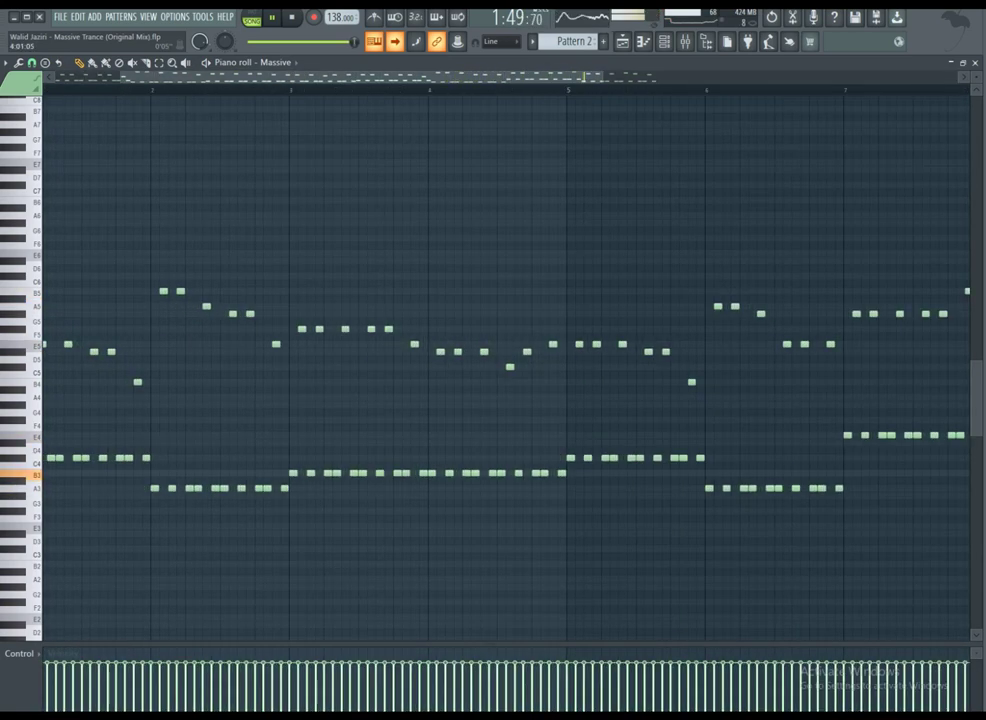
key("Page_Down")
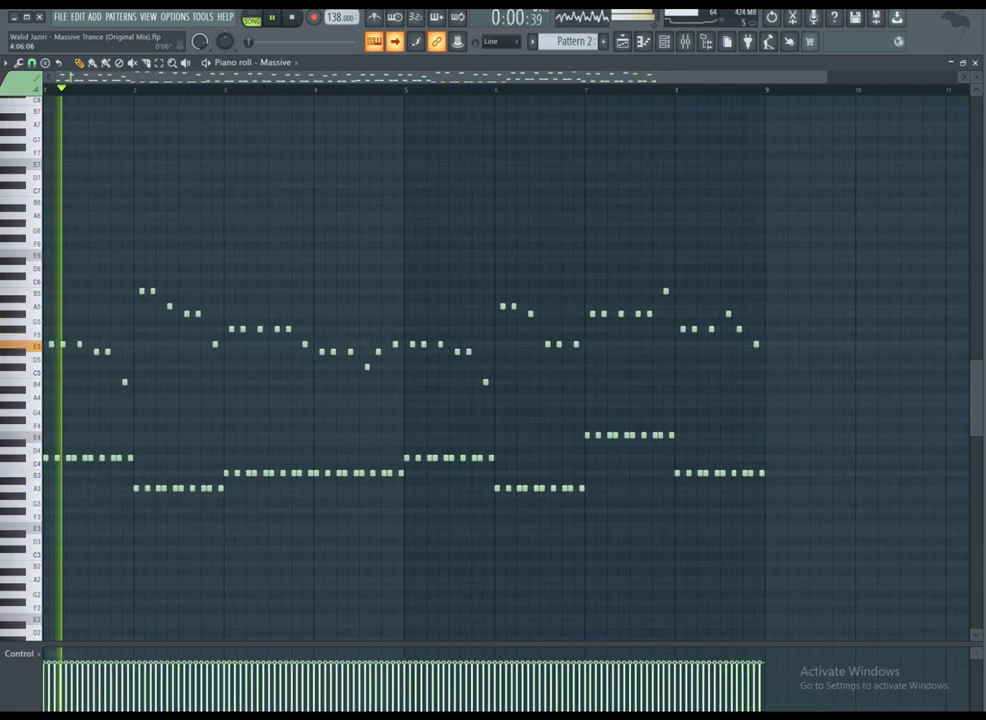
key("Page_Up")
key("Page_Up")
key("Page_Up")
key("Page_Up")
key("Page_Up")
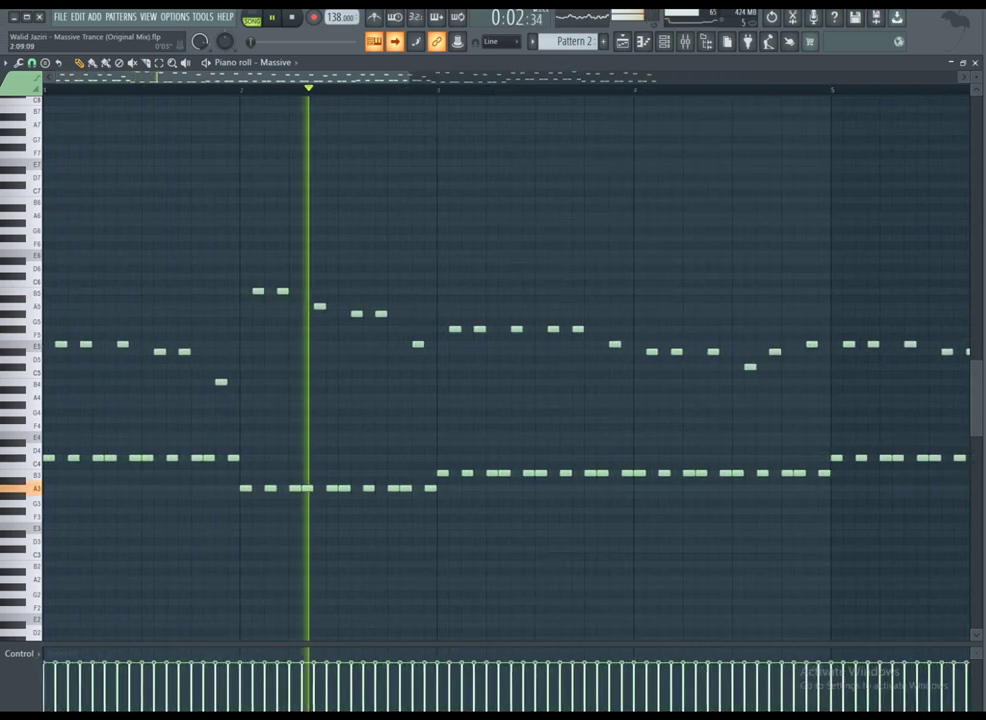
key("Page_Up")
key("Page_Up")
key("Page_Up")
key("Page_Up")
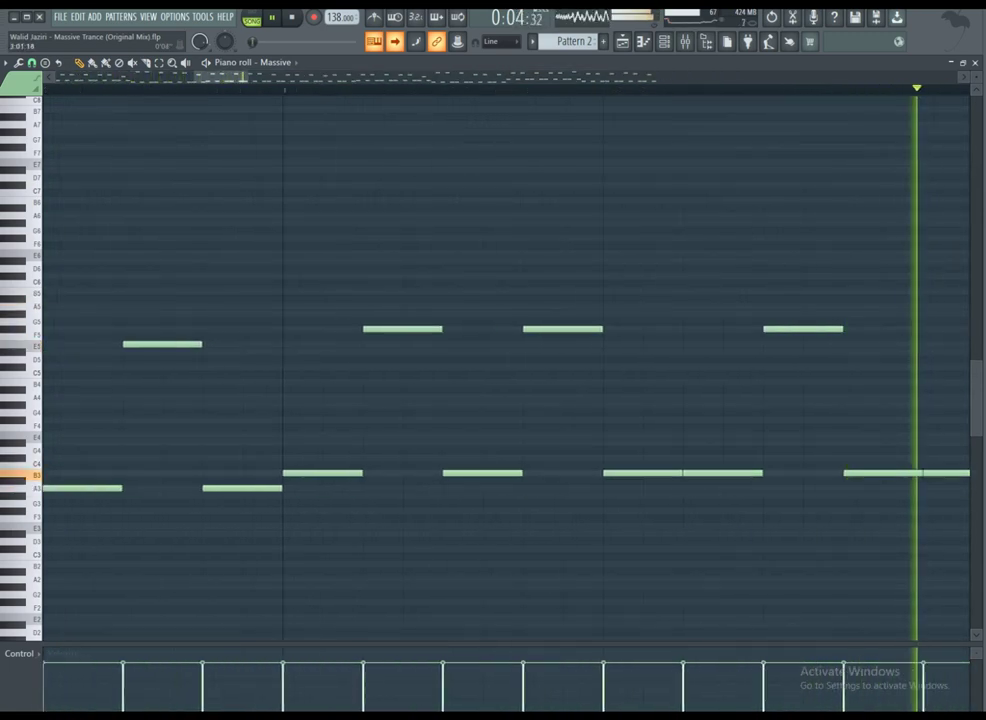